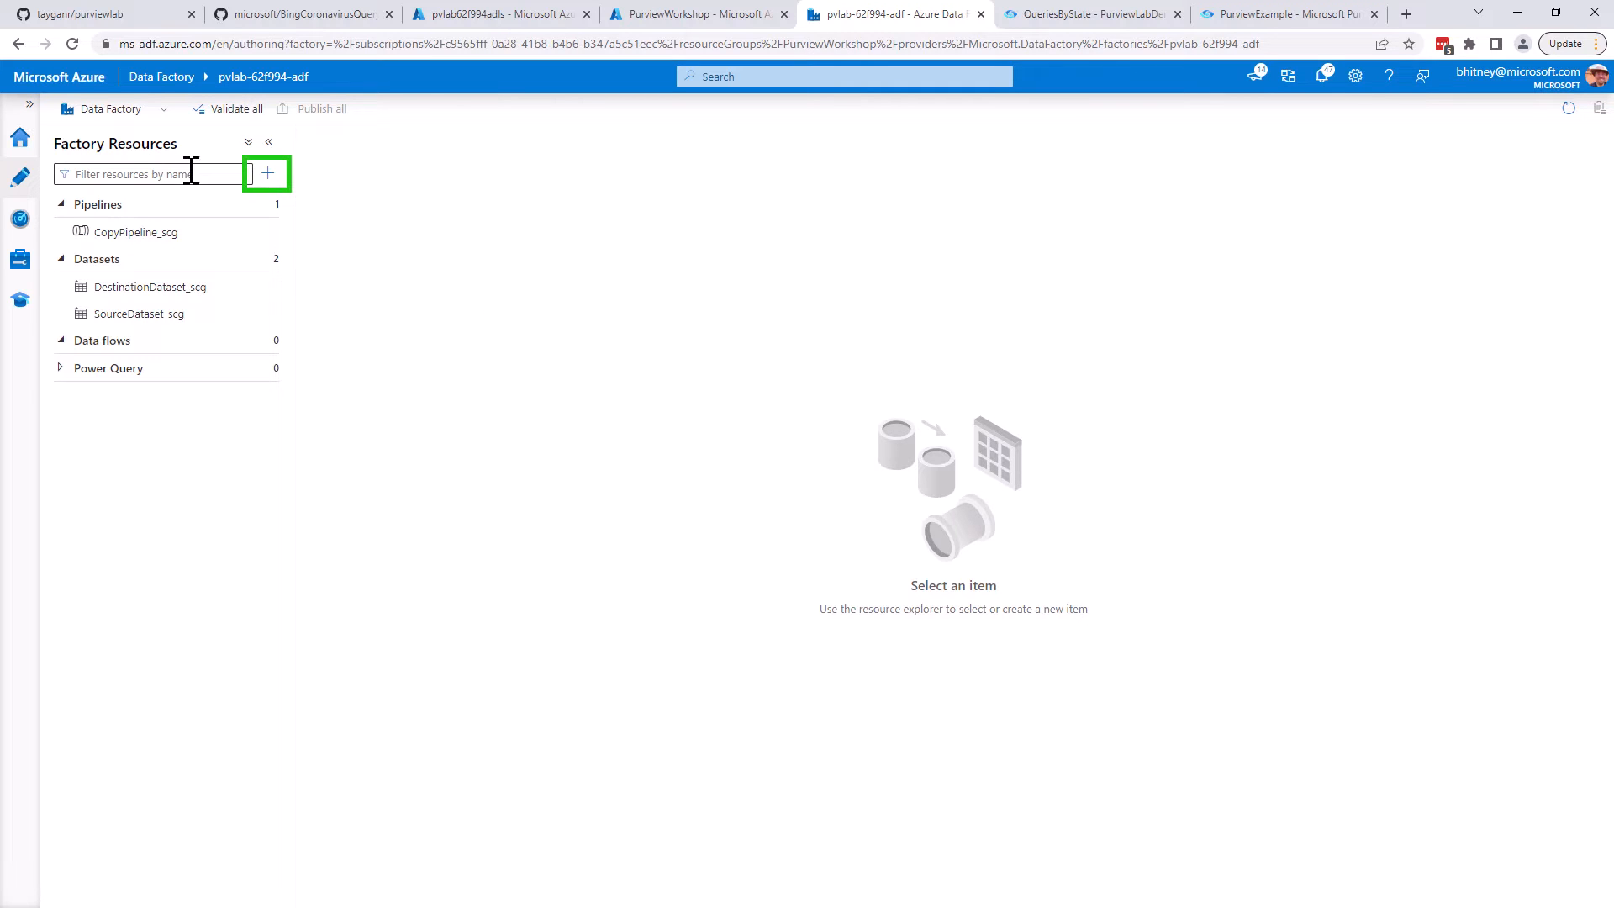
# Create a new pipeline and add a Data flow activity to its canvas
pyautogui.click(268, 174)
pyautogui.moveTo(320, 198)
pyautogui.click(475, 202)
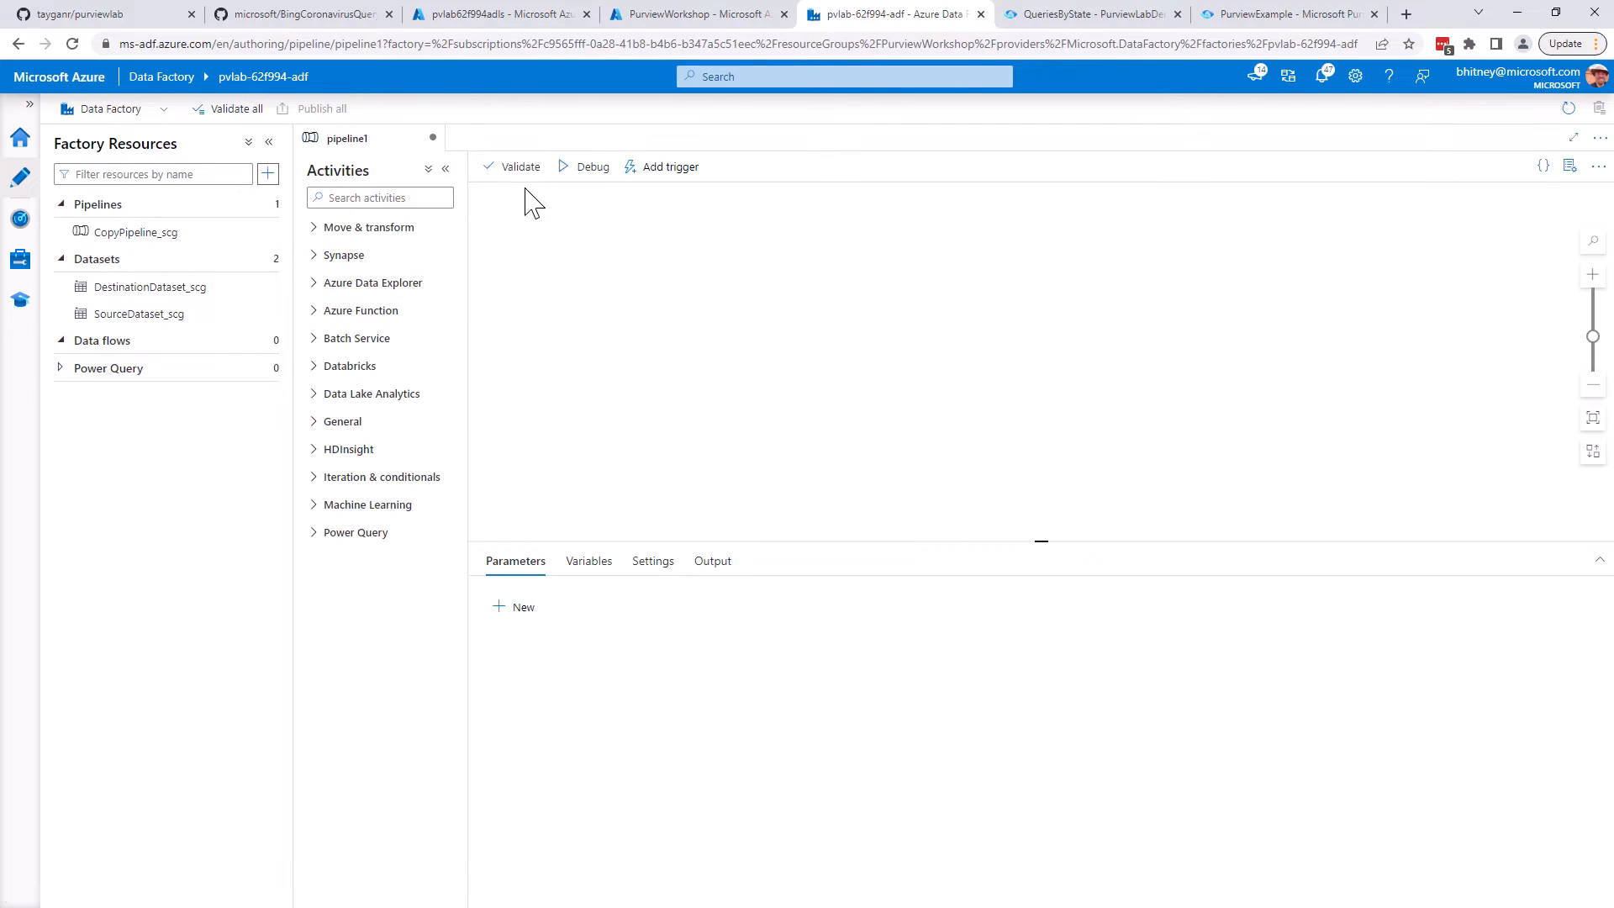
pyautogui.click(332, 229)
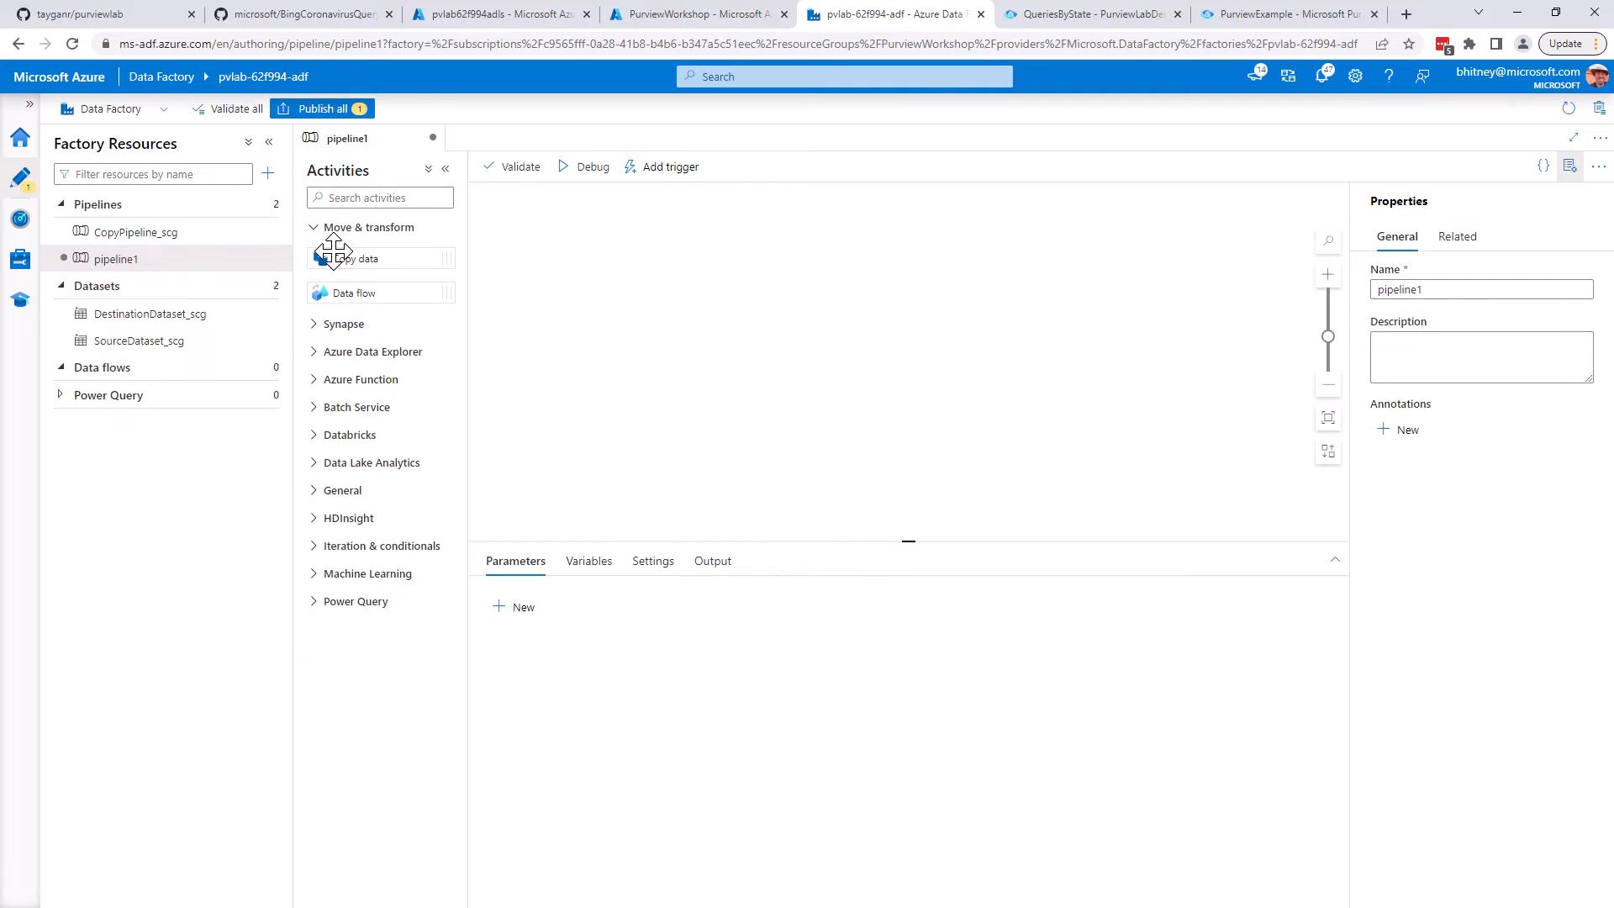
pyautogui.moveTo(384, 292); pyautogui.dragTo(572, 222)
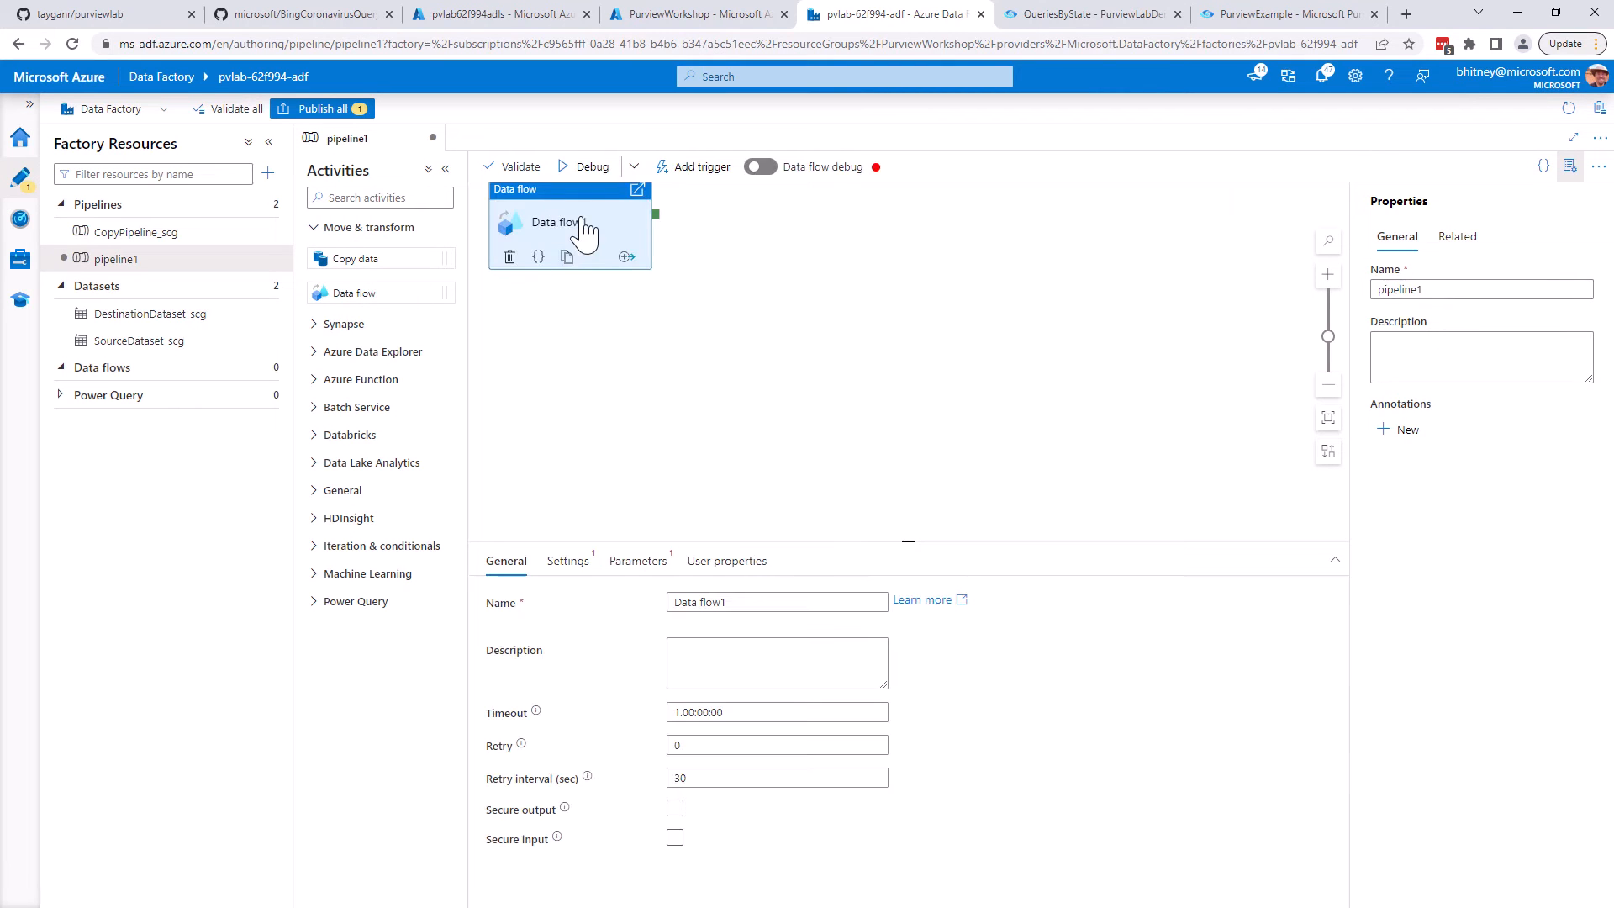
# Create a new data flow for the activity and turn on data flow debug with AutoResolveIntegrationRuntime and a 1 hour time to live
pyautogui.click(572, 565)
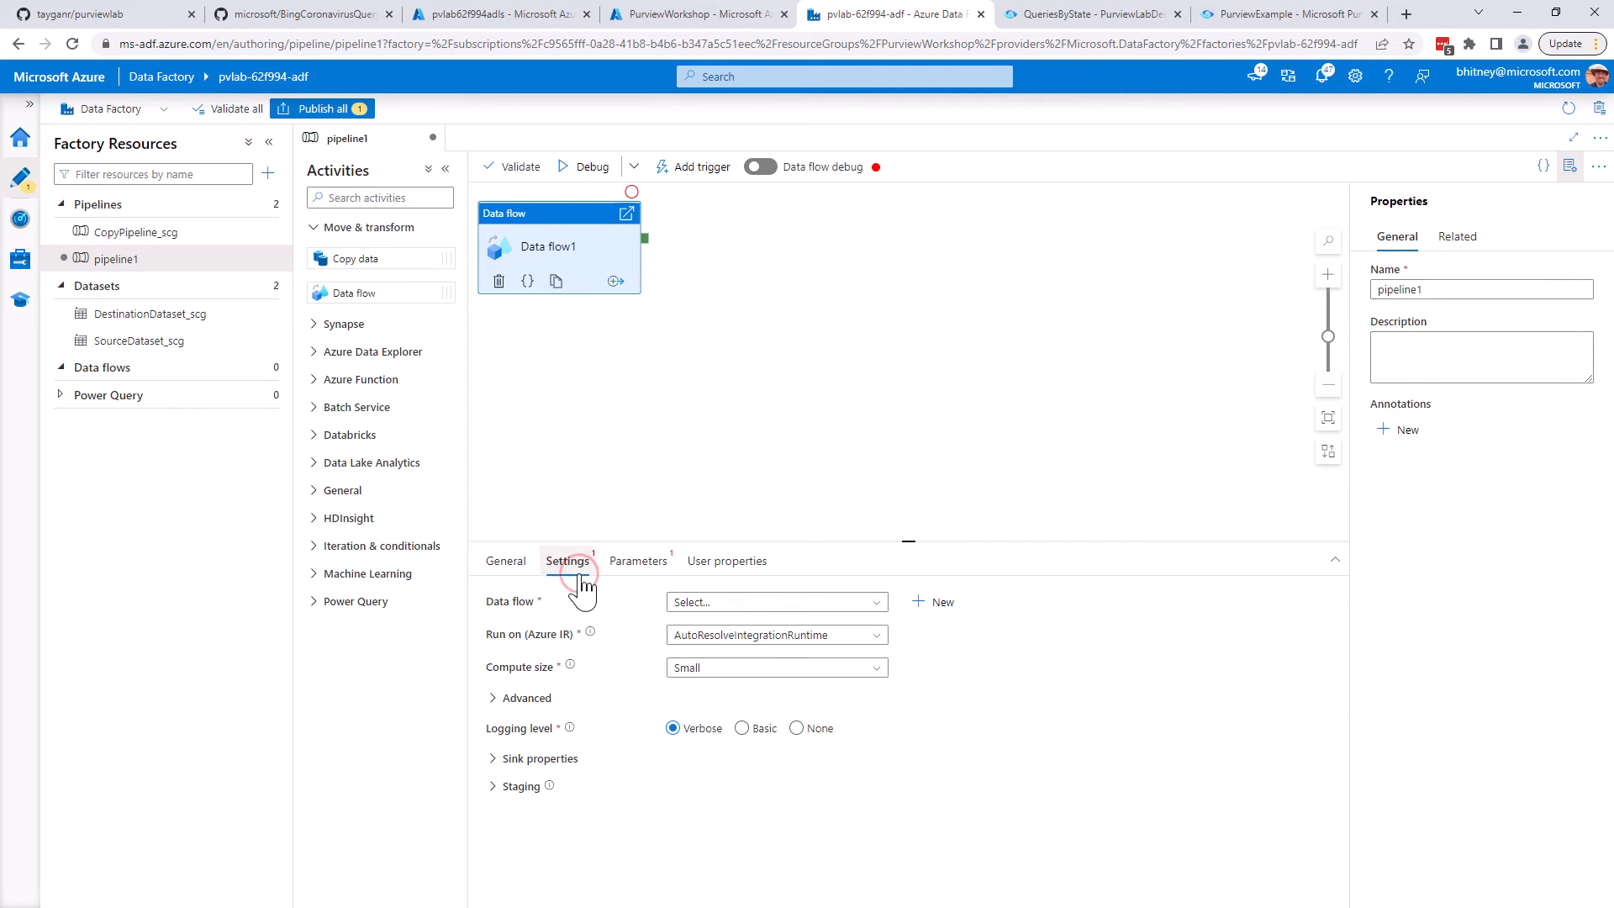
pyautogui.click(935, 602)
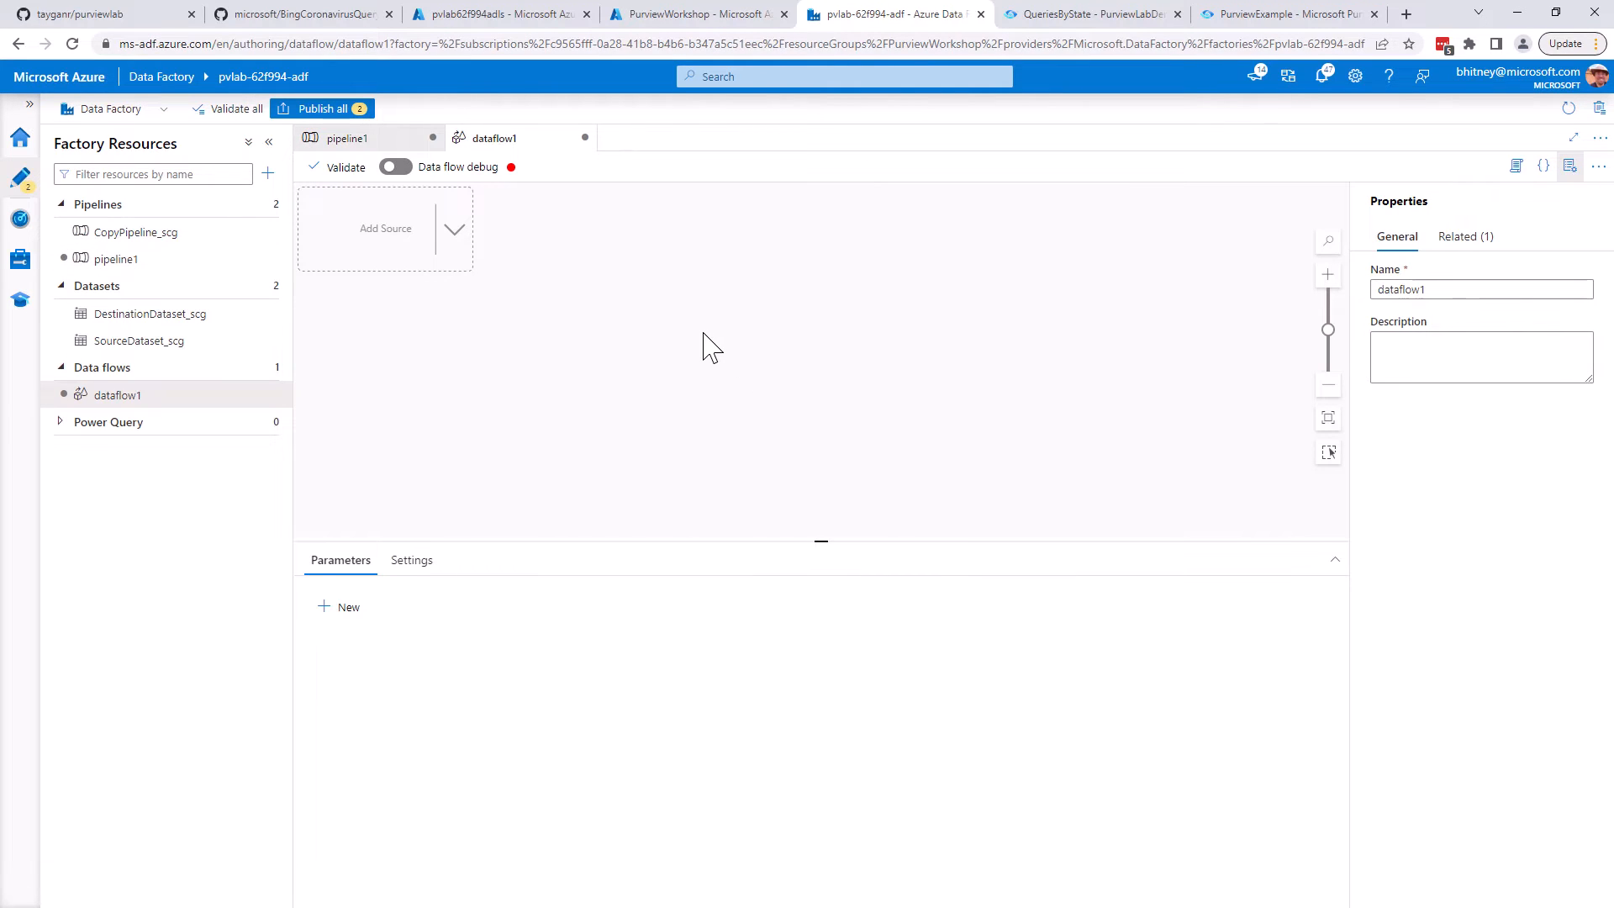
pyautogui.click(395, 168)
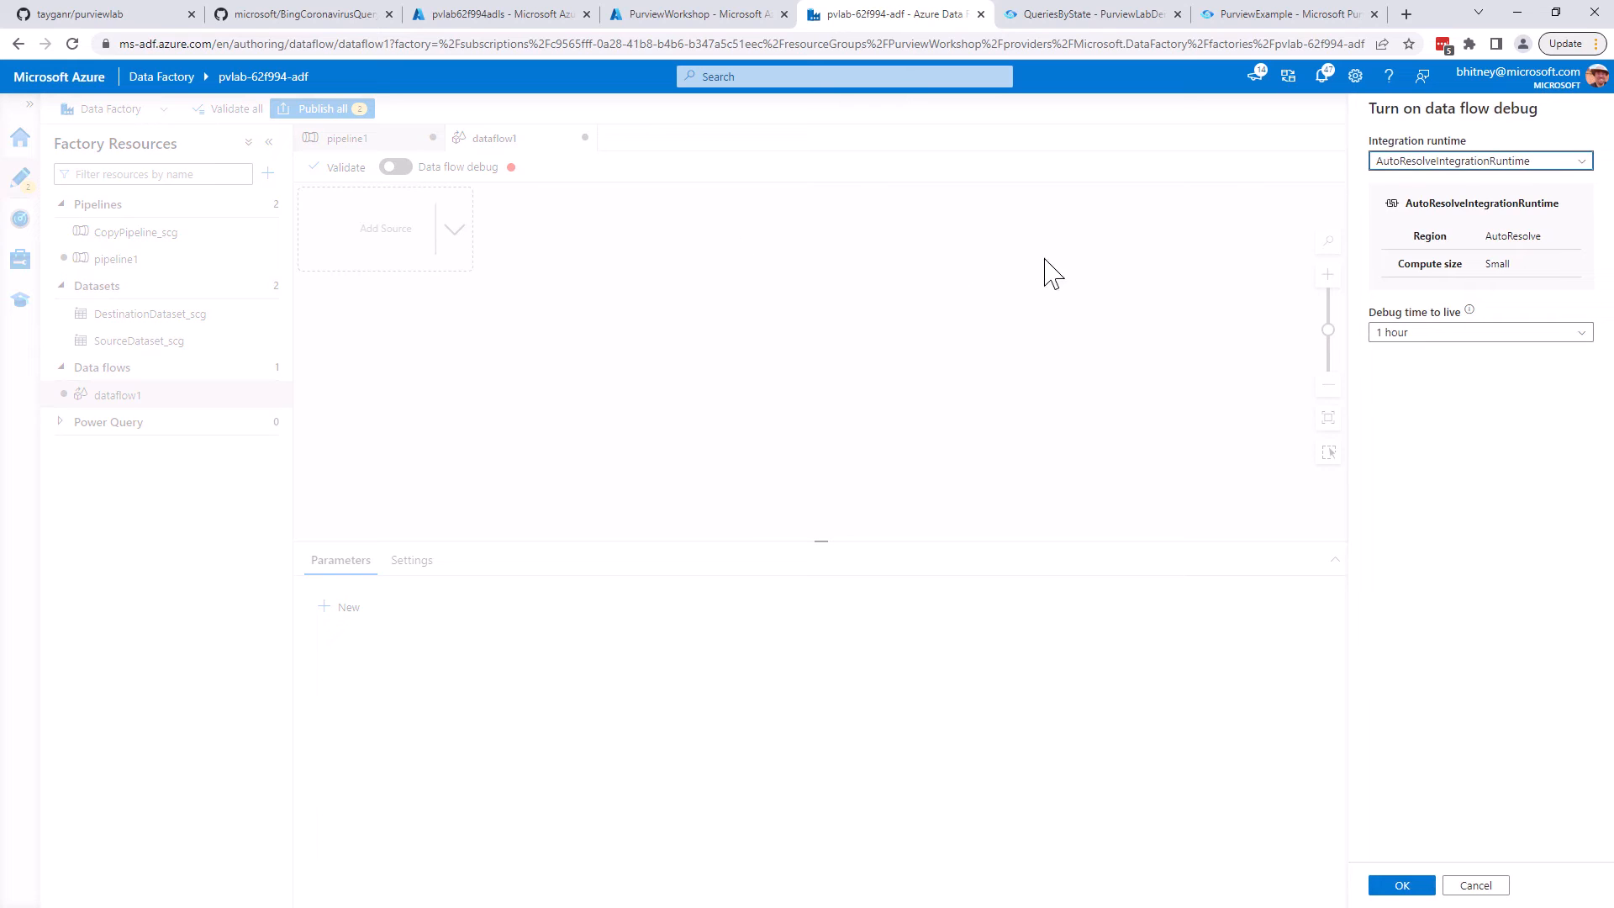
pyautogui.click(1416, 888)
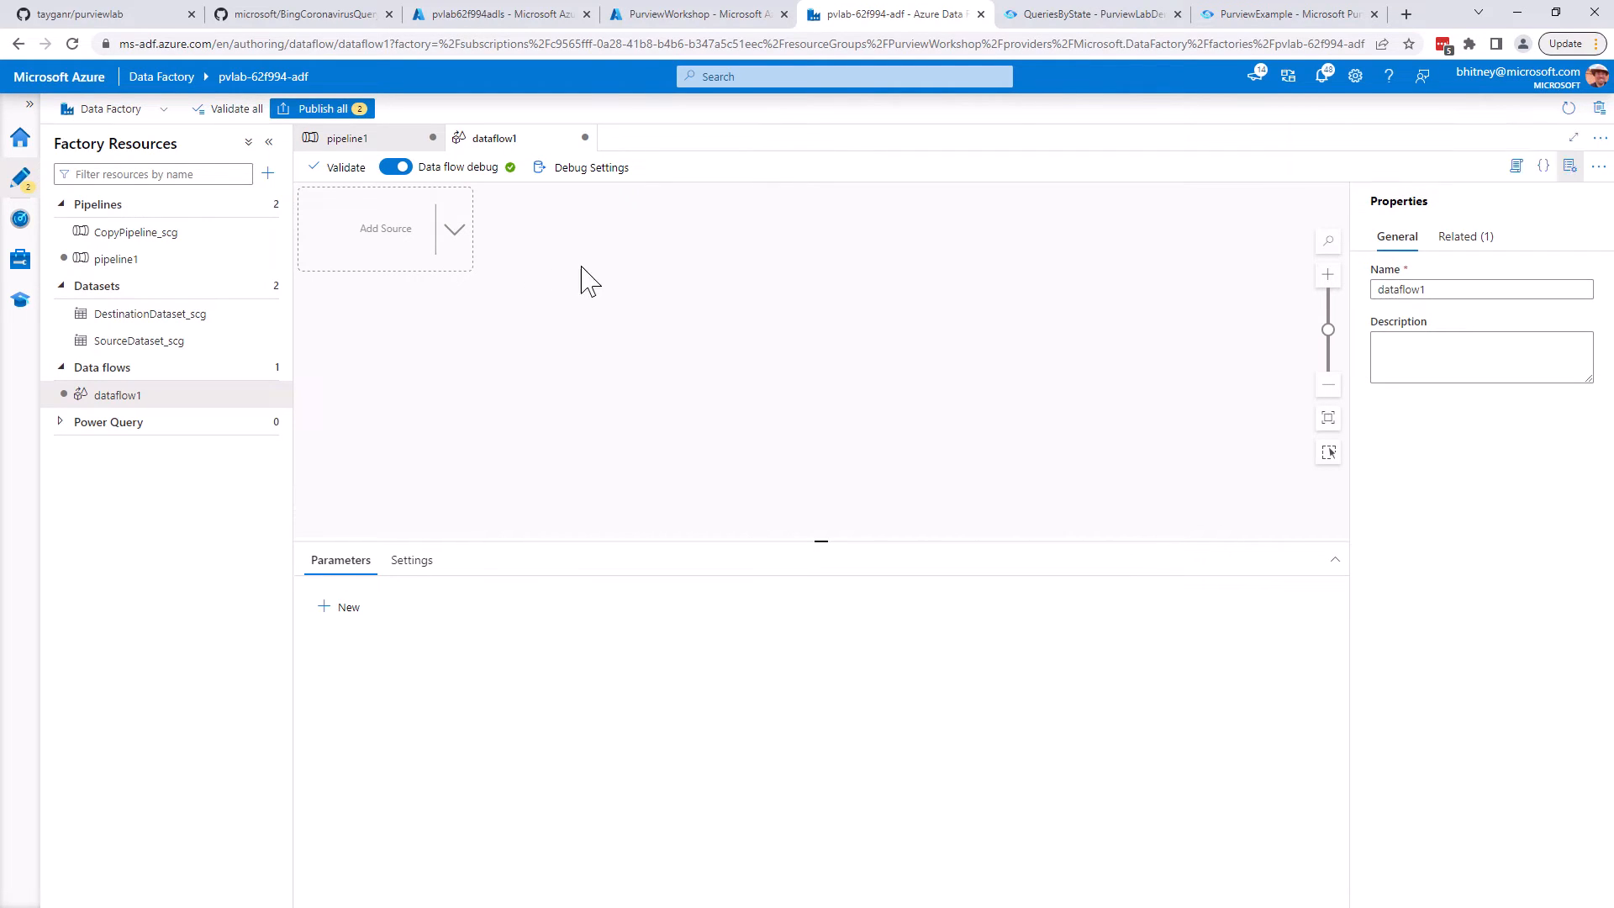
# Add a source to the data flow and start a new Azure SQL Database dataset for it
pyautogui.click(454, 235)
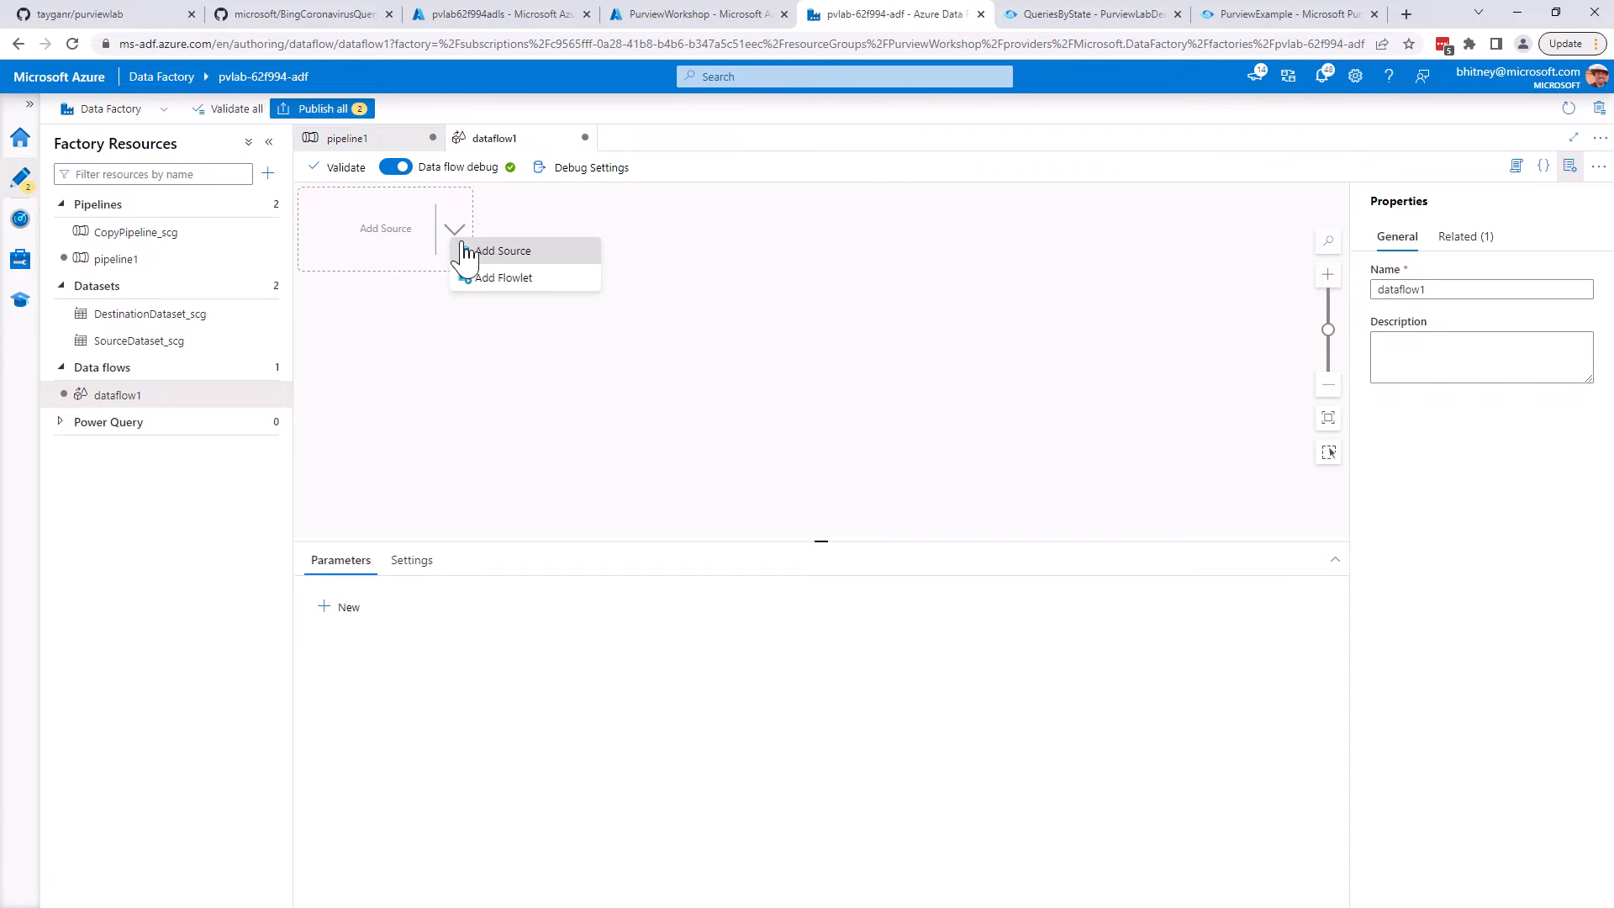
pyautogui.click(467, 251)
pyautogui.click(682, 694)
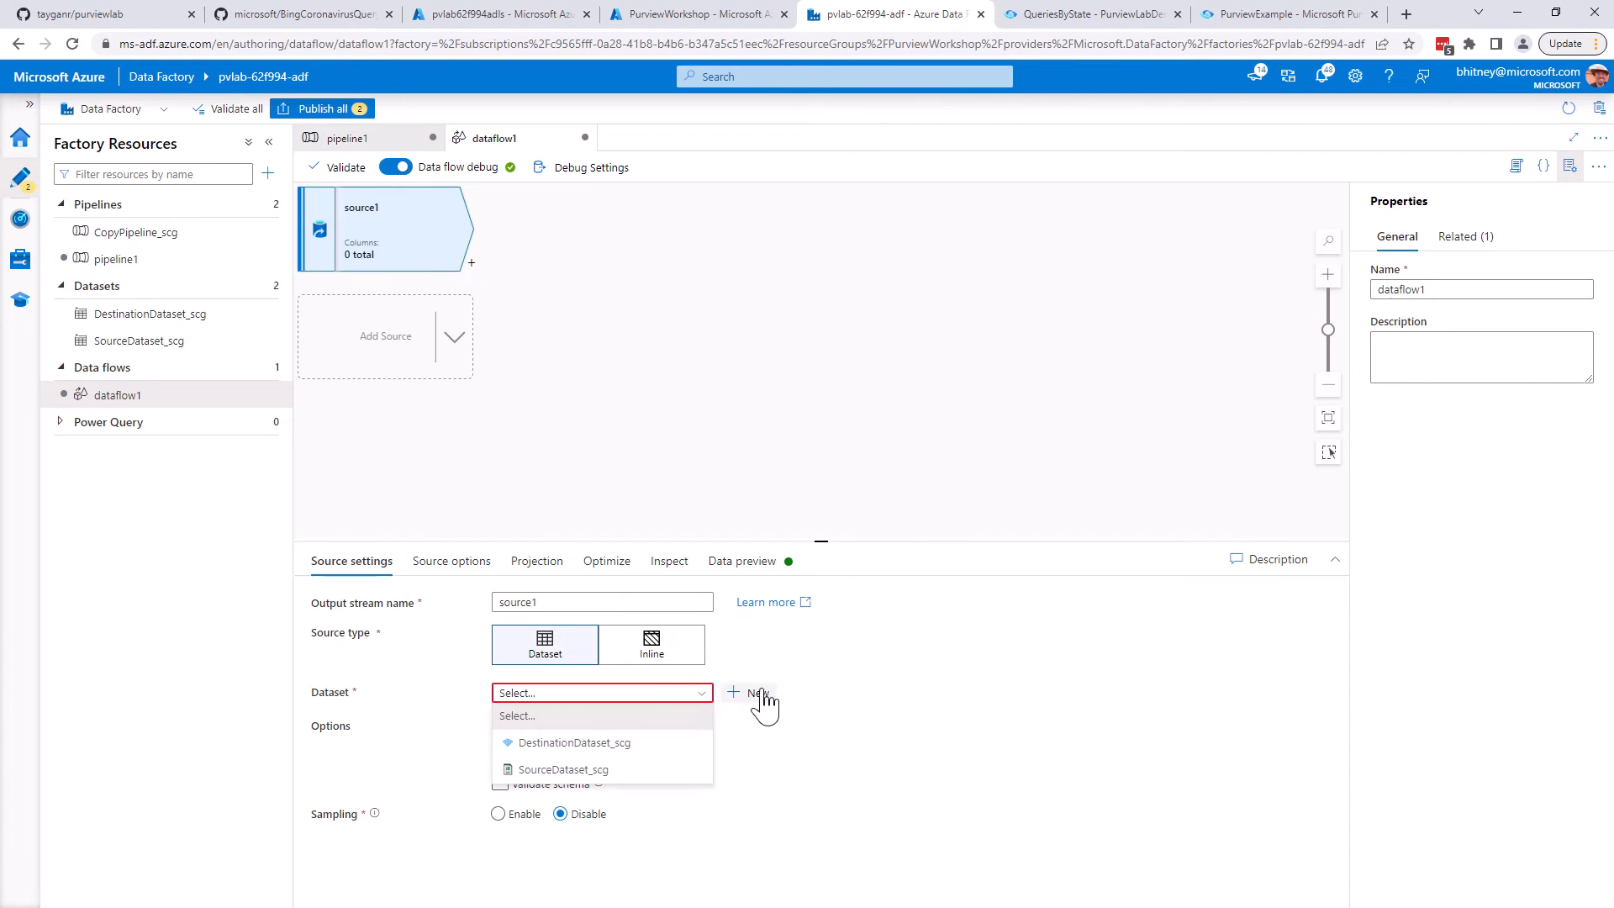
pyautogui.click(760, 693)
pyautogui.click(1337, 639)
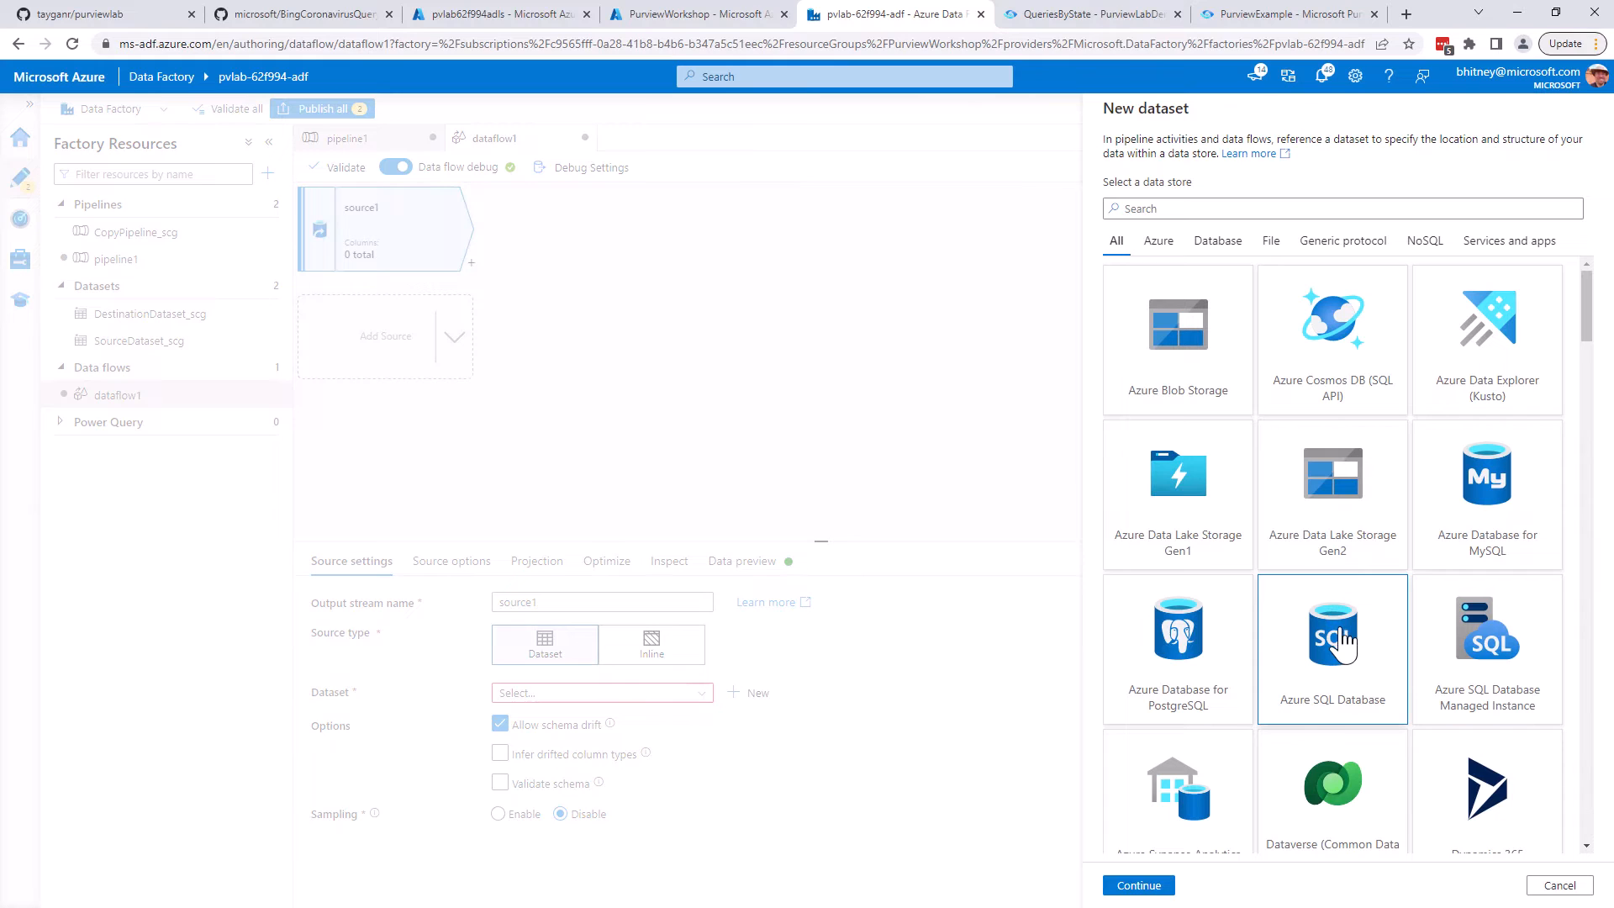
pyautogui.click(1143, 886)
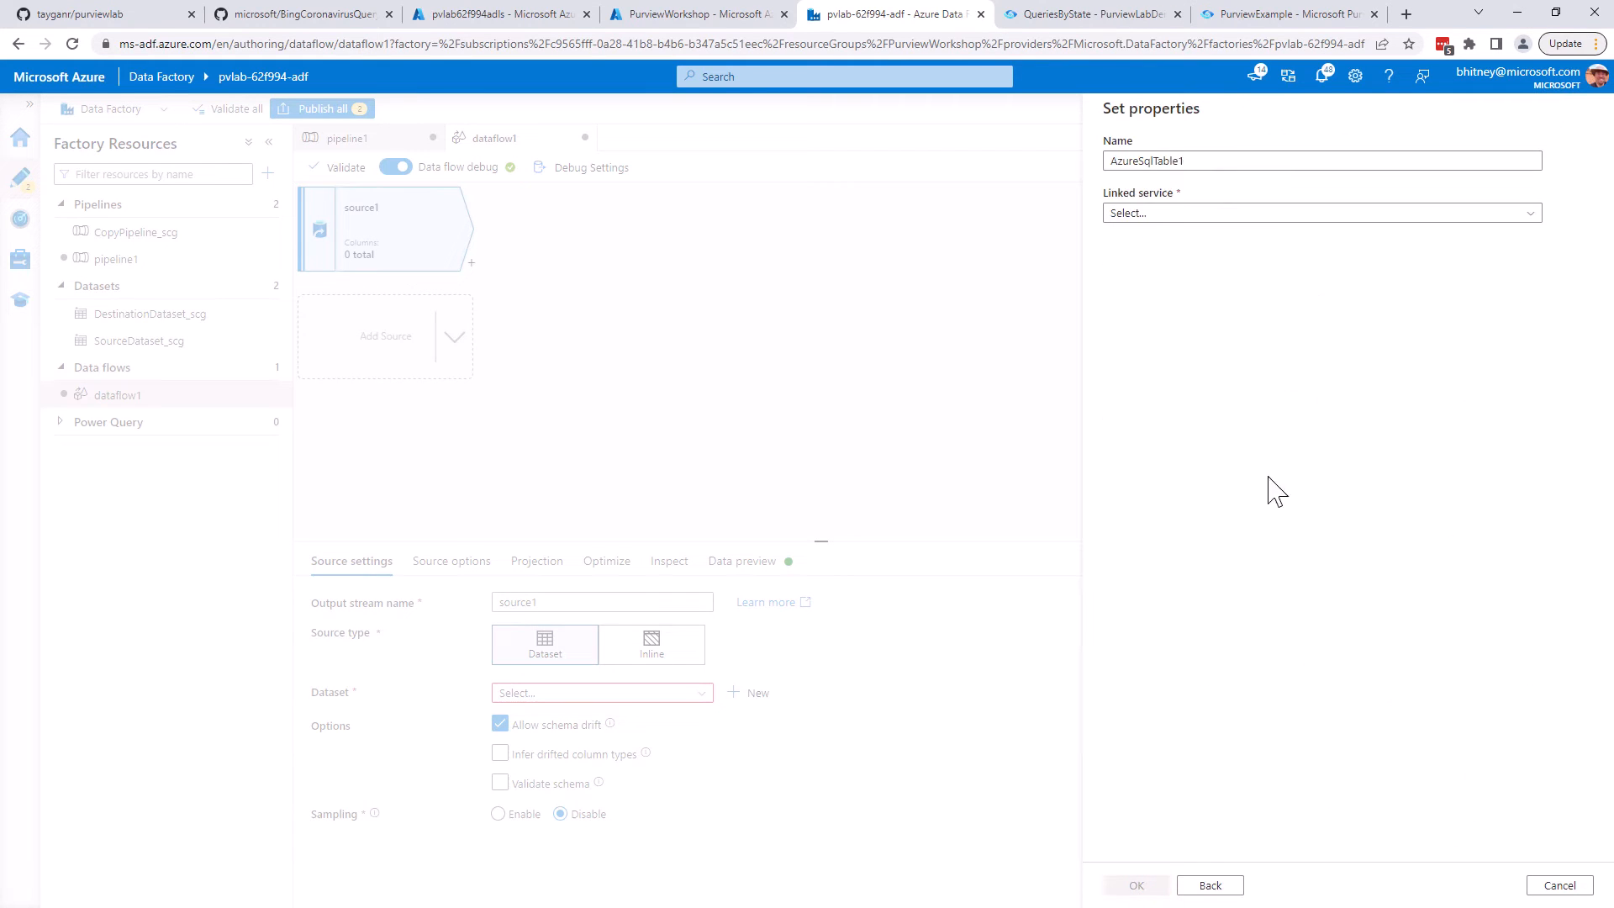
# Create the dataset with linked service AzureSqlDatabase1 and table SalesLT.Customer, and load the source's data preview
pyautogui.click(1152, 214)
pyautogui.click(1171, 324)
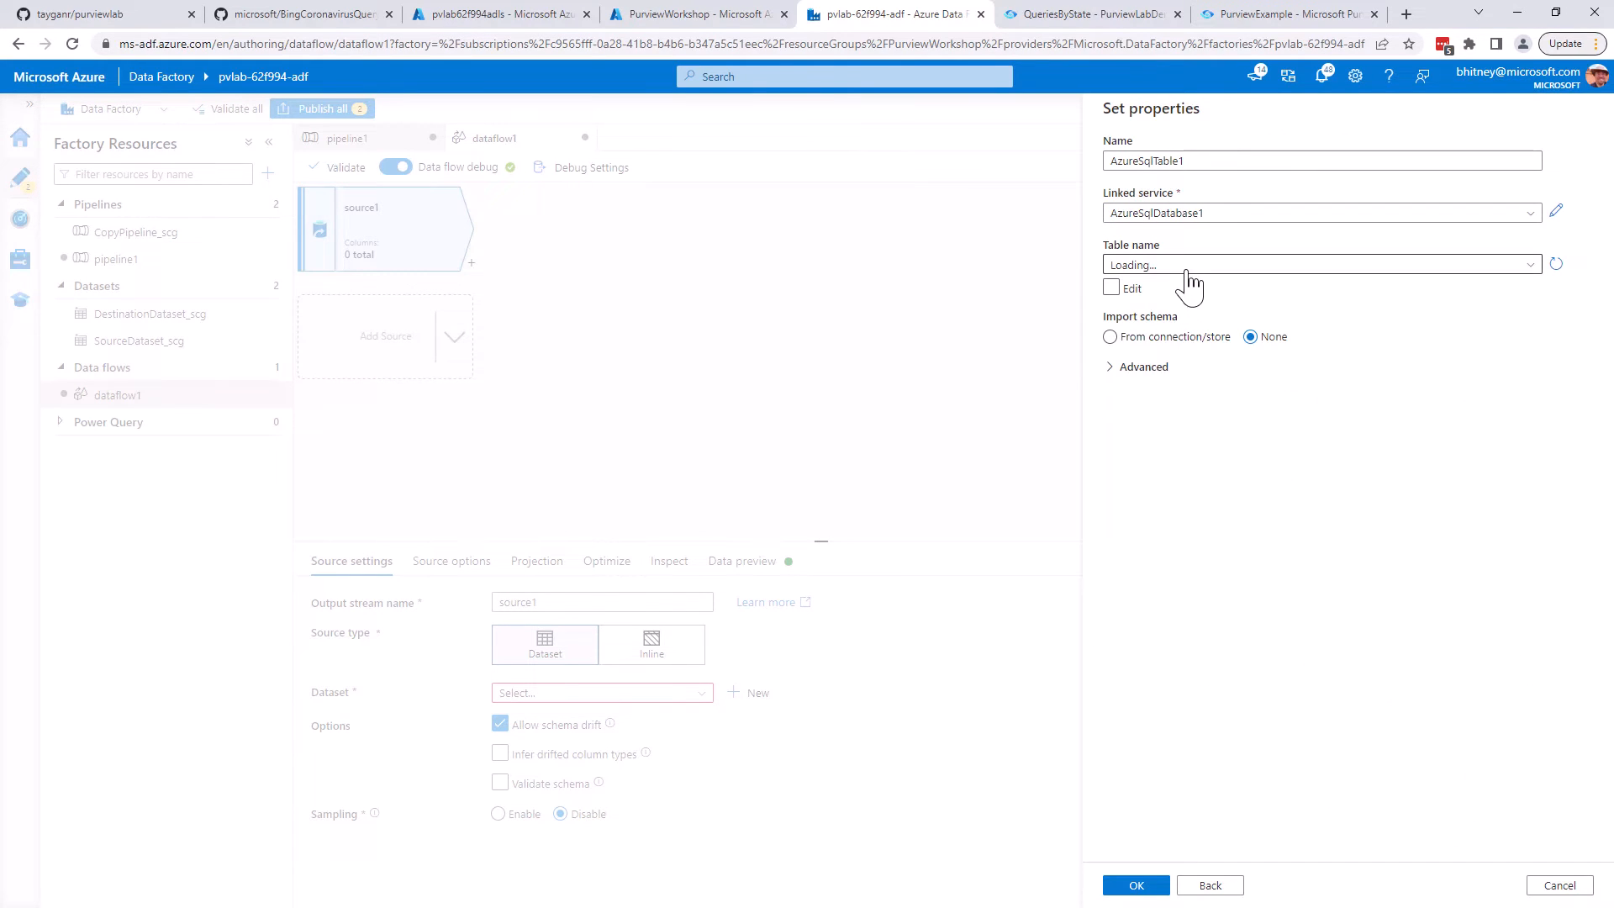
pyautogui.click(1180, 265)
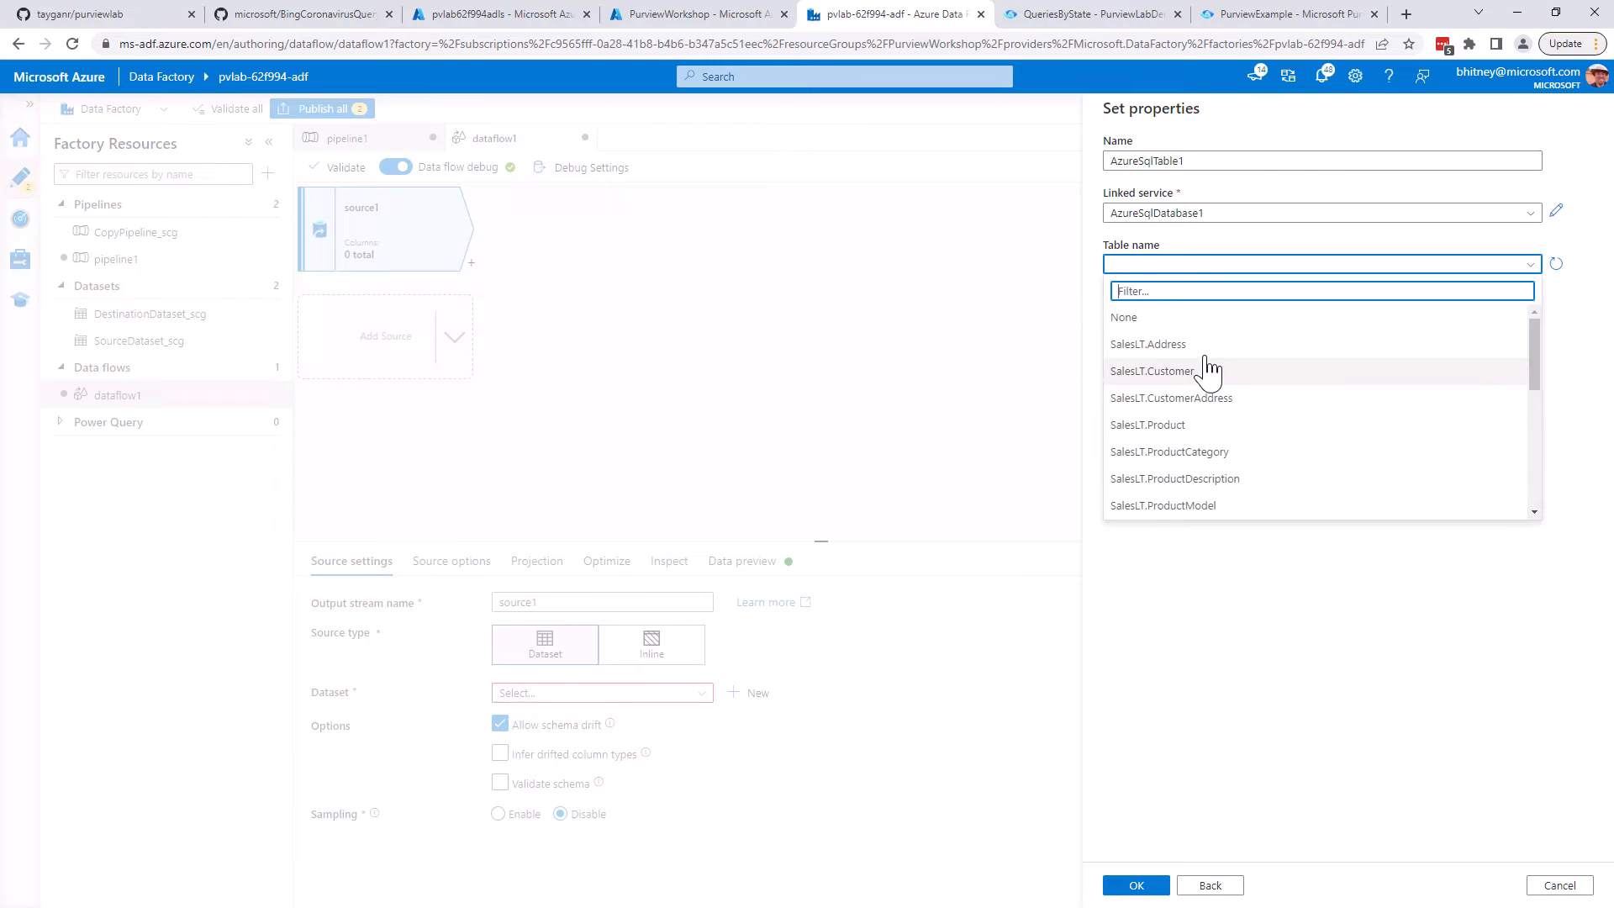
pyautogui.click(1183, 371)
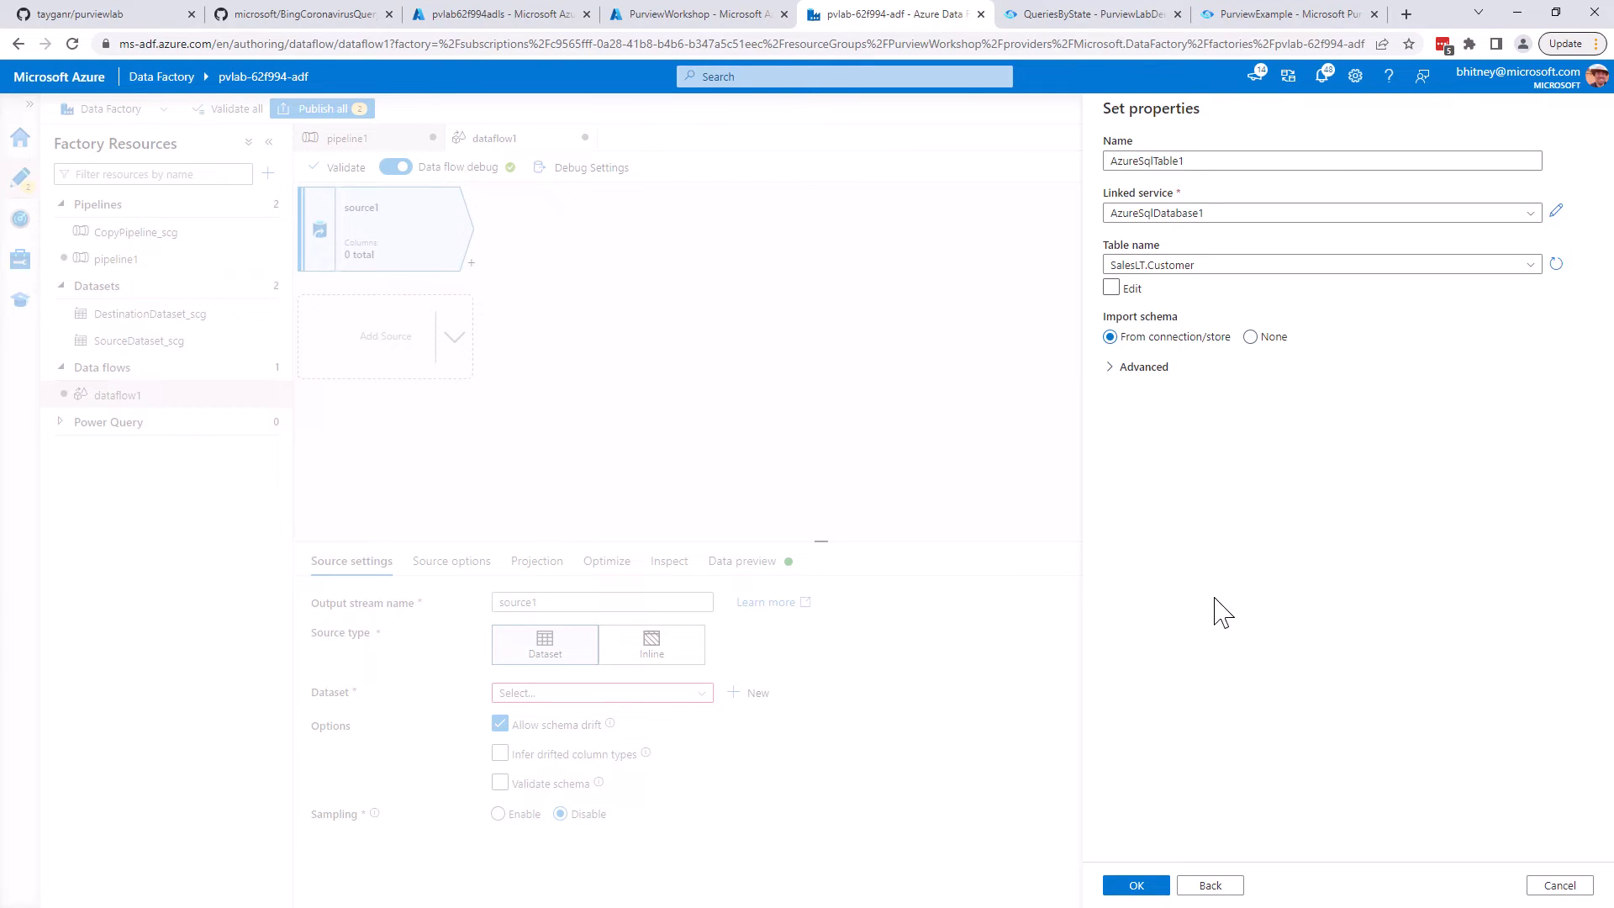
pyautogui.click(1136, 885)
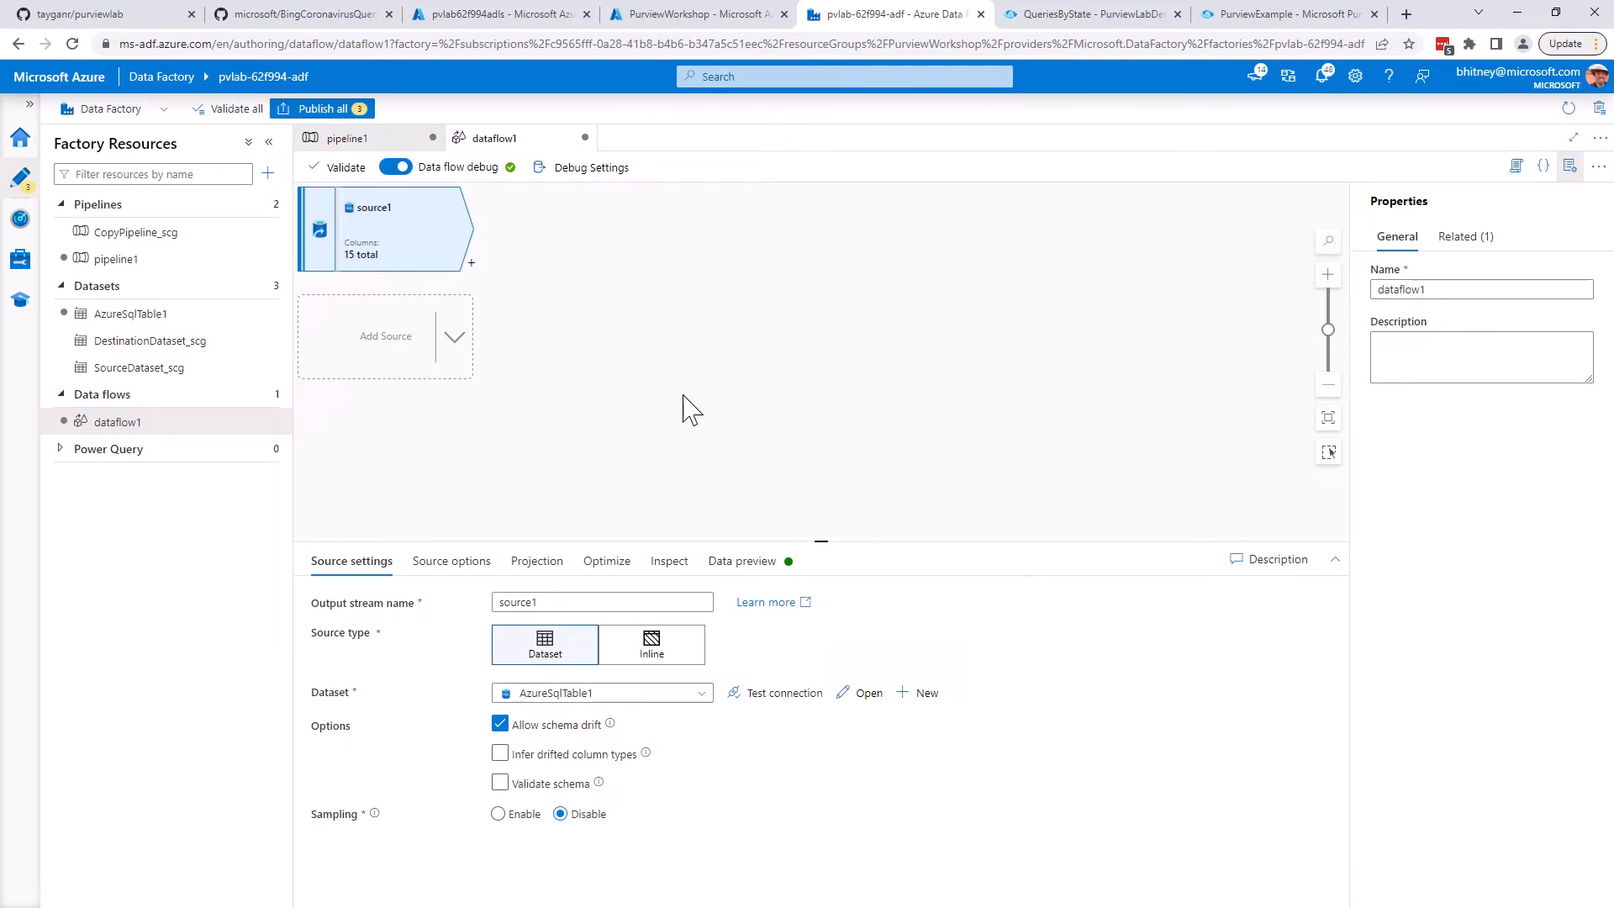
pyautogui.click(760, 561)
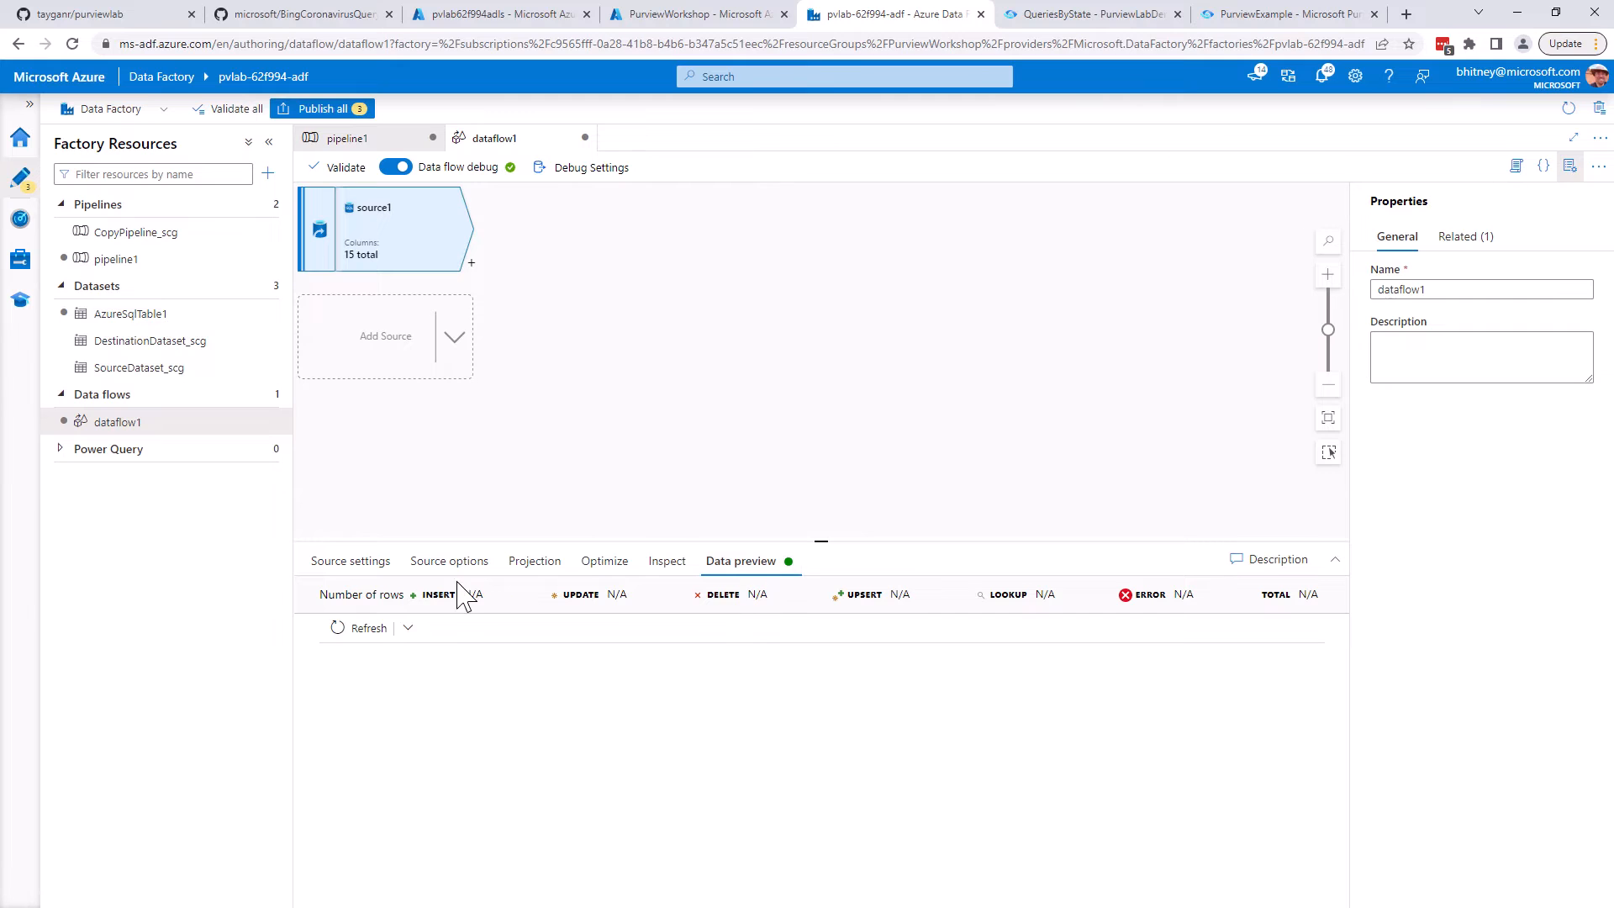
pyautogui.click(345, 628)
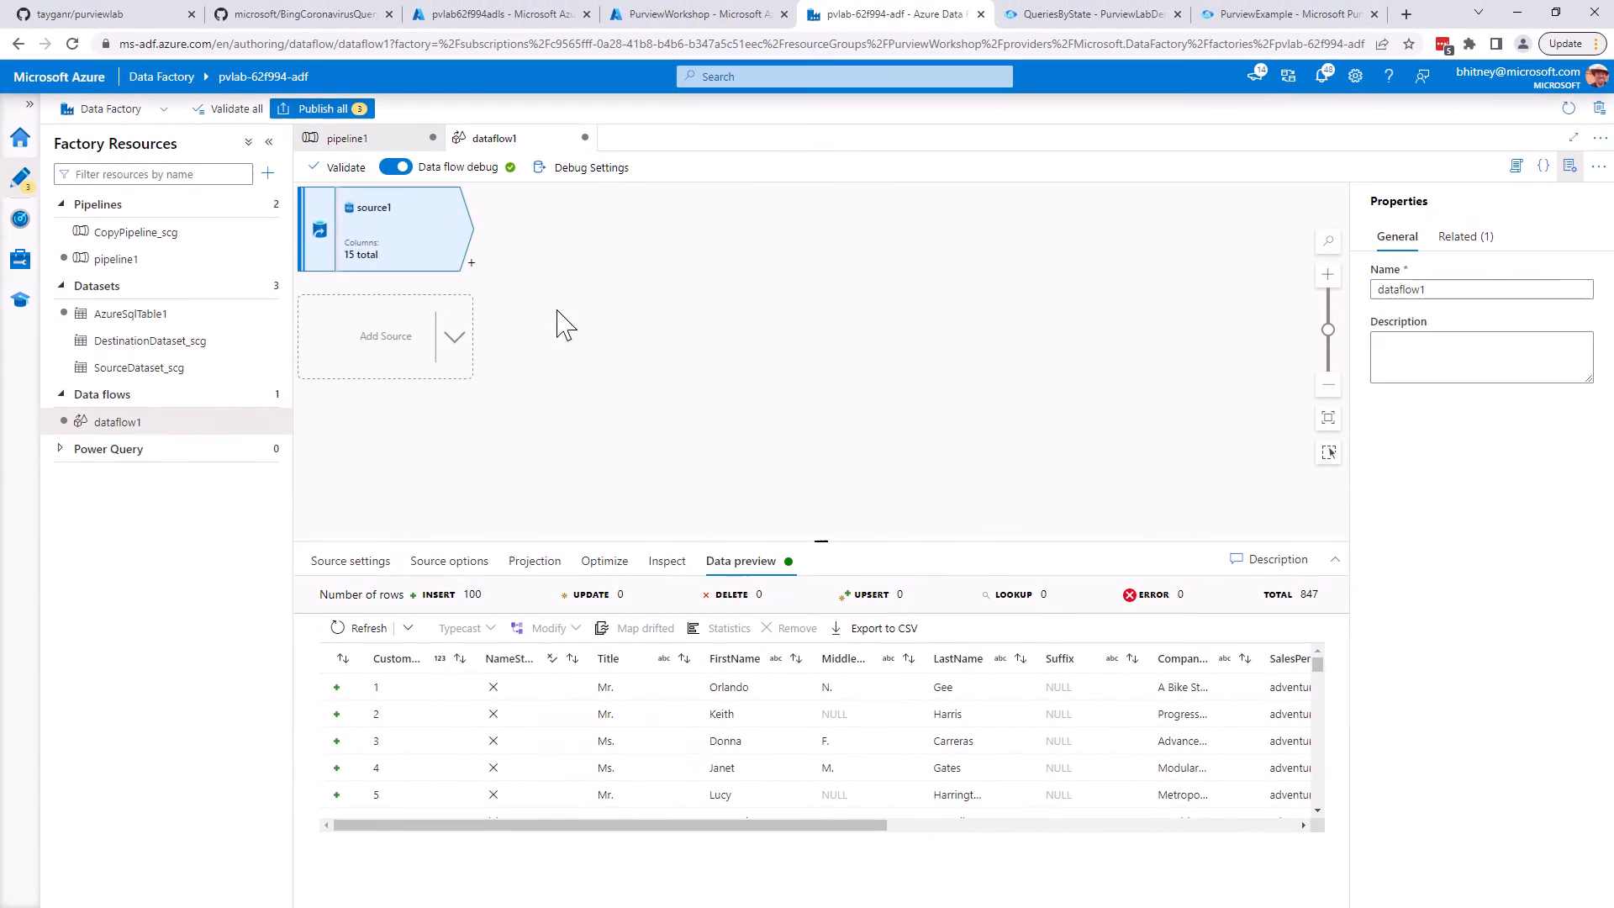
# Add a Derived Column transformation after the source with column LastNameGroup and expression left(LastName,1)
pyautogui.click(472, 263)
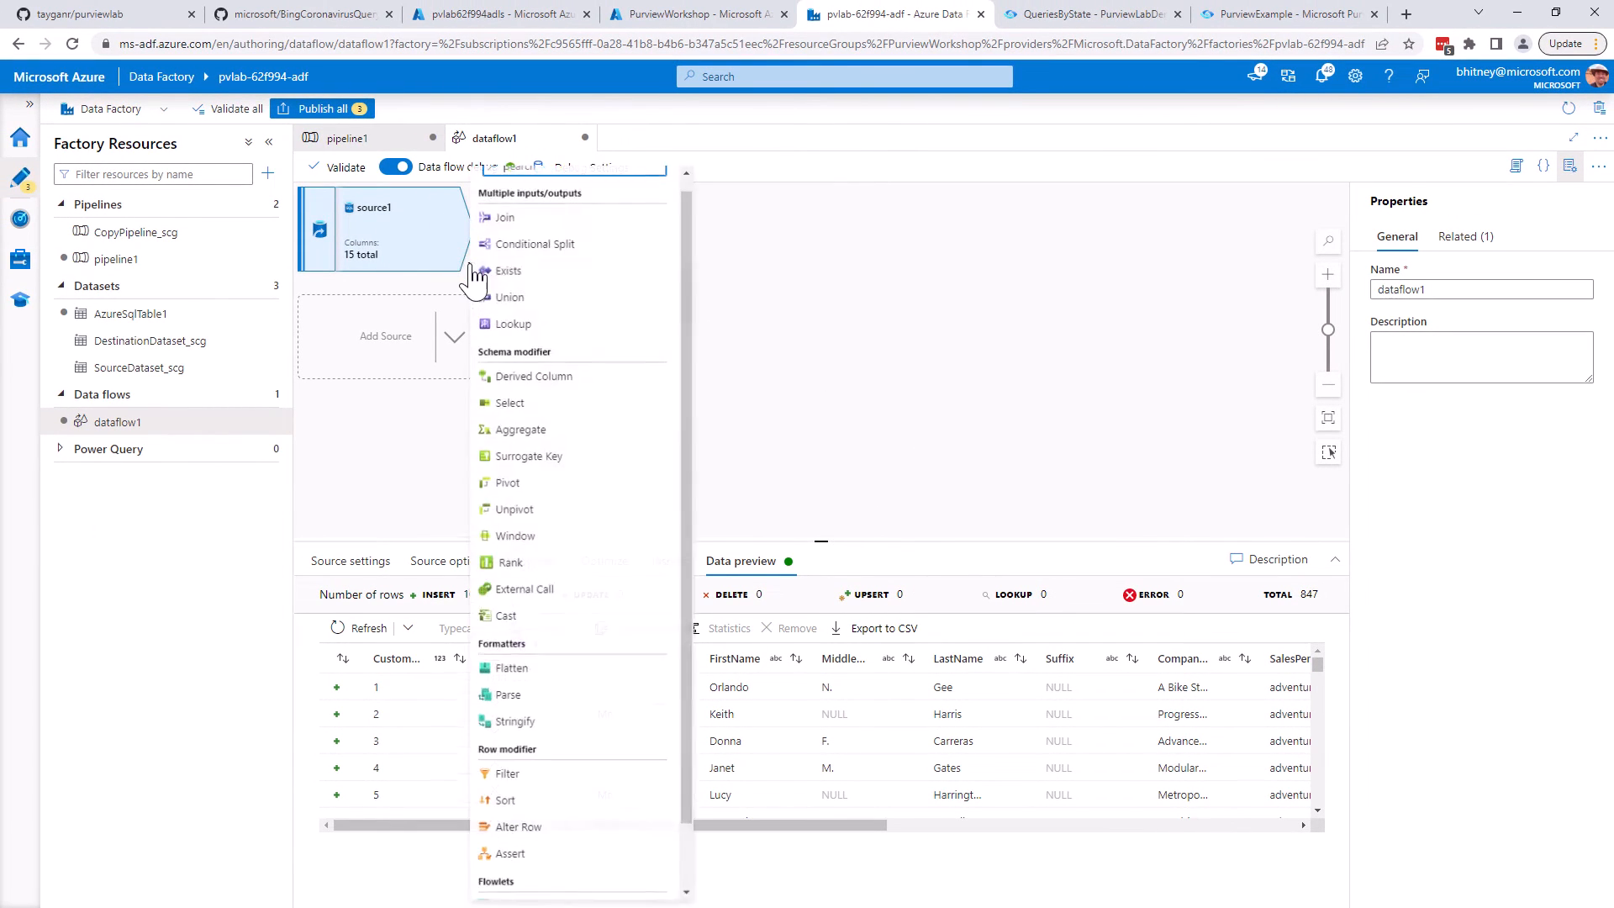
pyautogui.click(561, 379)
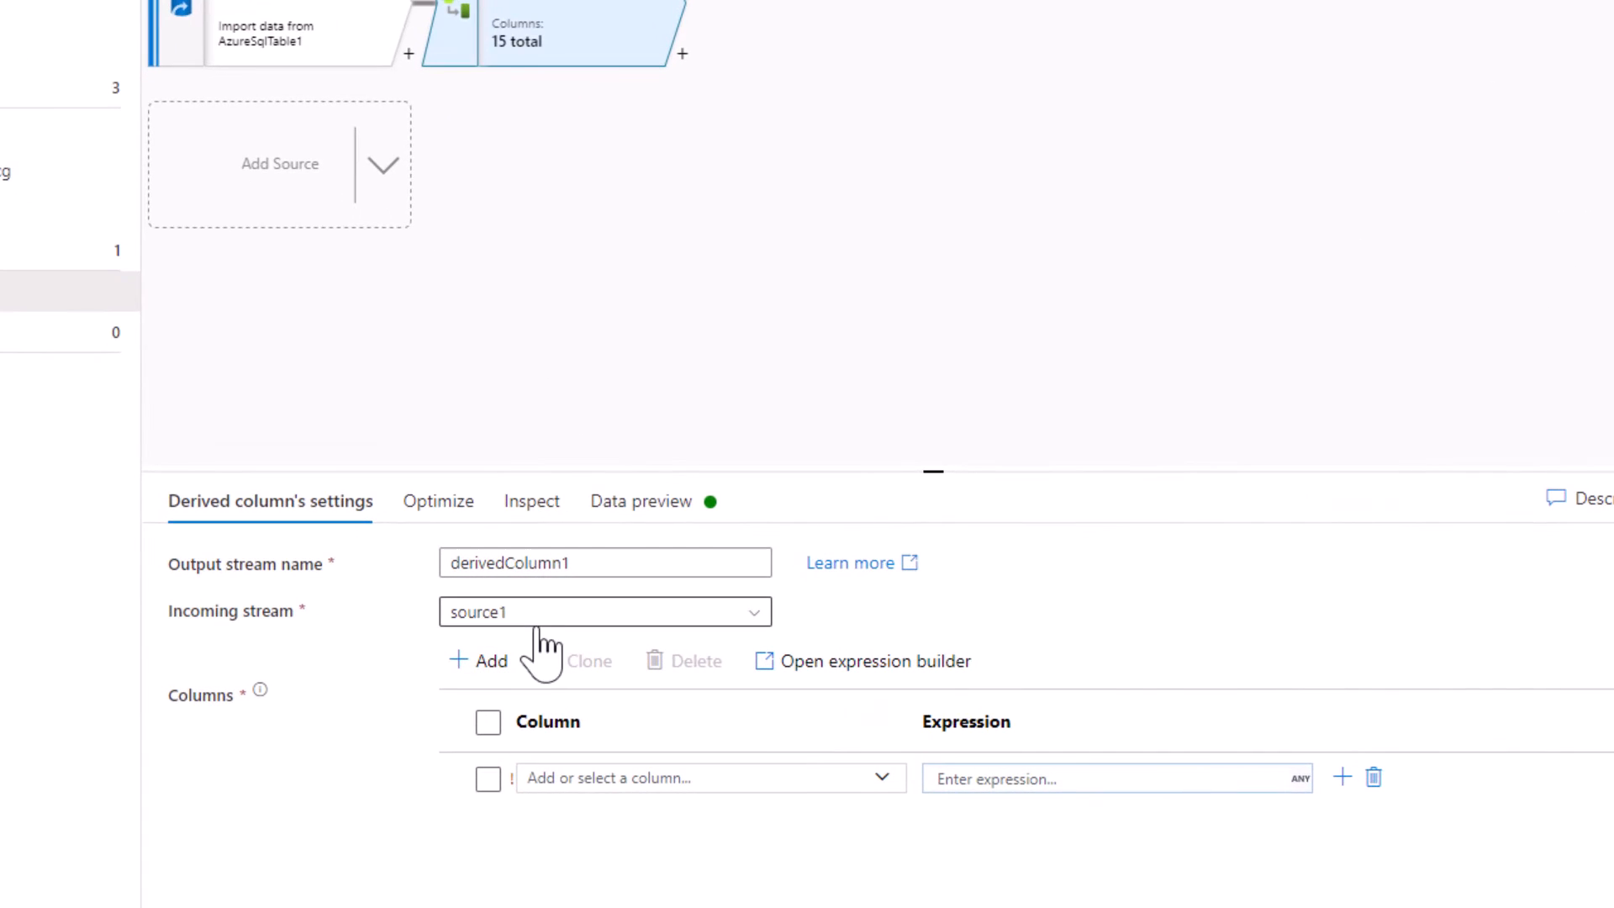
pyautogui.click(605, 778)
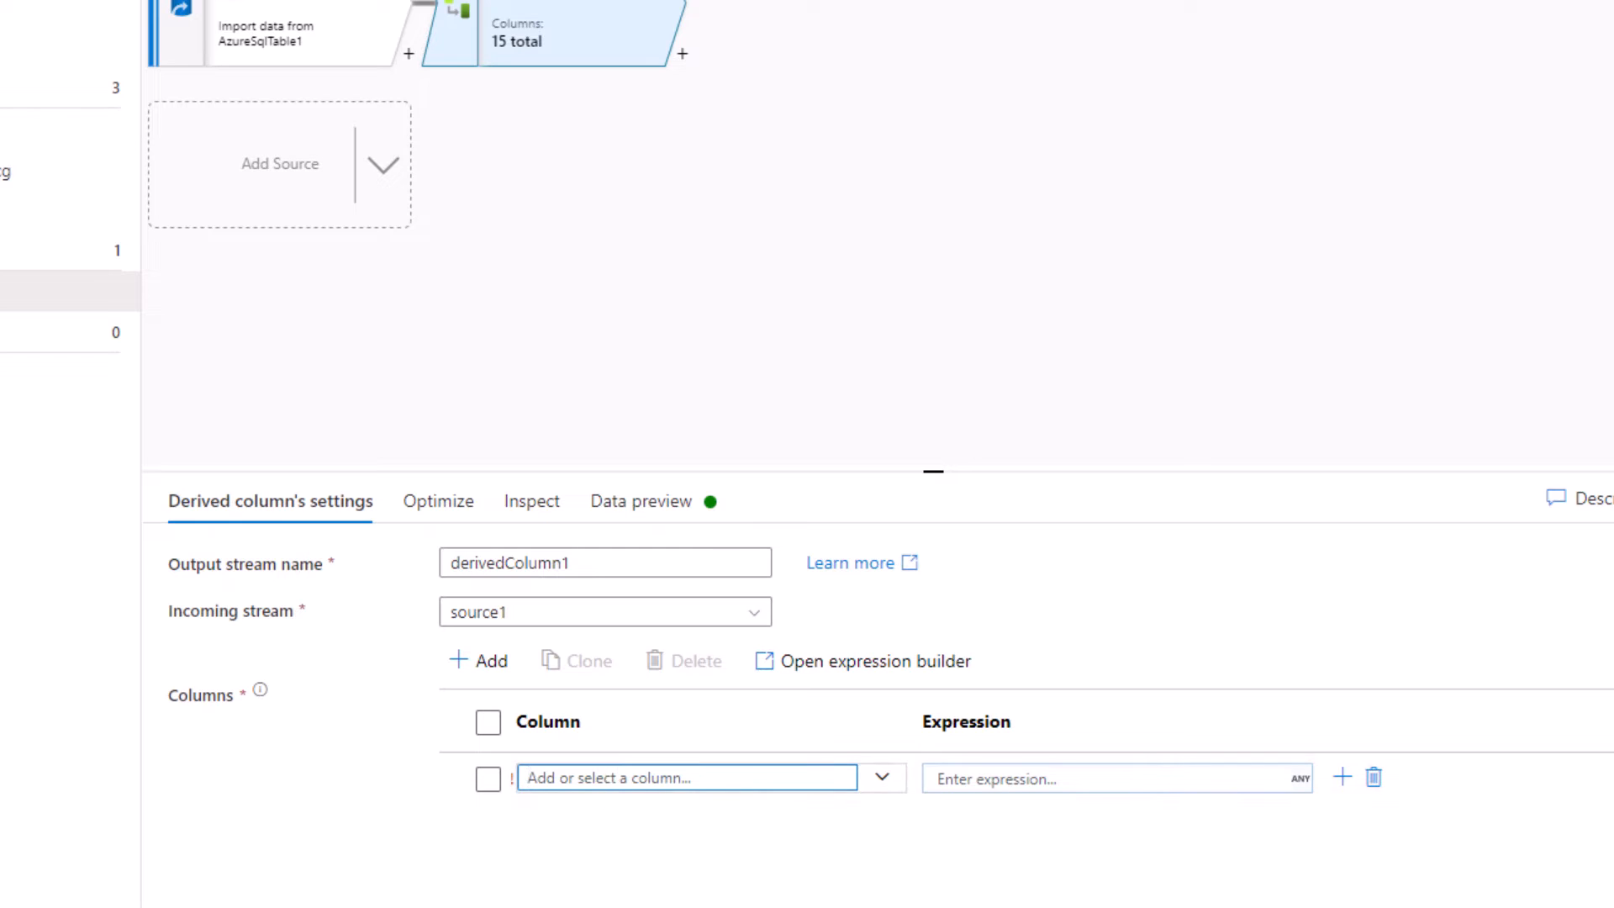
pyautogui.write('LastNameGroup')
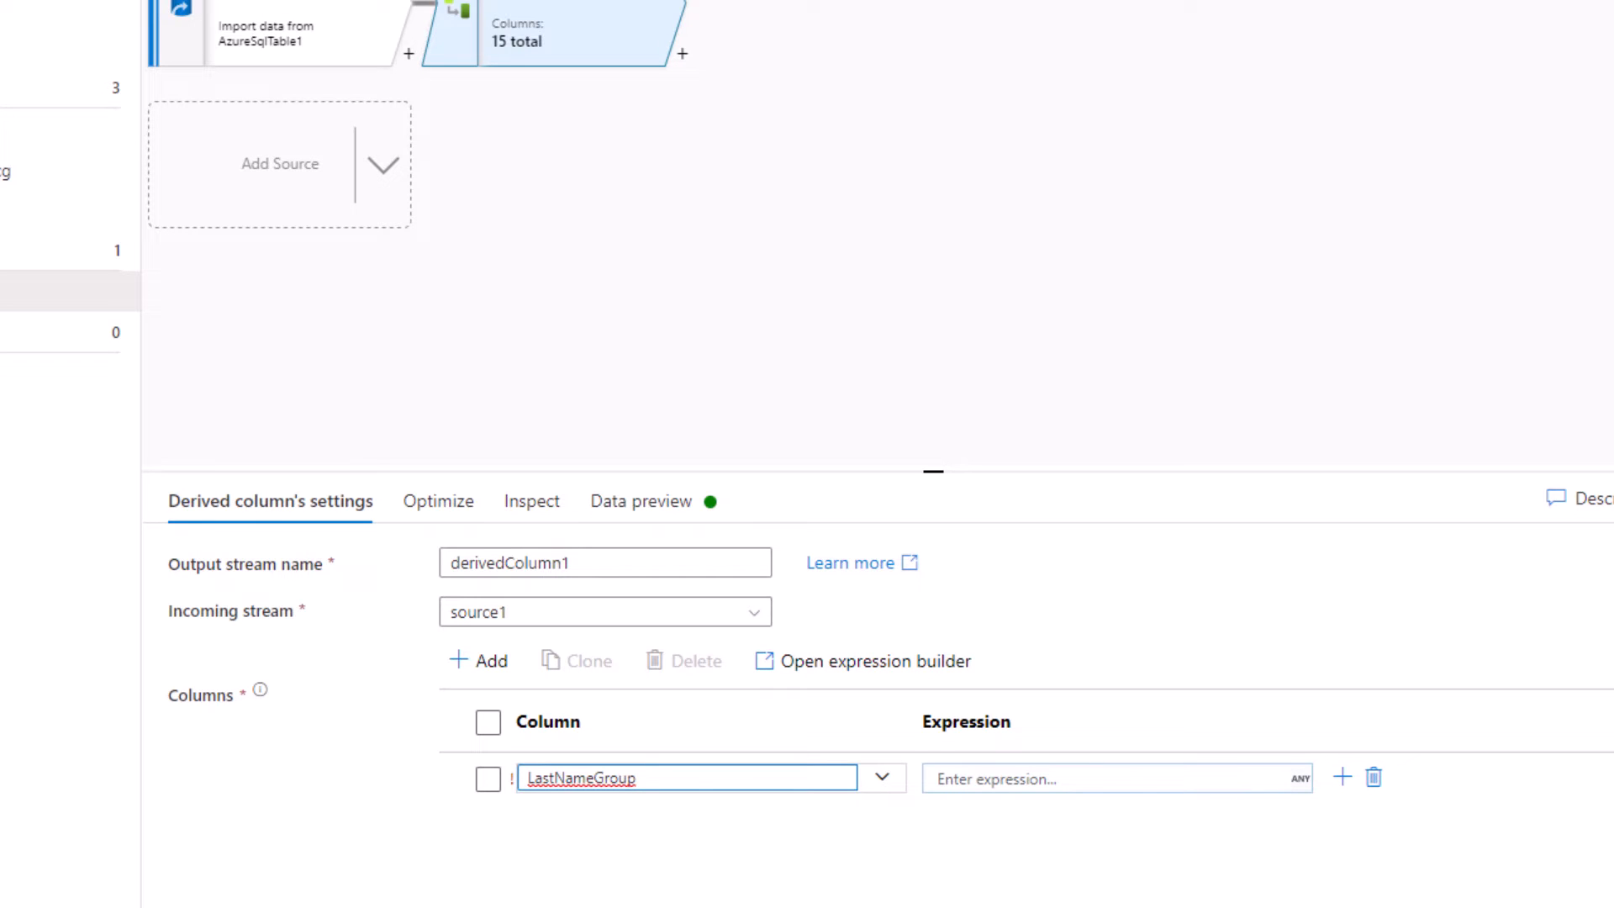
pyautogui.click(1014, 781)
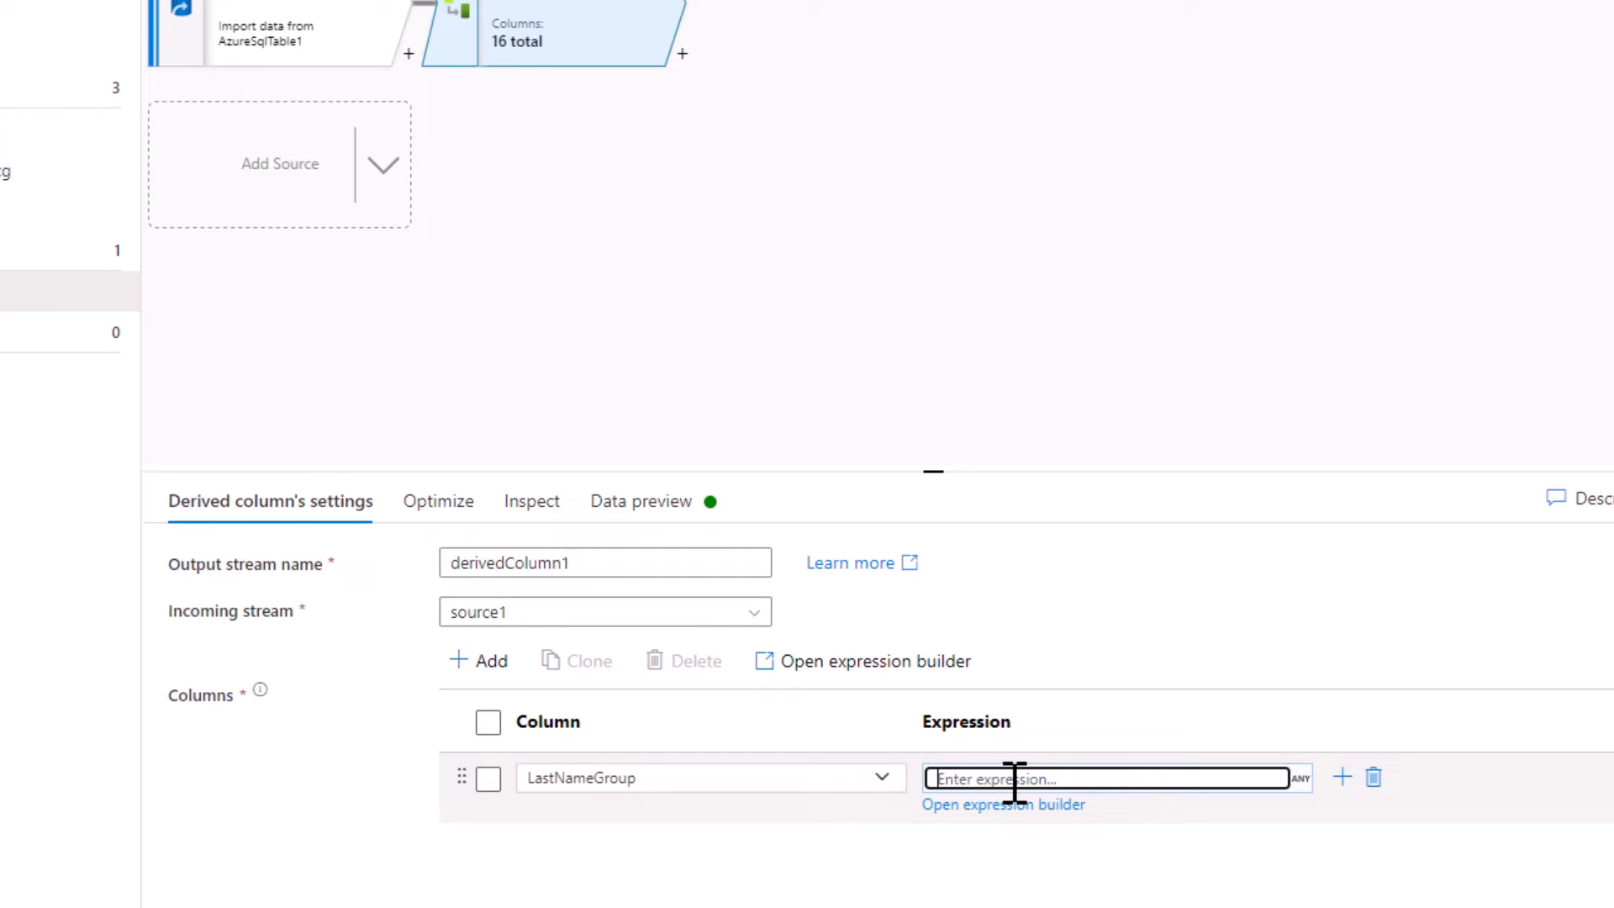
pyautogui.write('left(')
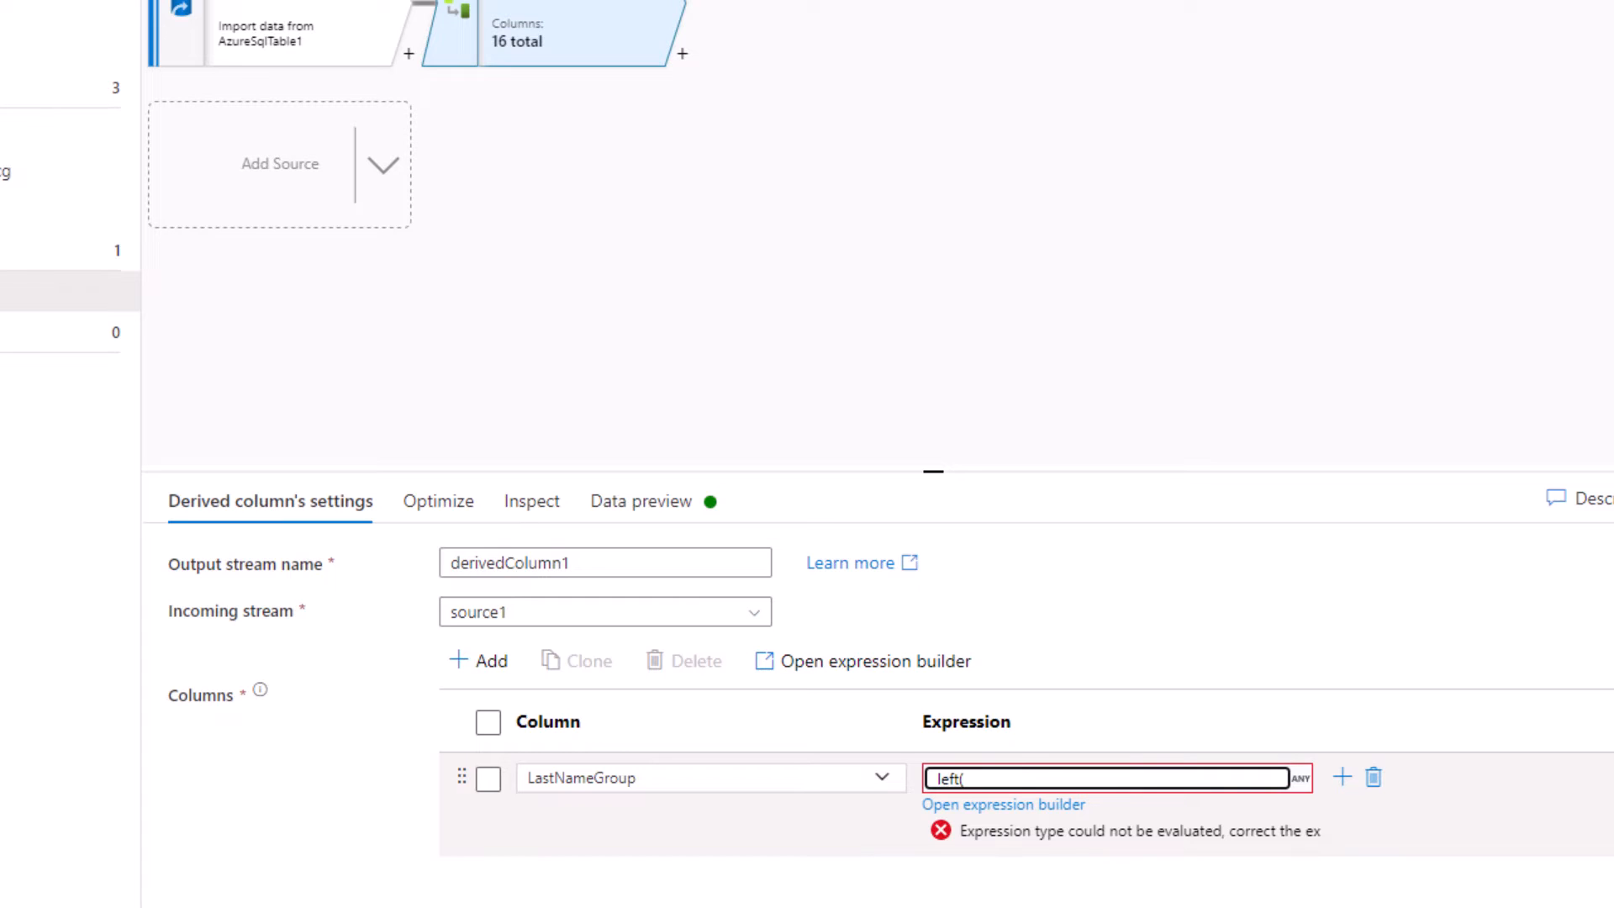
pyautogui.write('Lastname,1)')
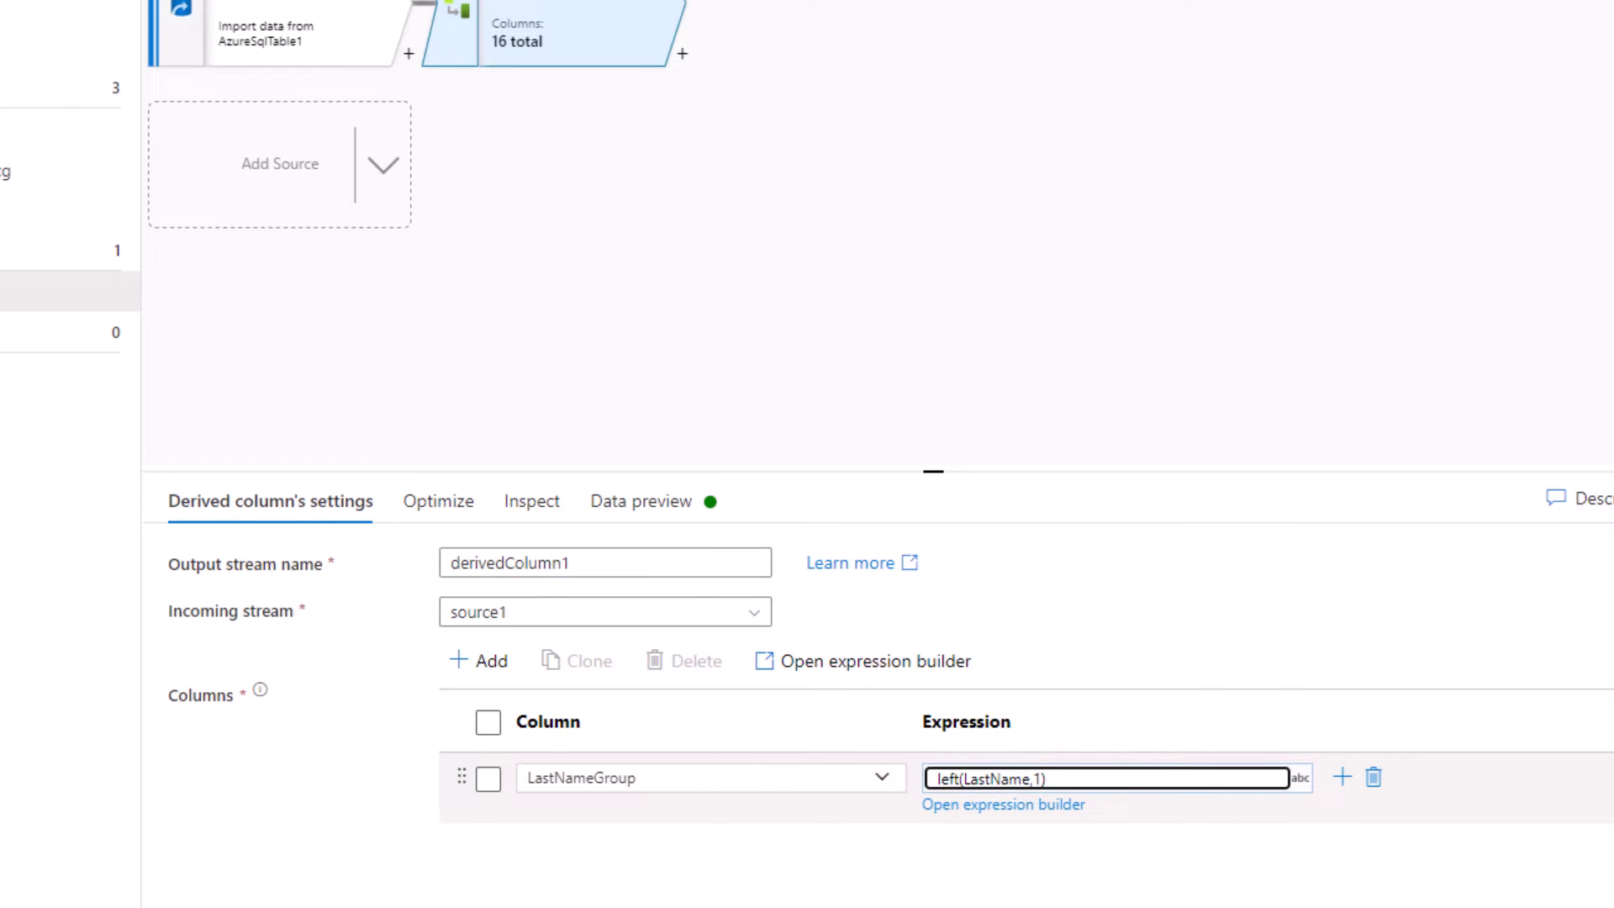
# Add a sink after the derived column and start a new Azure Data Lake Storage Gen2 dataset in DelimitedText format
pyautogui.click(682, 53)
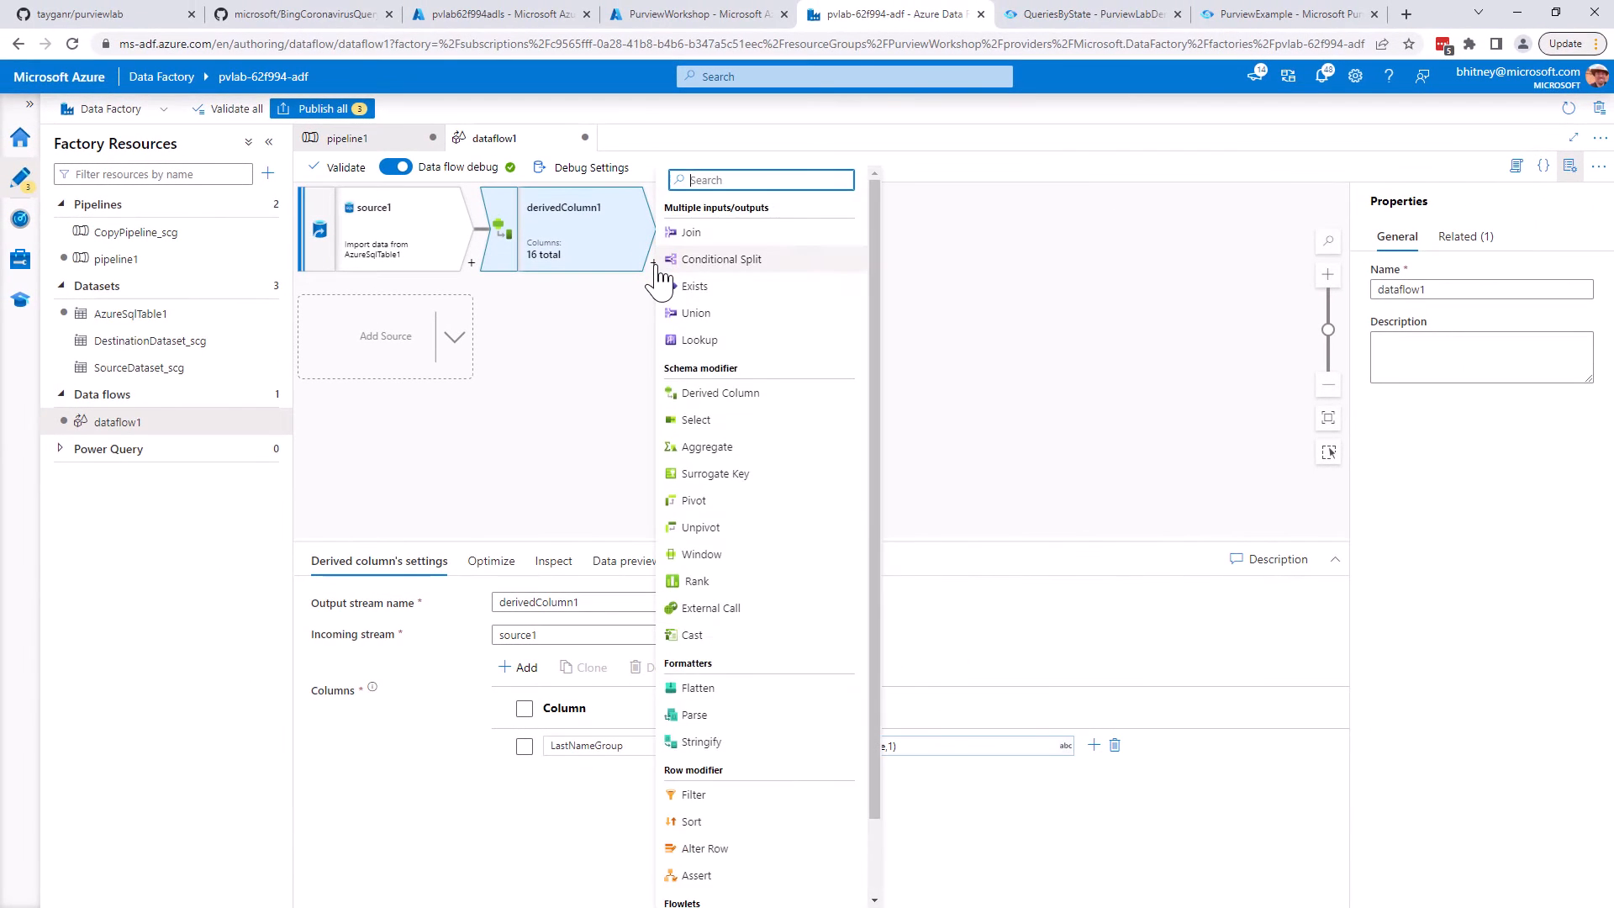
pyautogui.write('sink')
pyautogui.click(740, 338)
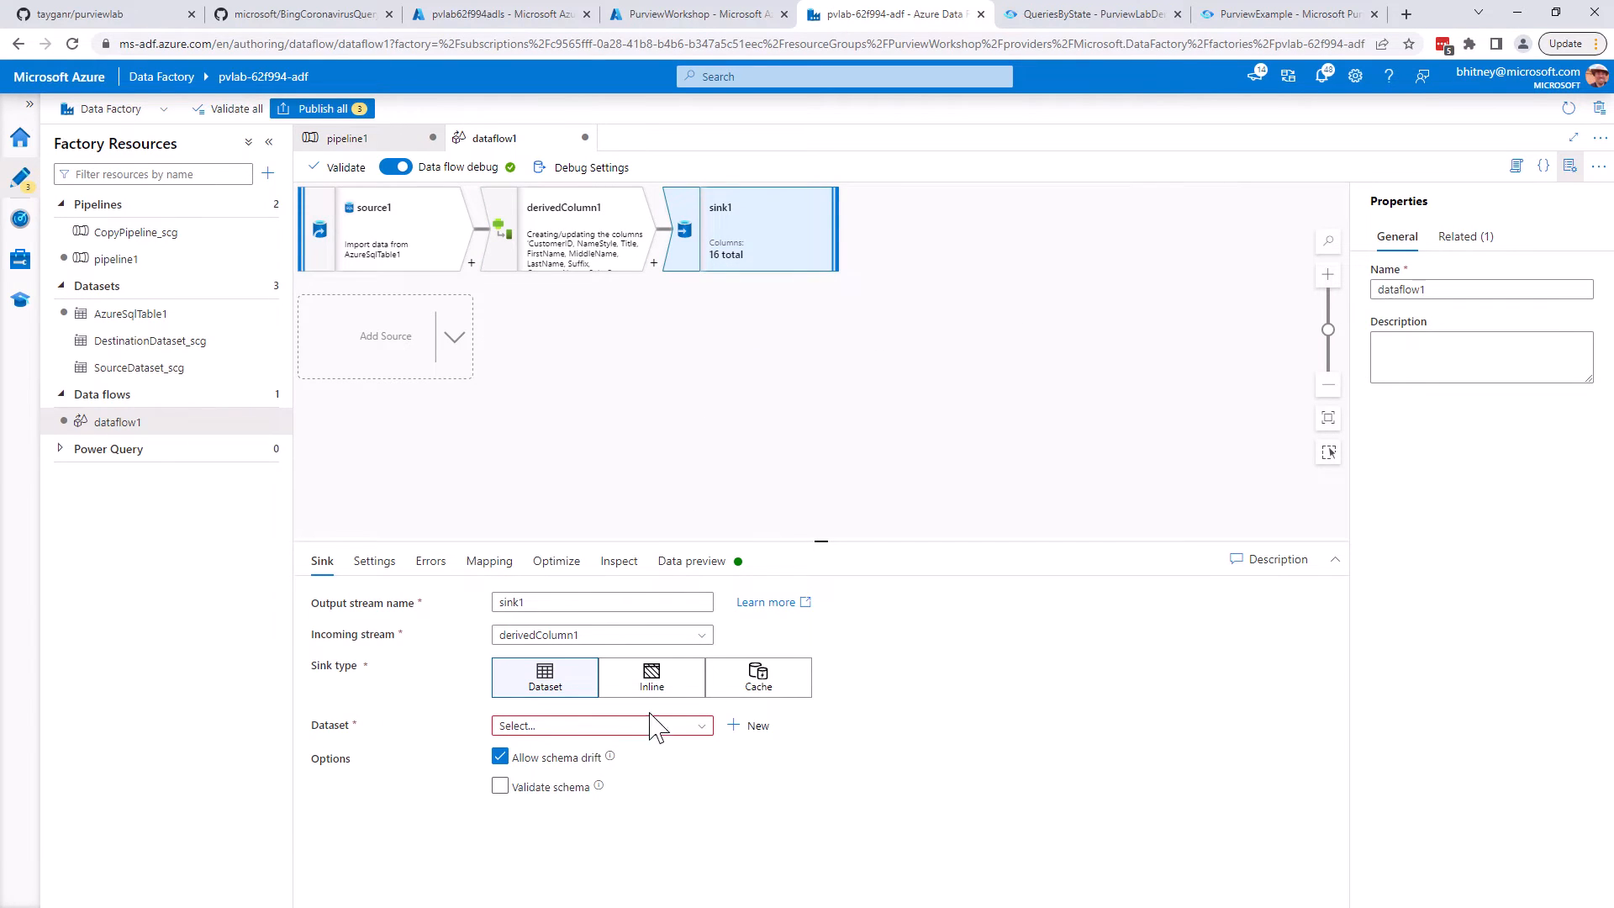
pyautogui.click(748, 724)
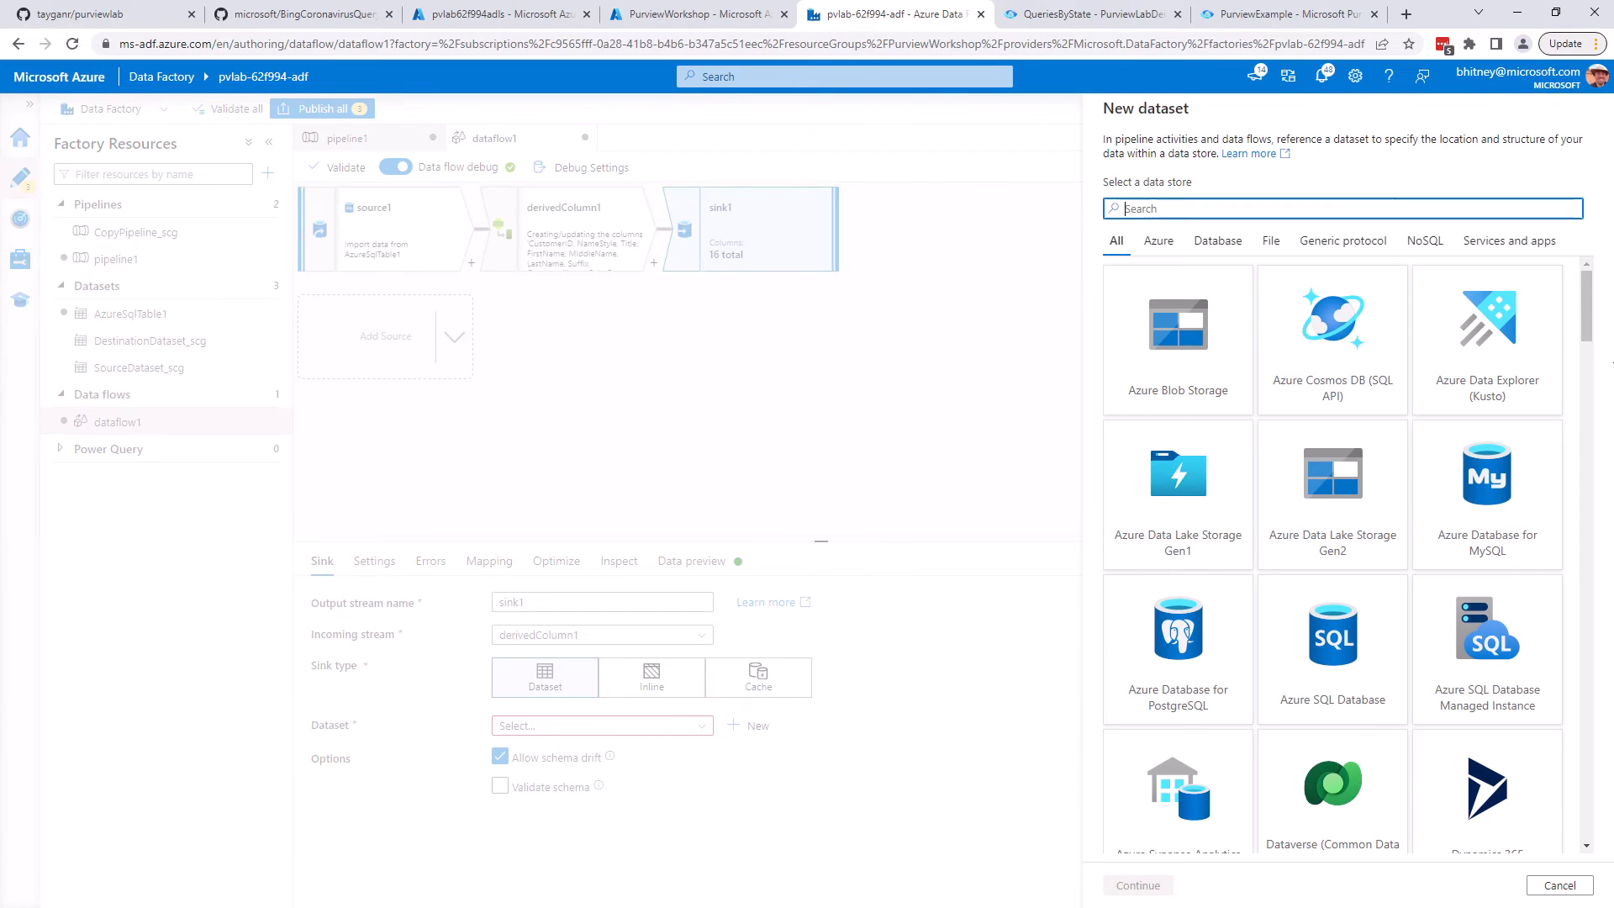
pyautogui.click(1349, 545)
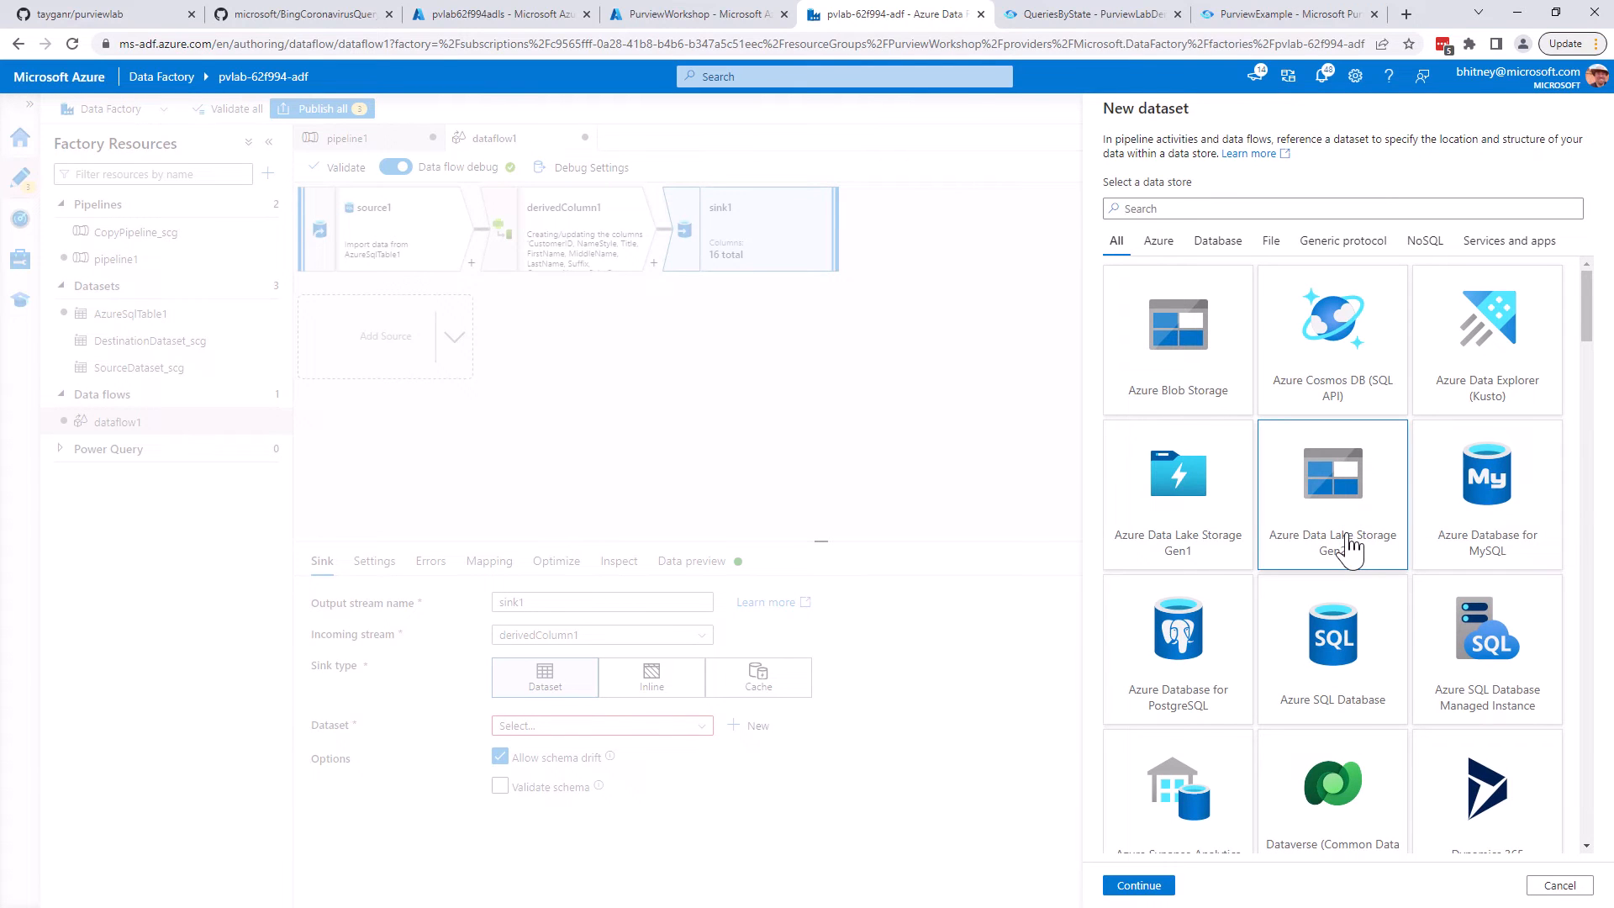
pyautogui.click(1136, 883)
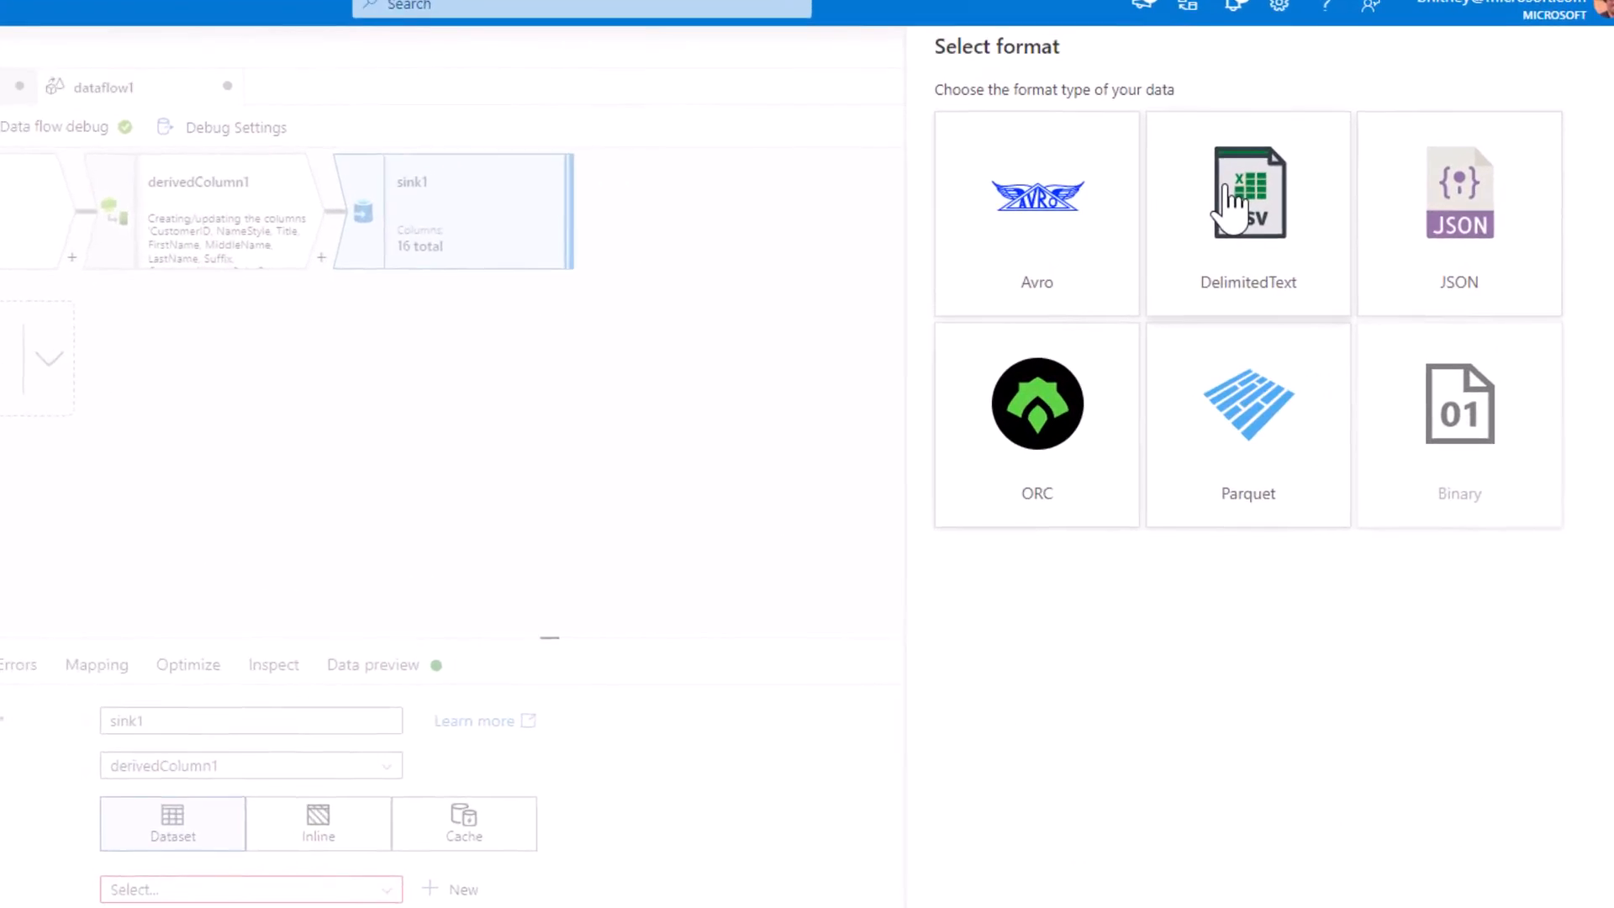
pyautogui.click(1316, 223)
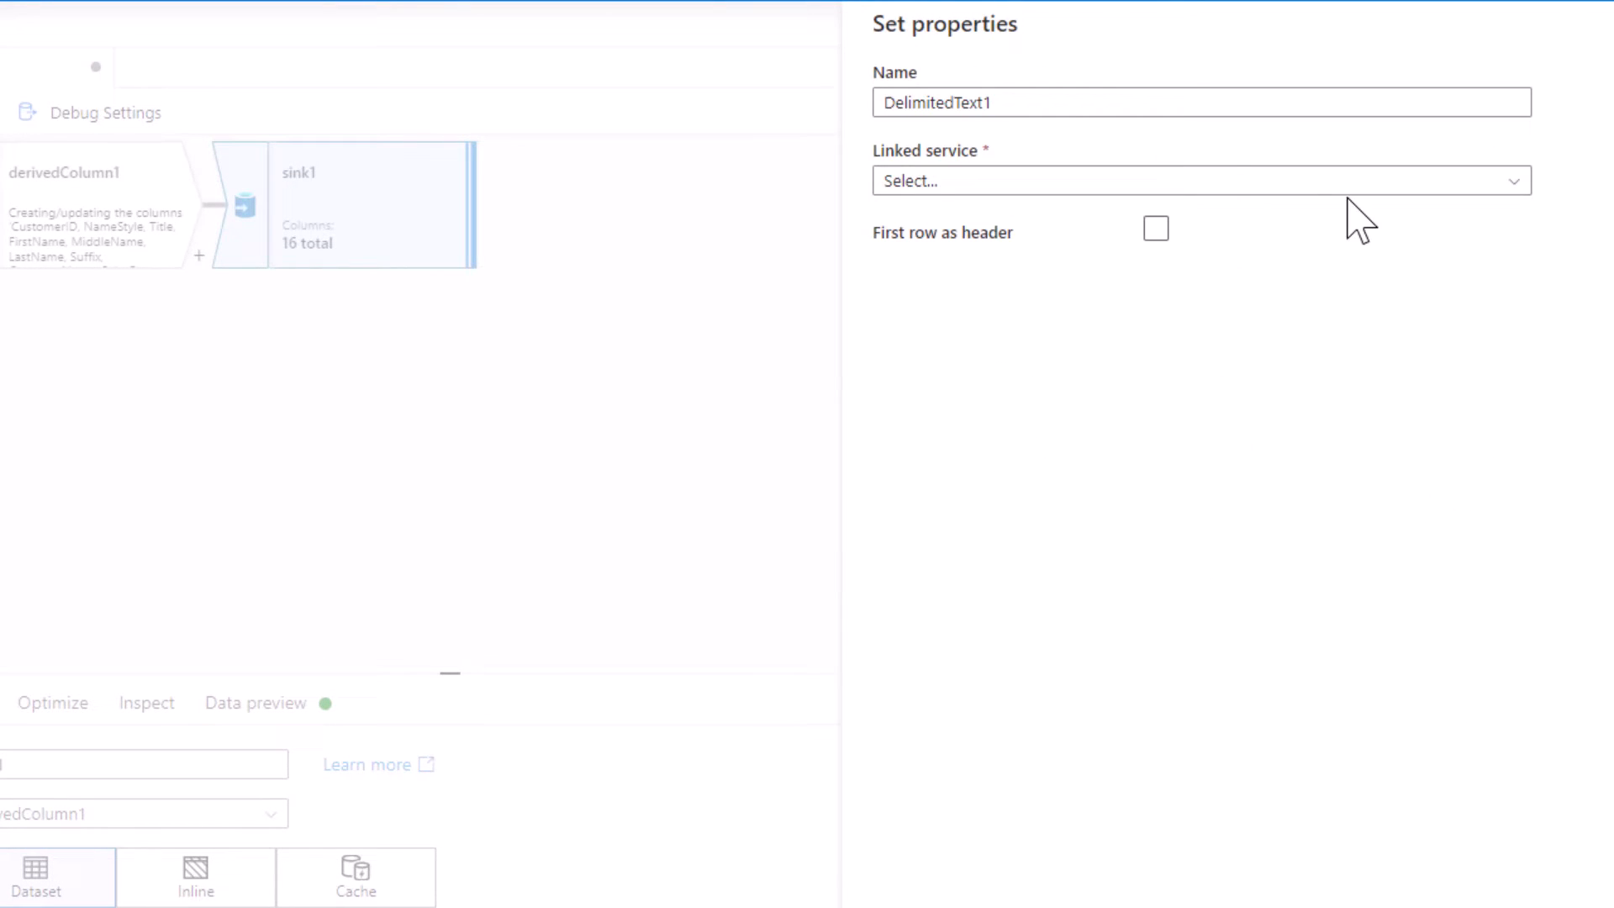
# Set the sink dataset's linked service to AzureDataLakeStorage1 and enable first row as header
pyautogui.click(1315, 183)
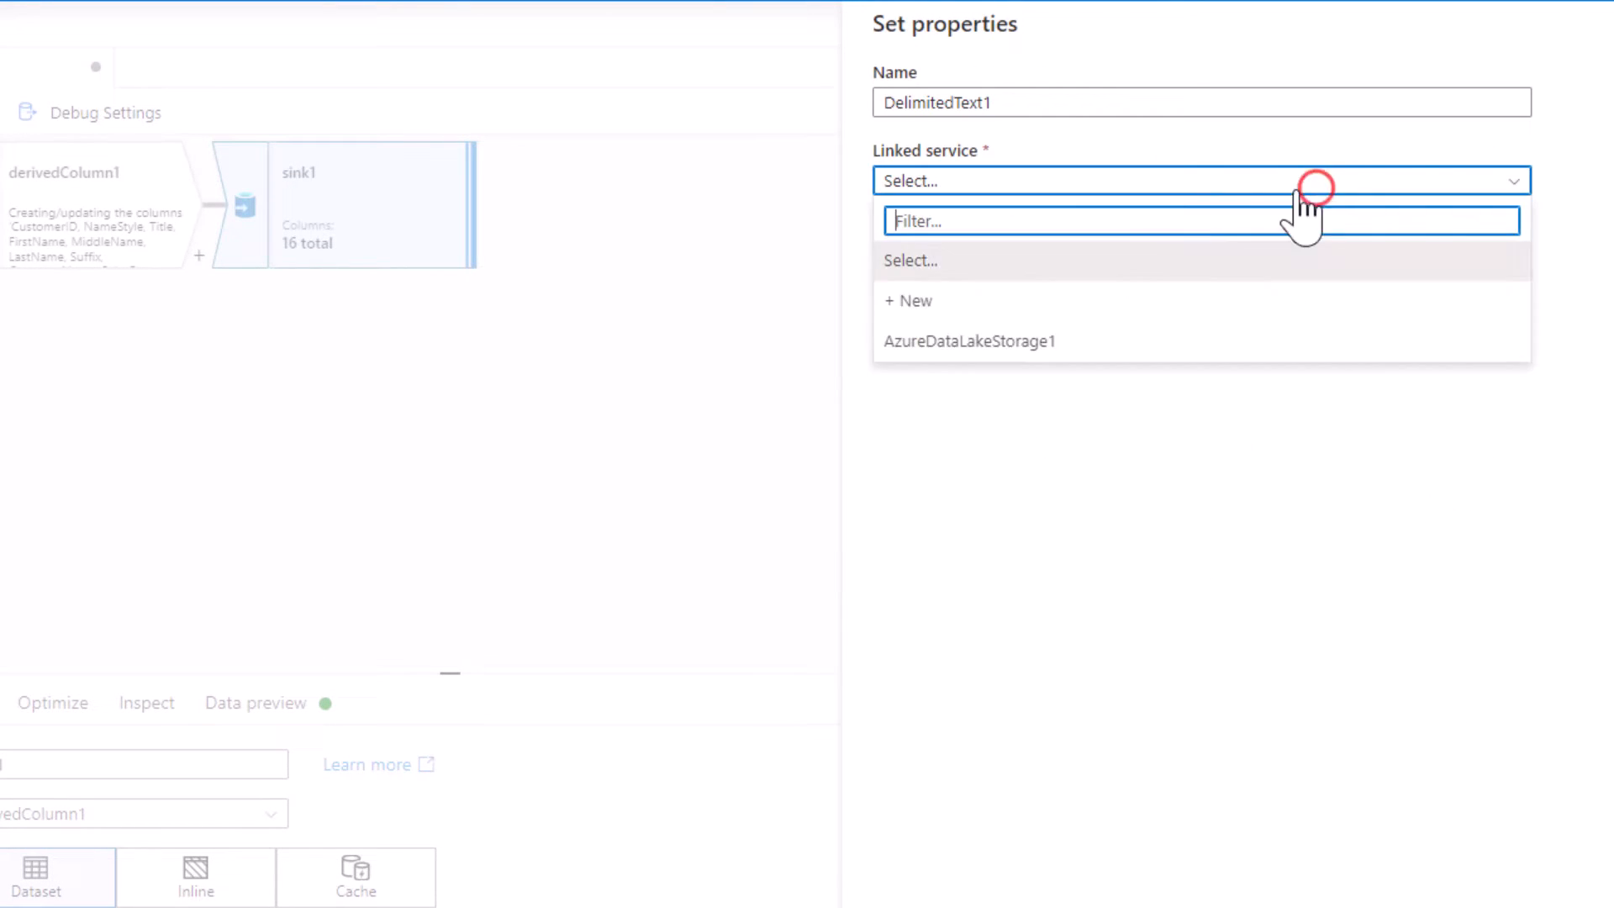
pyautogui.click(1012, 344)
pyautogui.click(1154, 304)
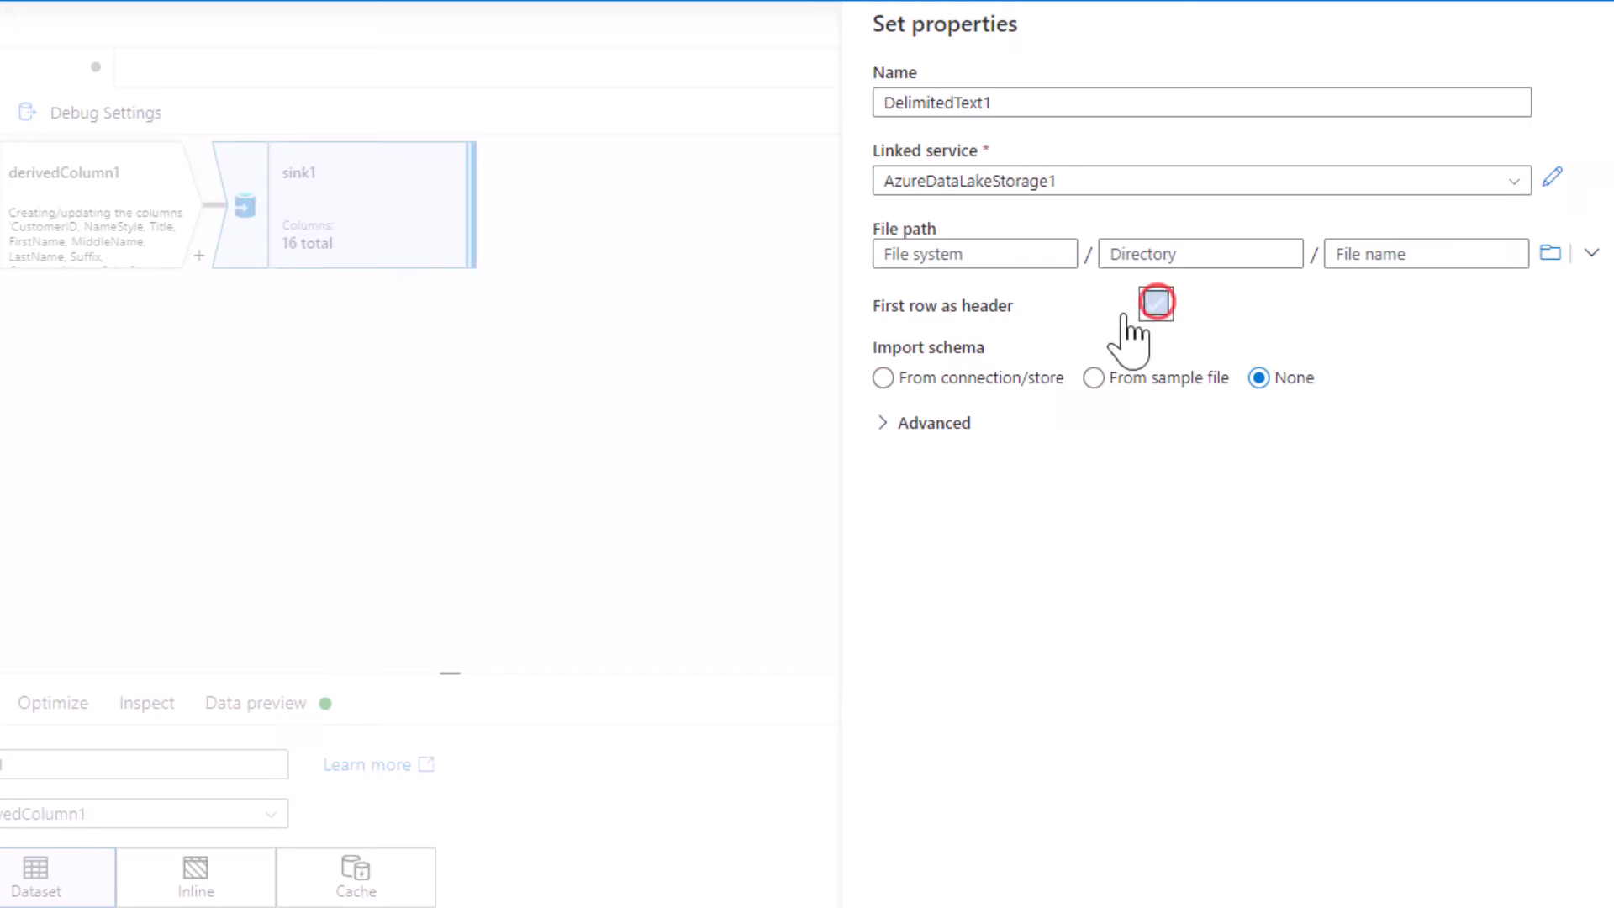
# Point the sink dataset's file path to the extract/customer folder and create the dataset
pyautogui.click(1550, 252)
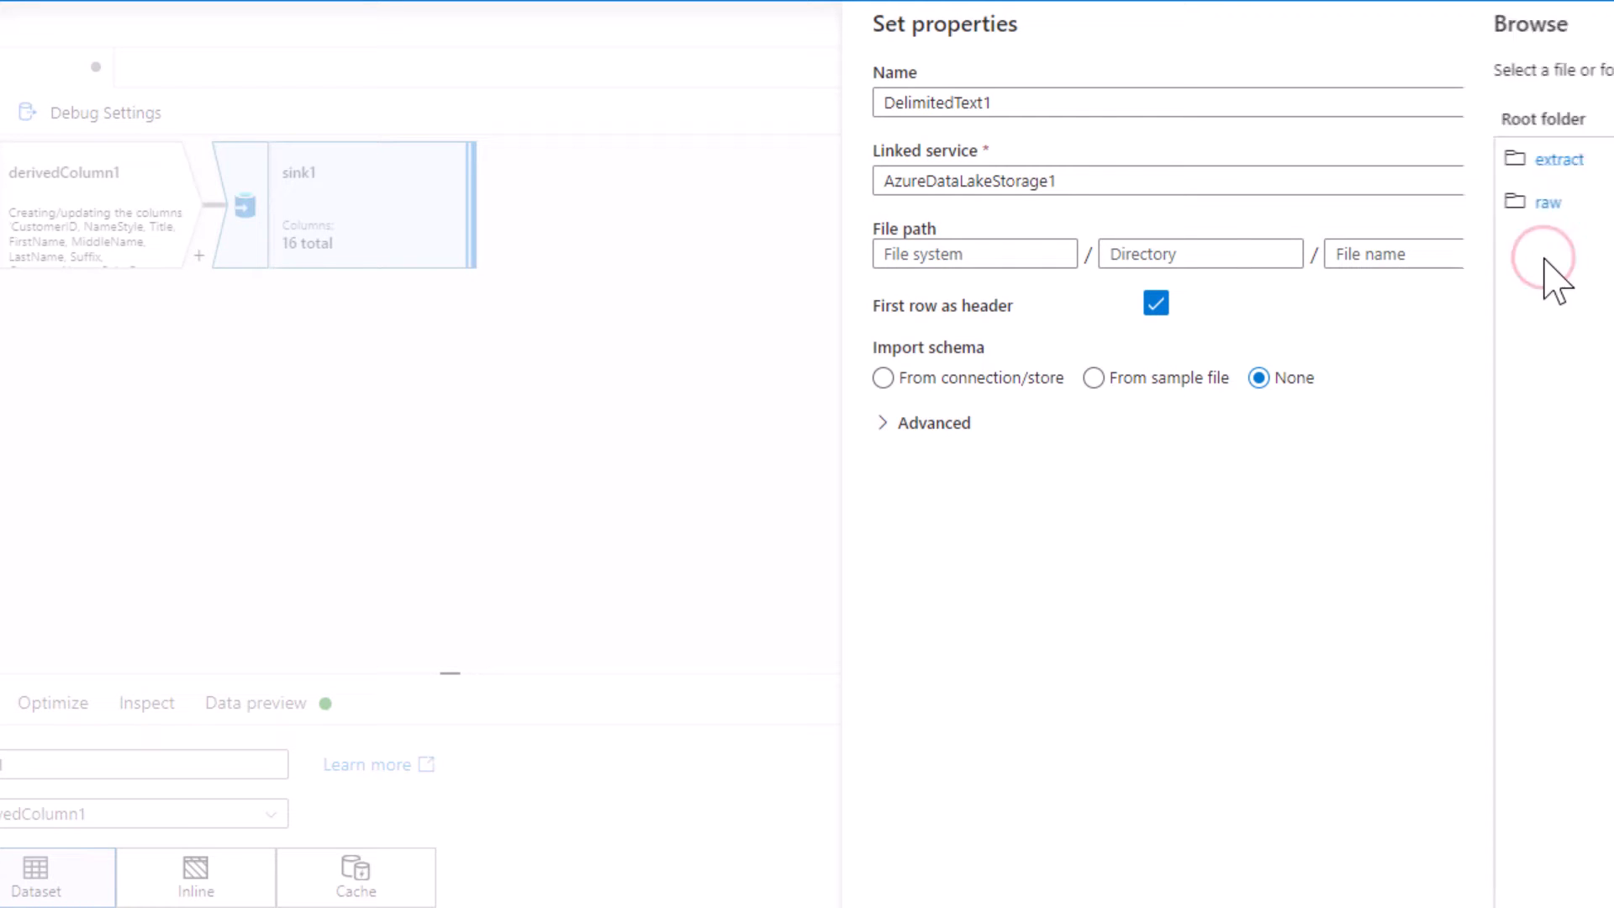
pyautogui.click(941, 166)
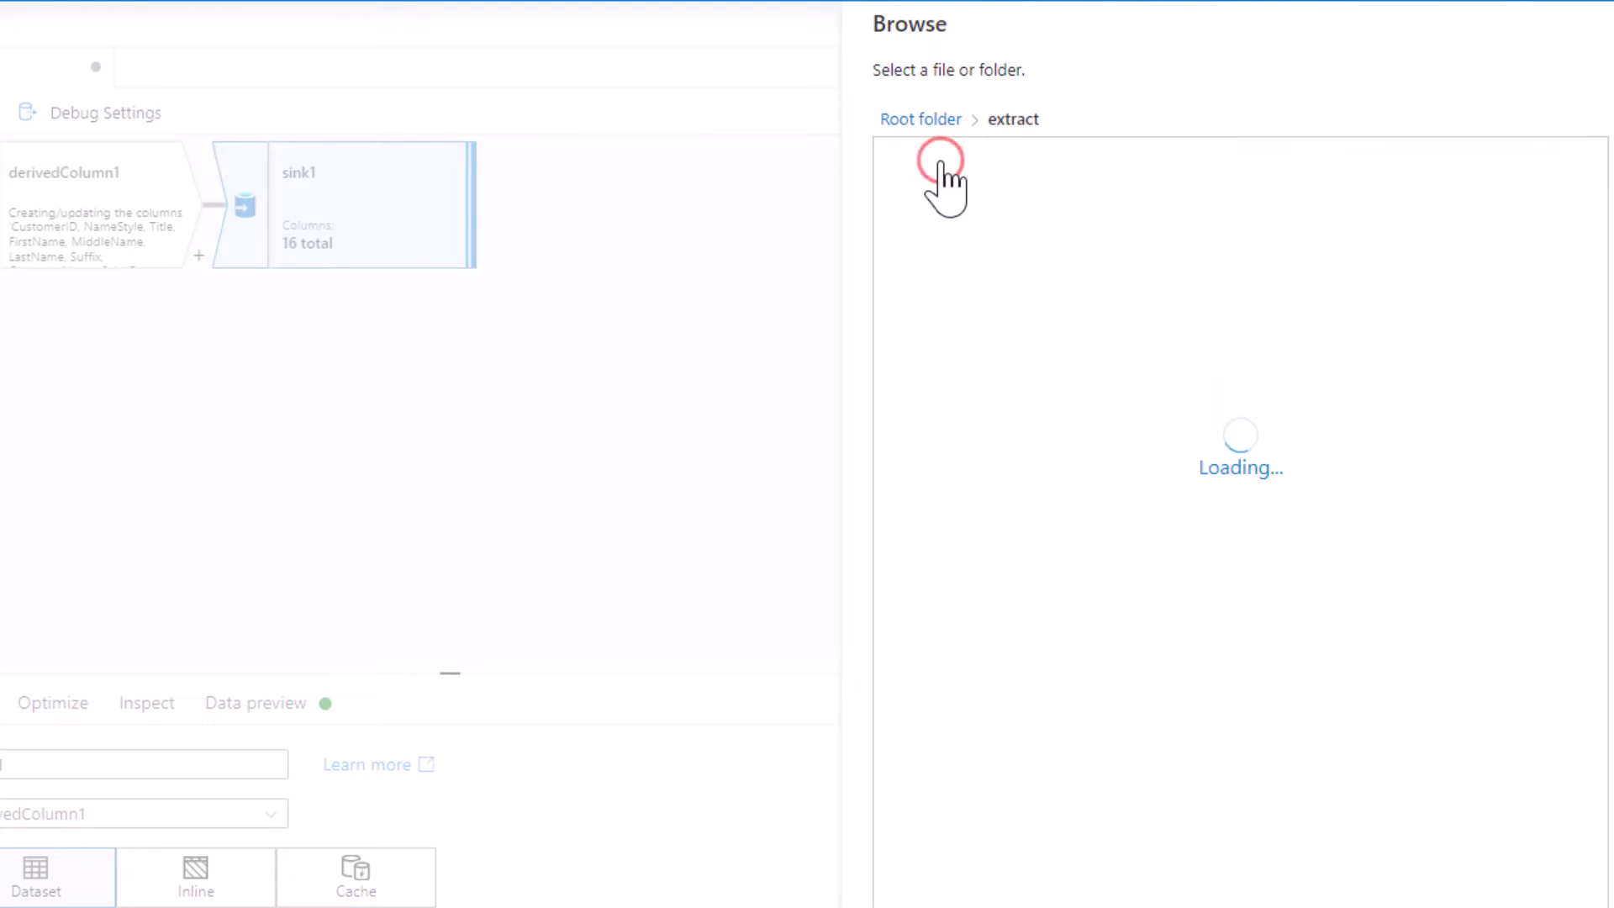
pyautogui.click(942, 172)
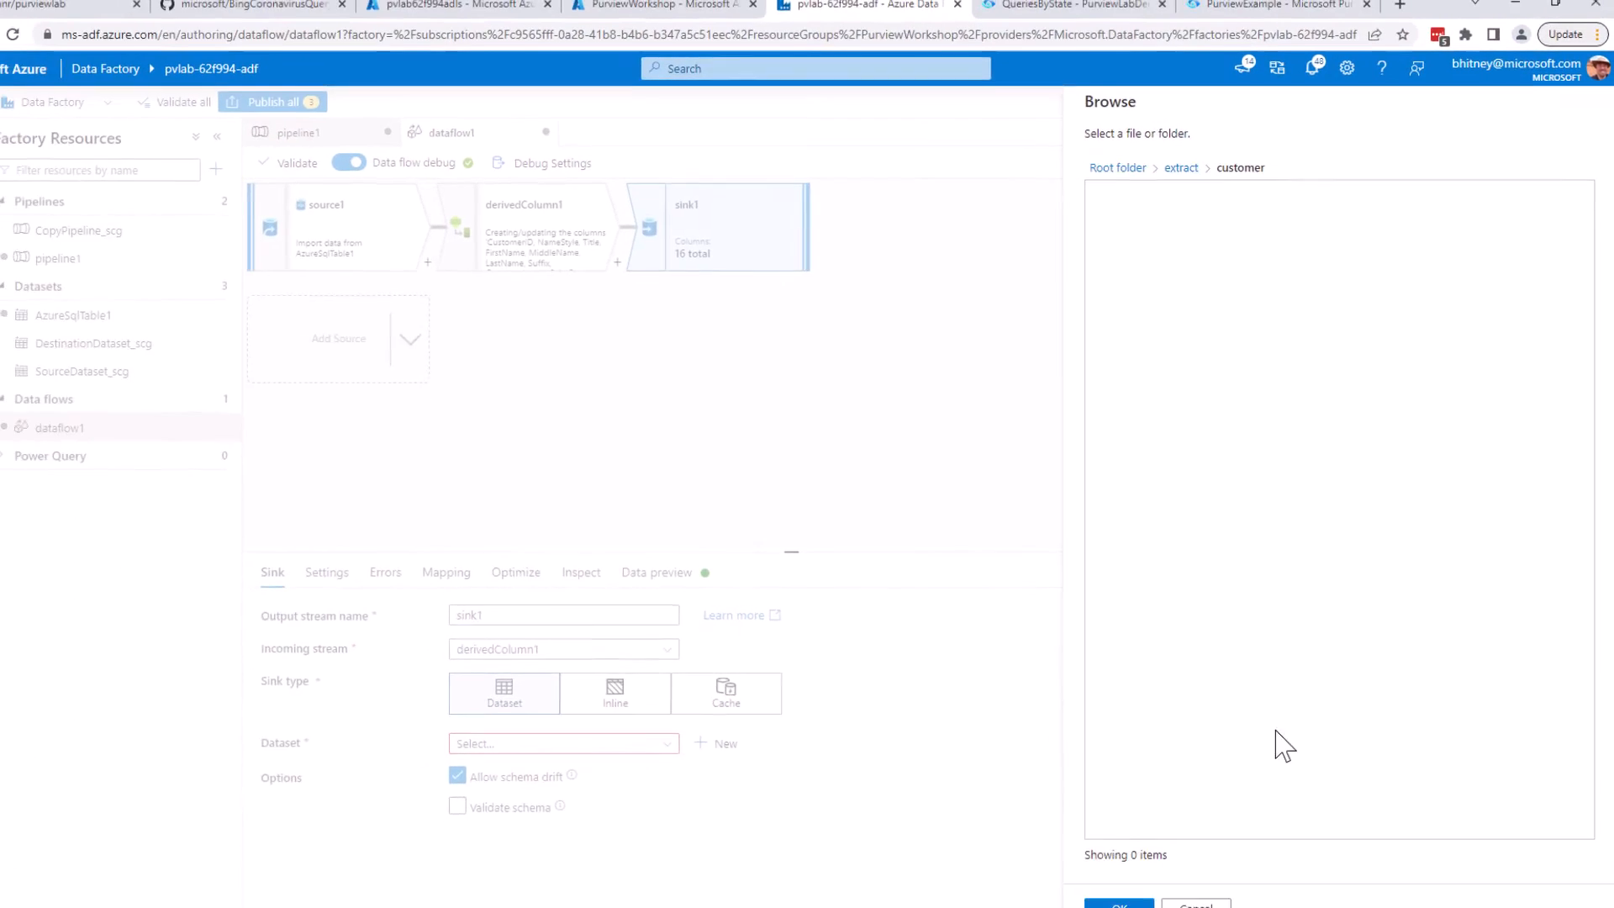
pyautogui.click(1125, 903)
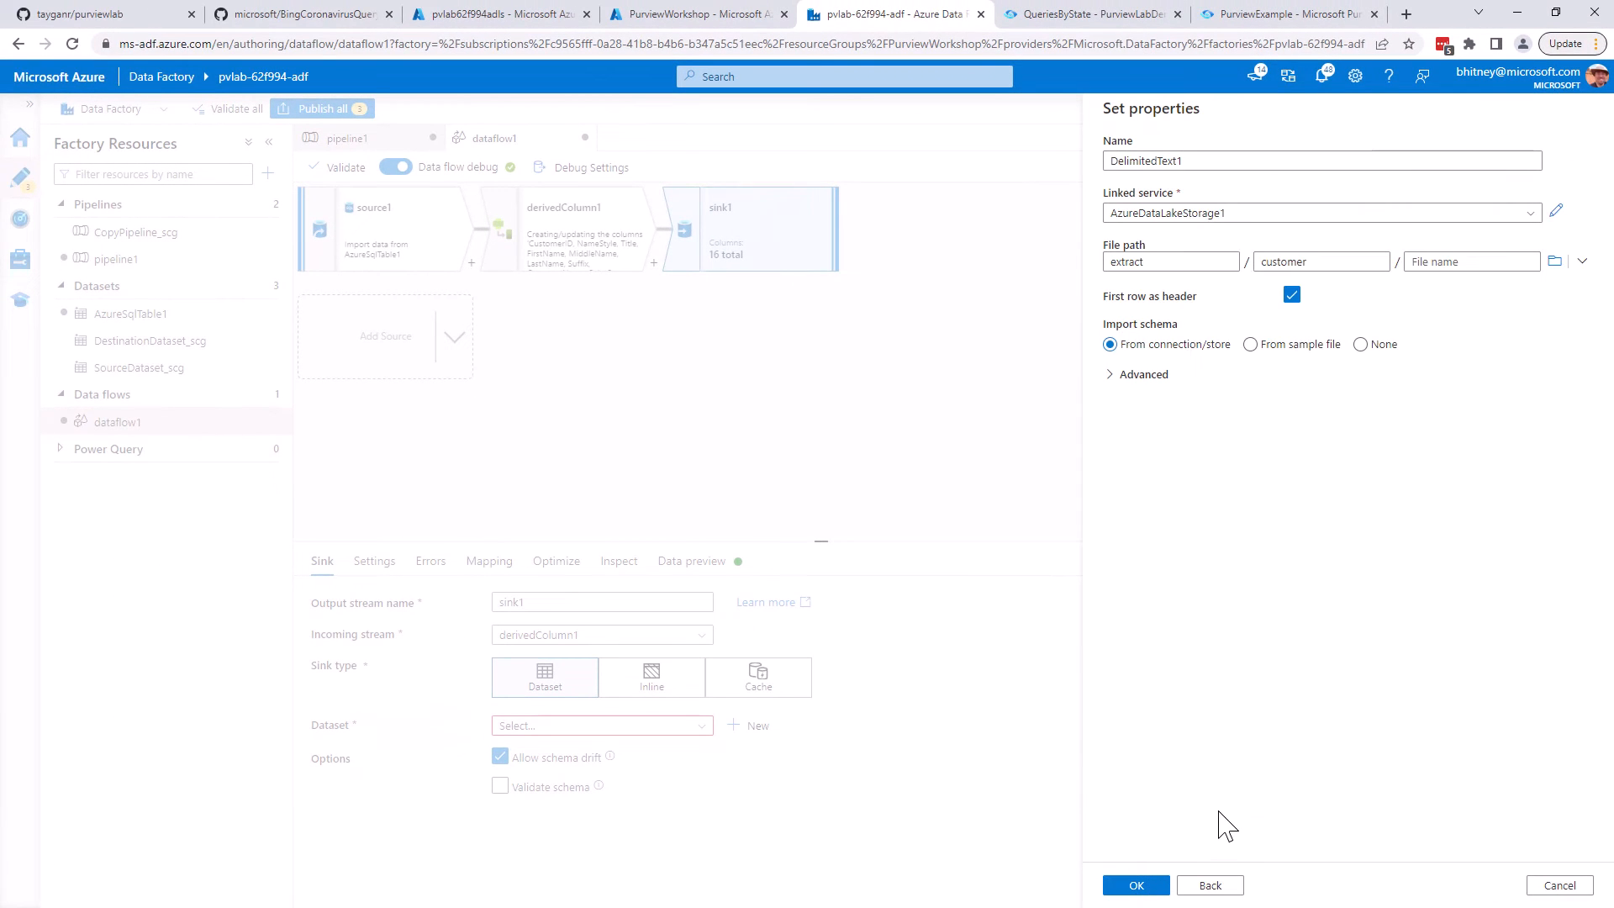
pyautogui.click(1153, 886)
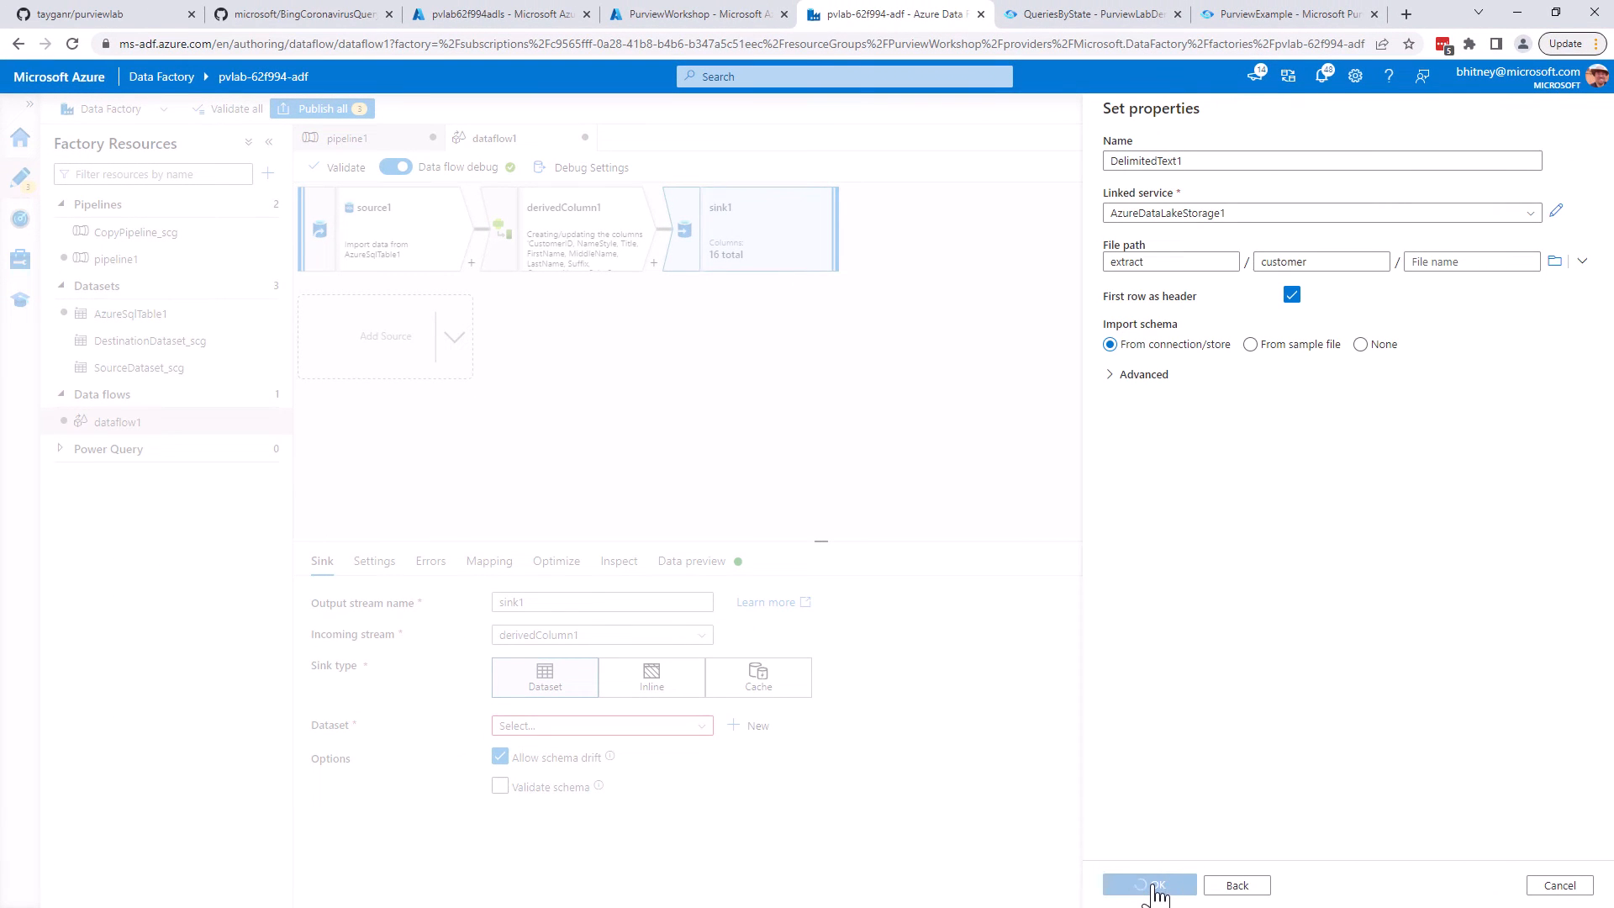
# Set the sink's file name option to Pattern with the pattern CustomerExtract-[n].csv
pyautogui.click(392, 564)
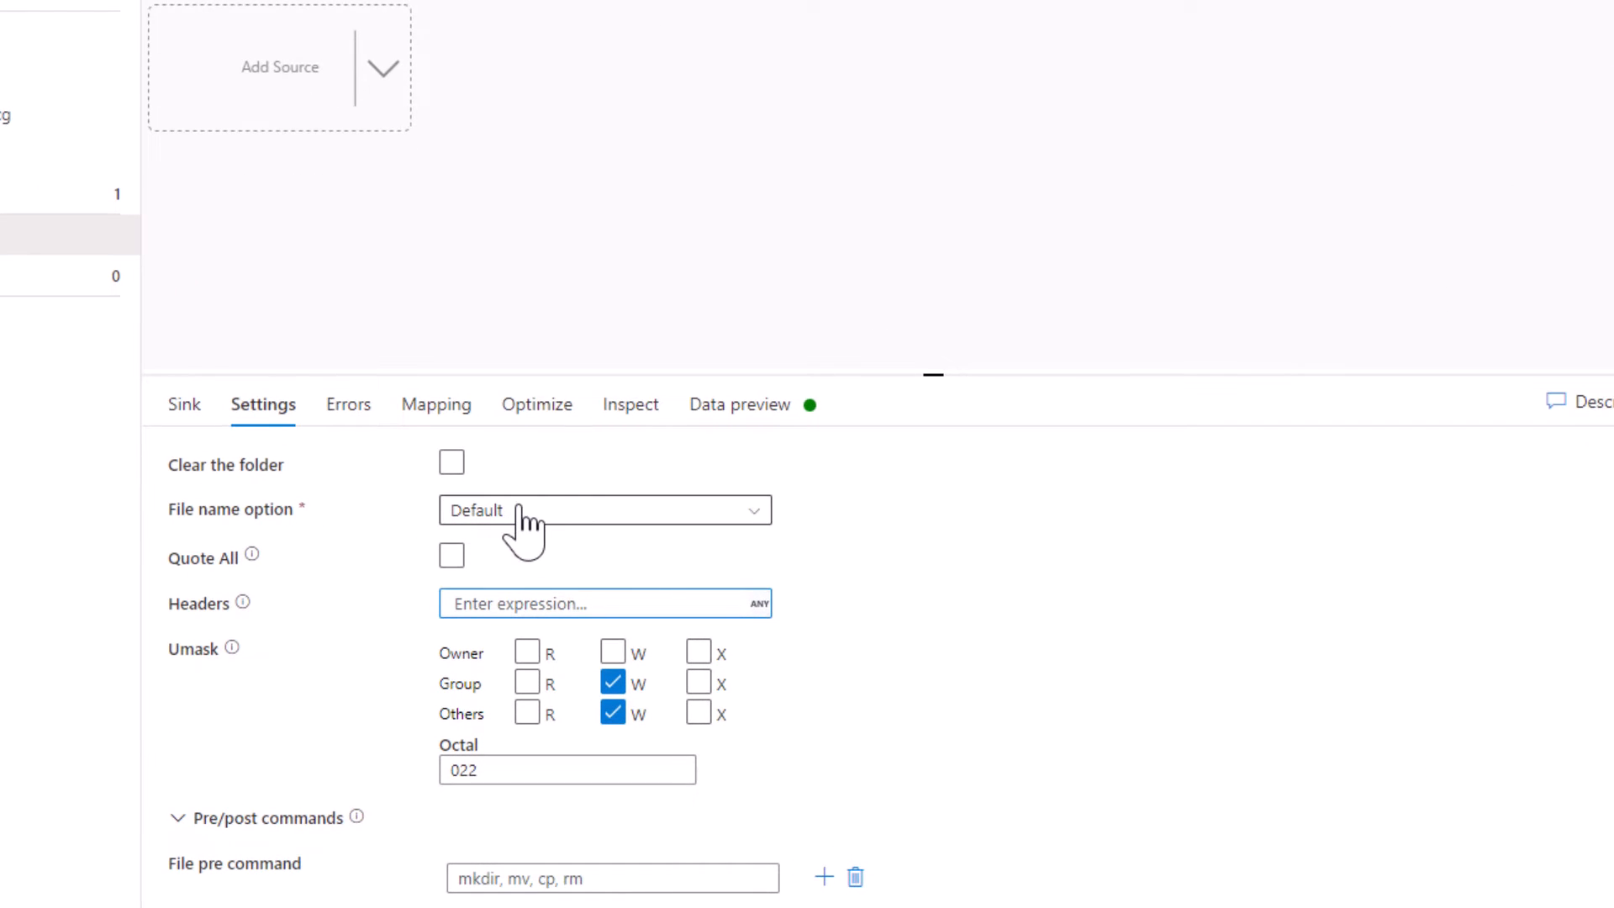
pyautogui.click(518, 514)
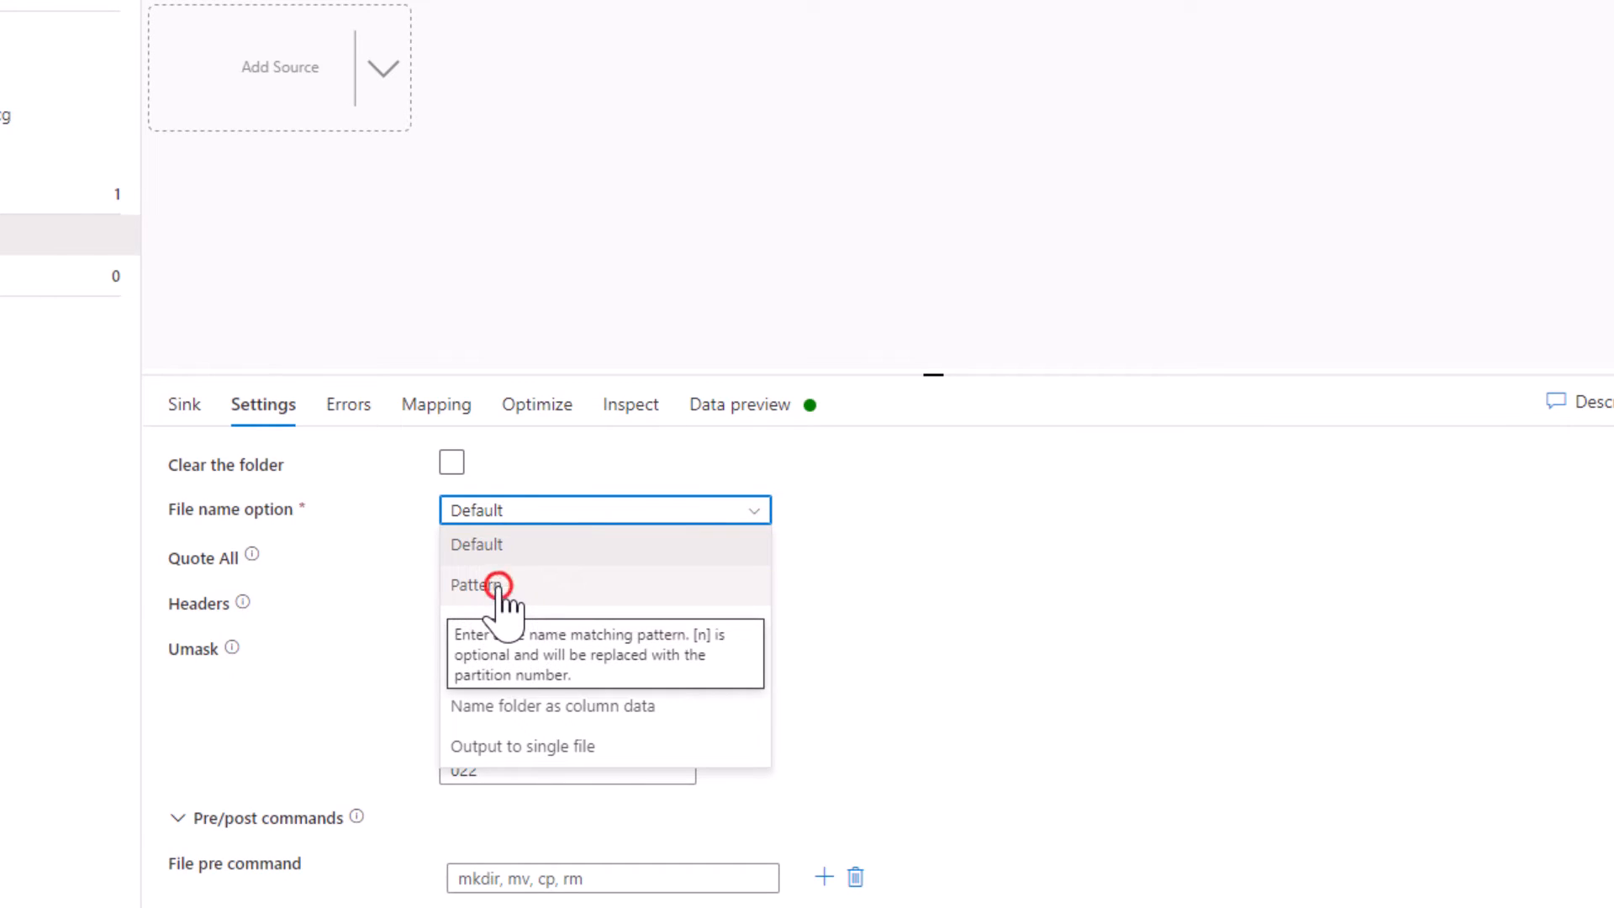
pyautogui.click(501, 586)
pyautogui.click(507, 559)
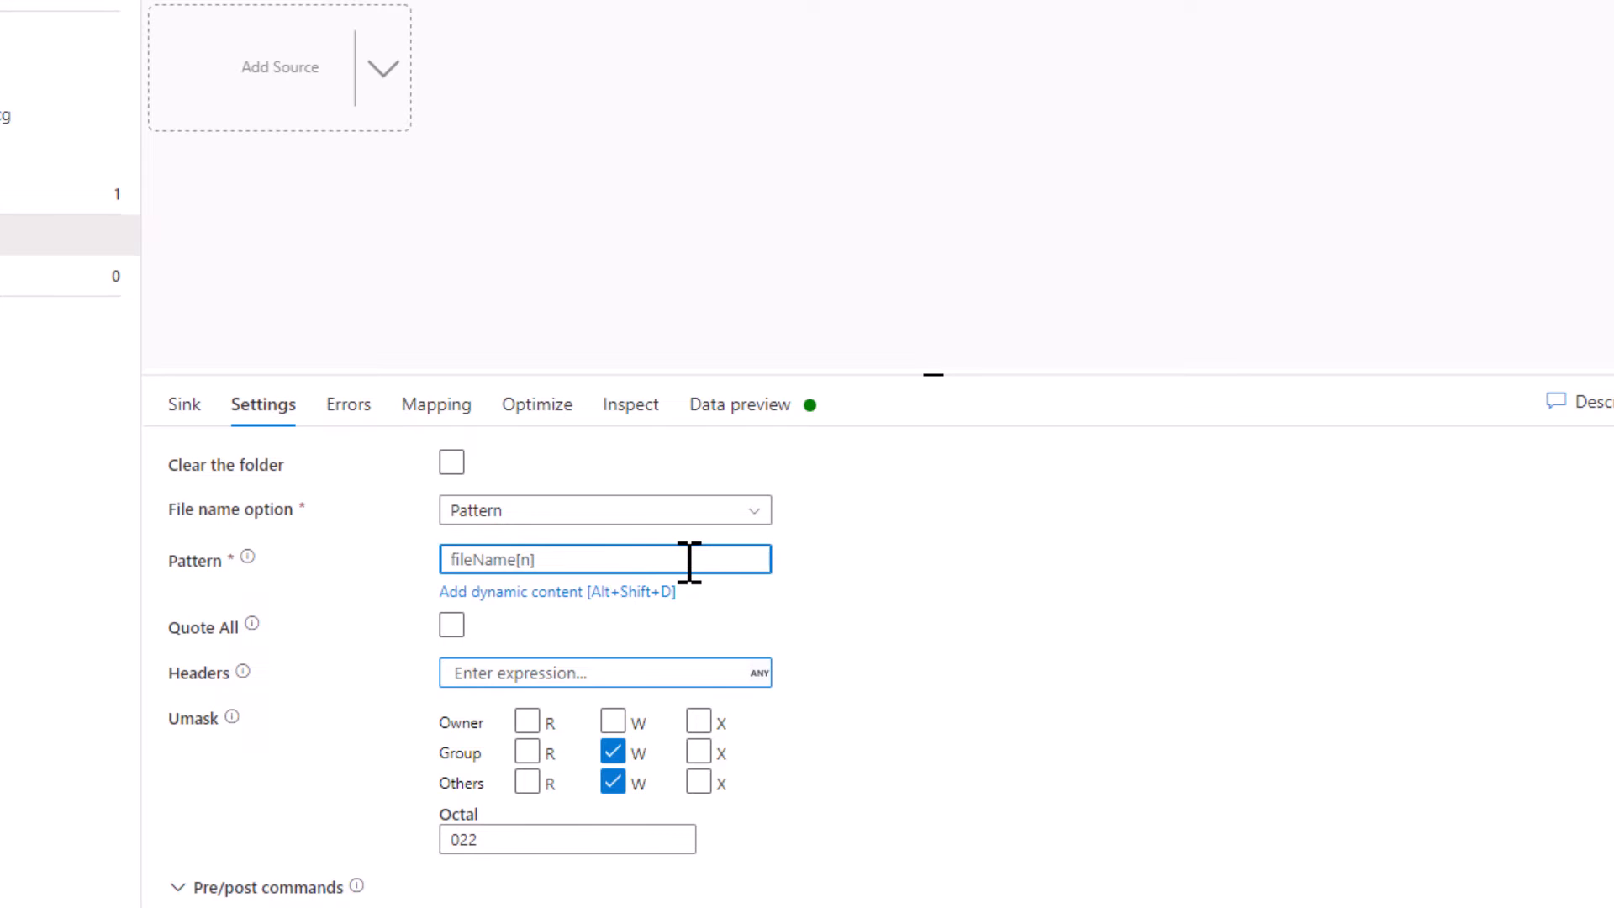
pyautogui.write('CustomerExtract-[n].csv')
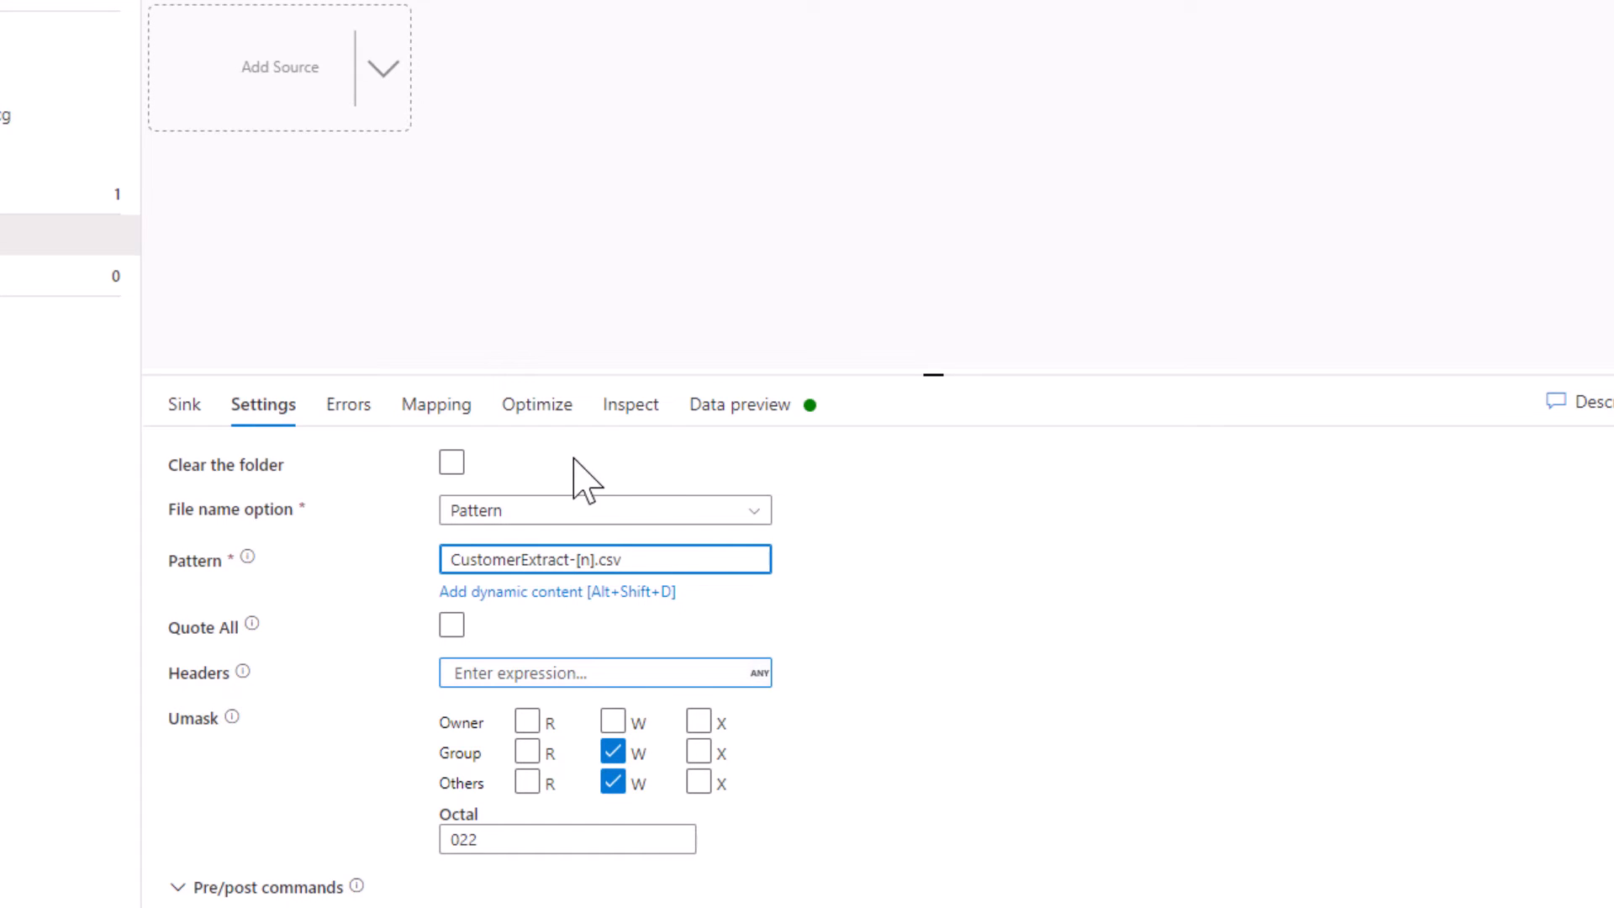
# Partition the sink's output by Key, using LastNameGroup as the unique value per partition
pyautogui.click(563, 409)
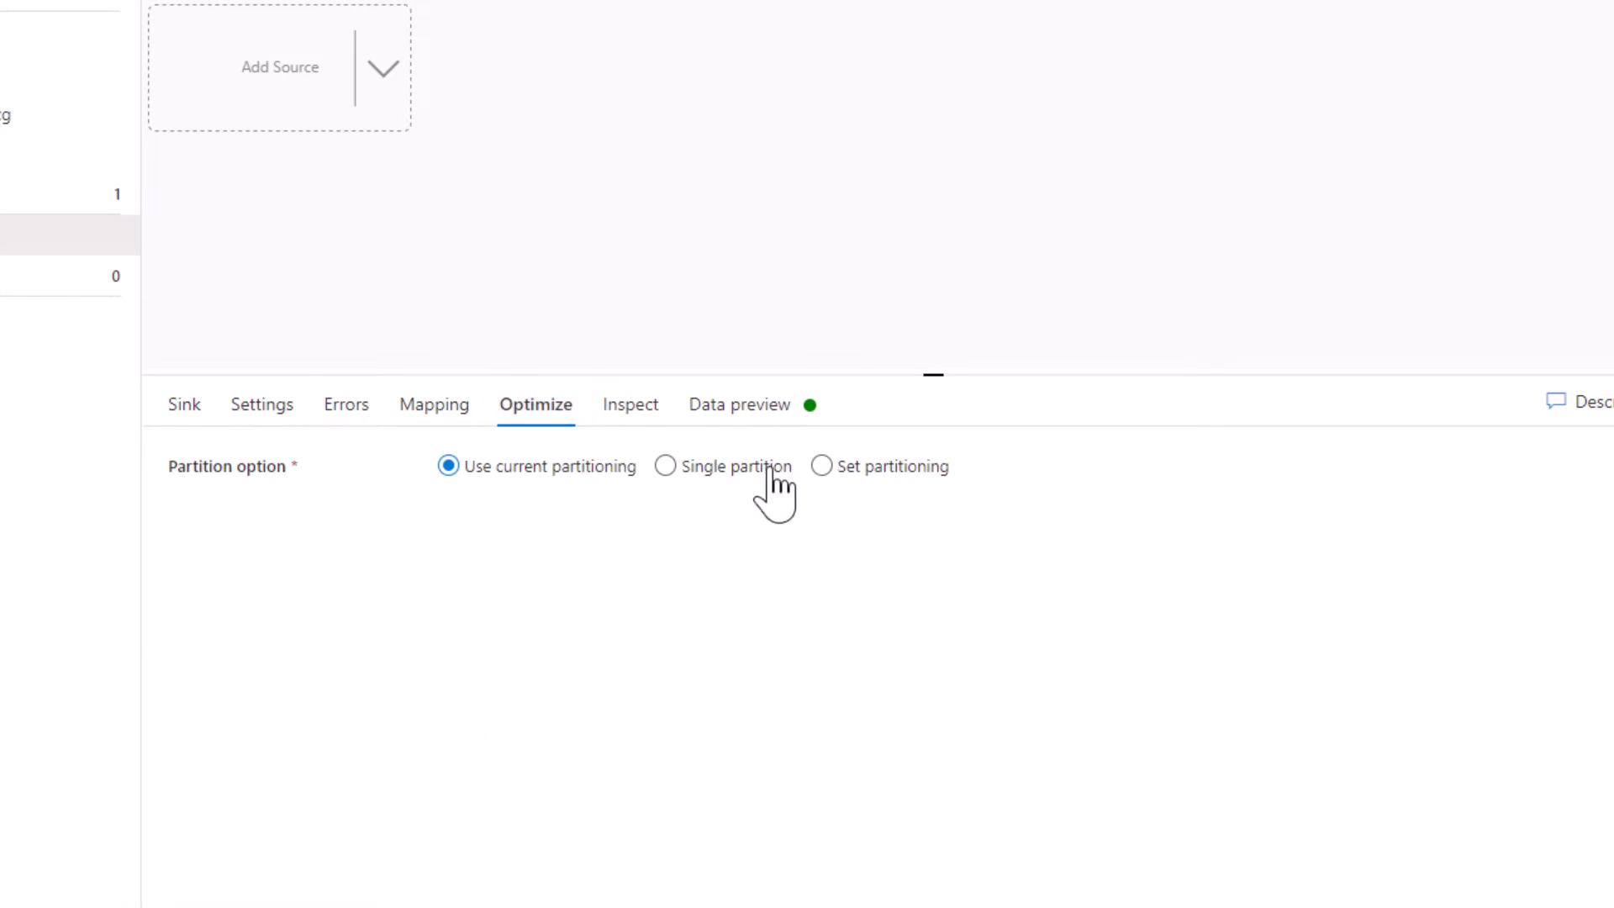
pyautogui.click(872, 468)
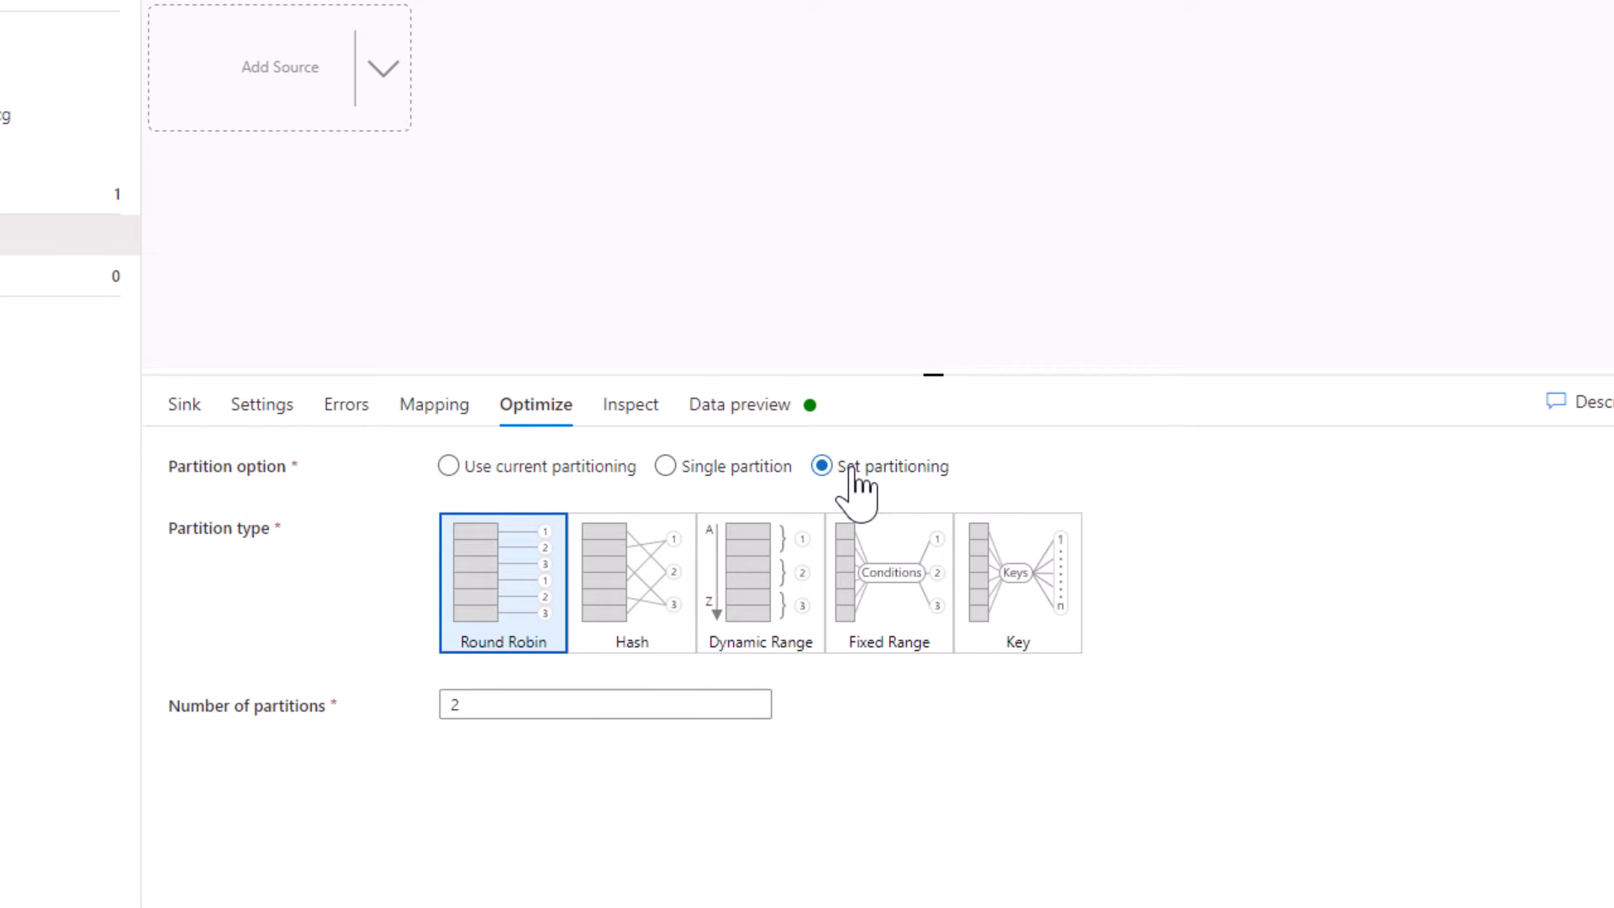
pyautogui.click(1050, 626)
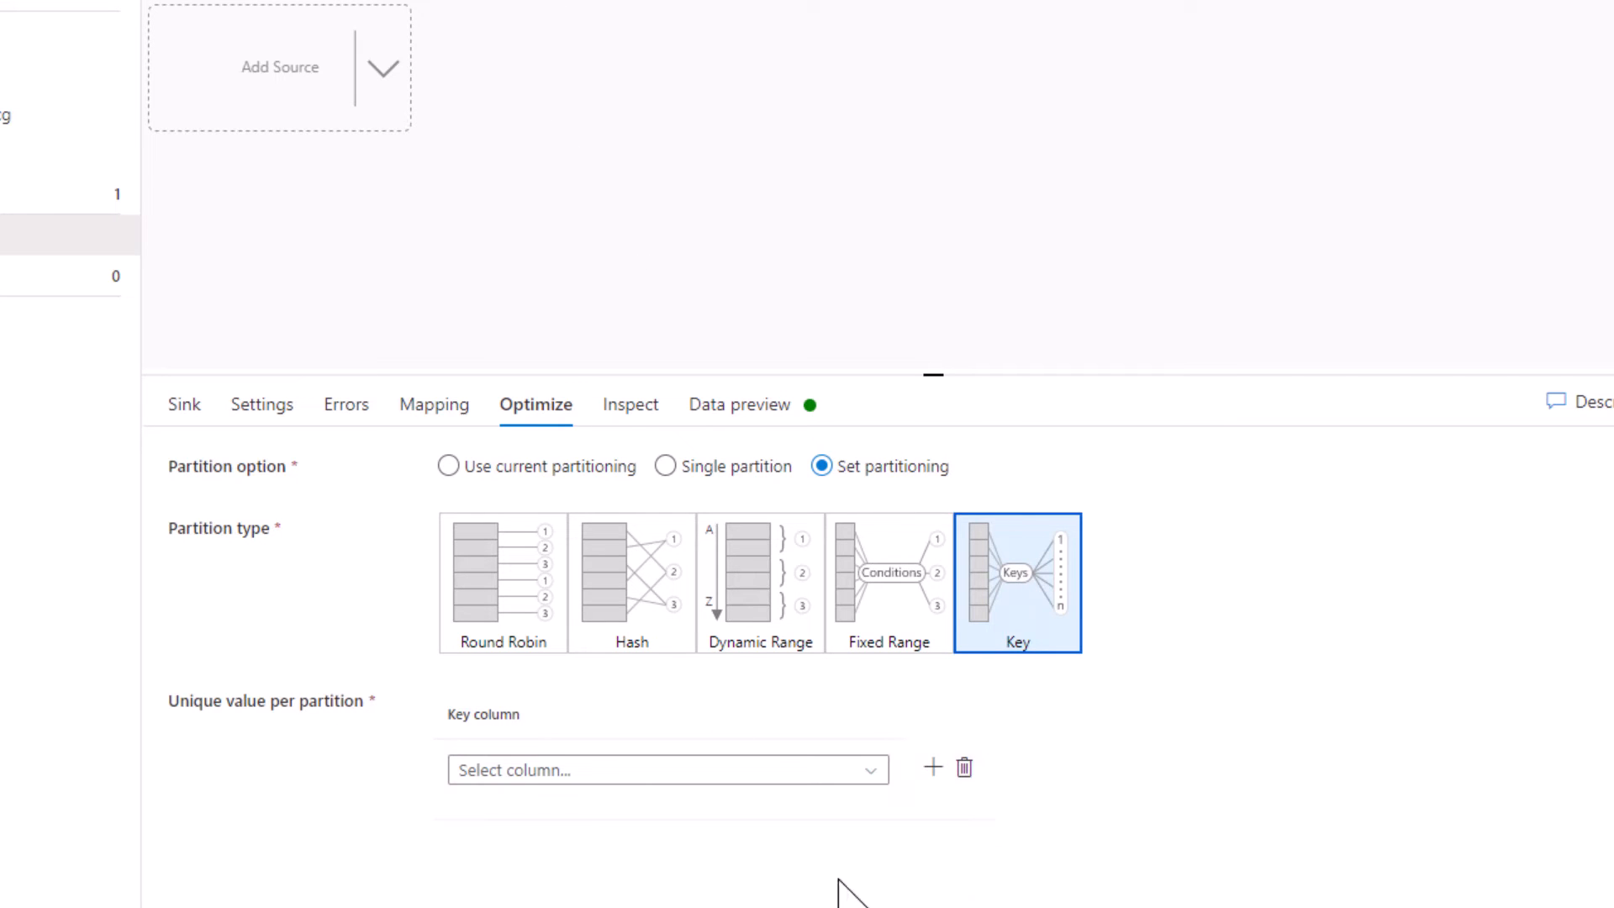
pyautogui.click(865, 770)
pyautogui.scroll(-5, 512, 874)
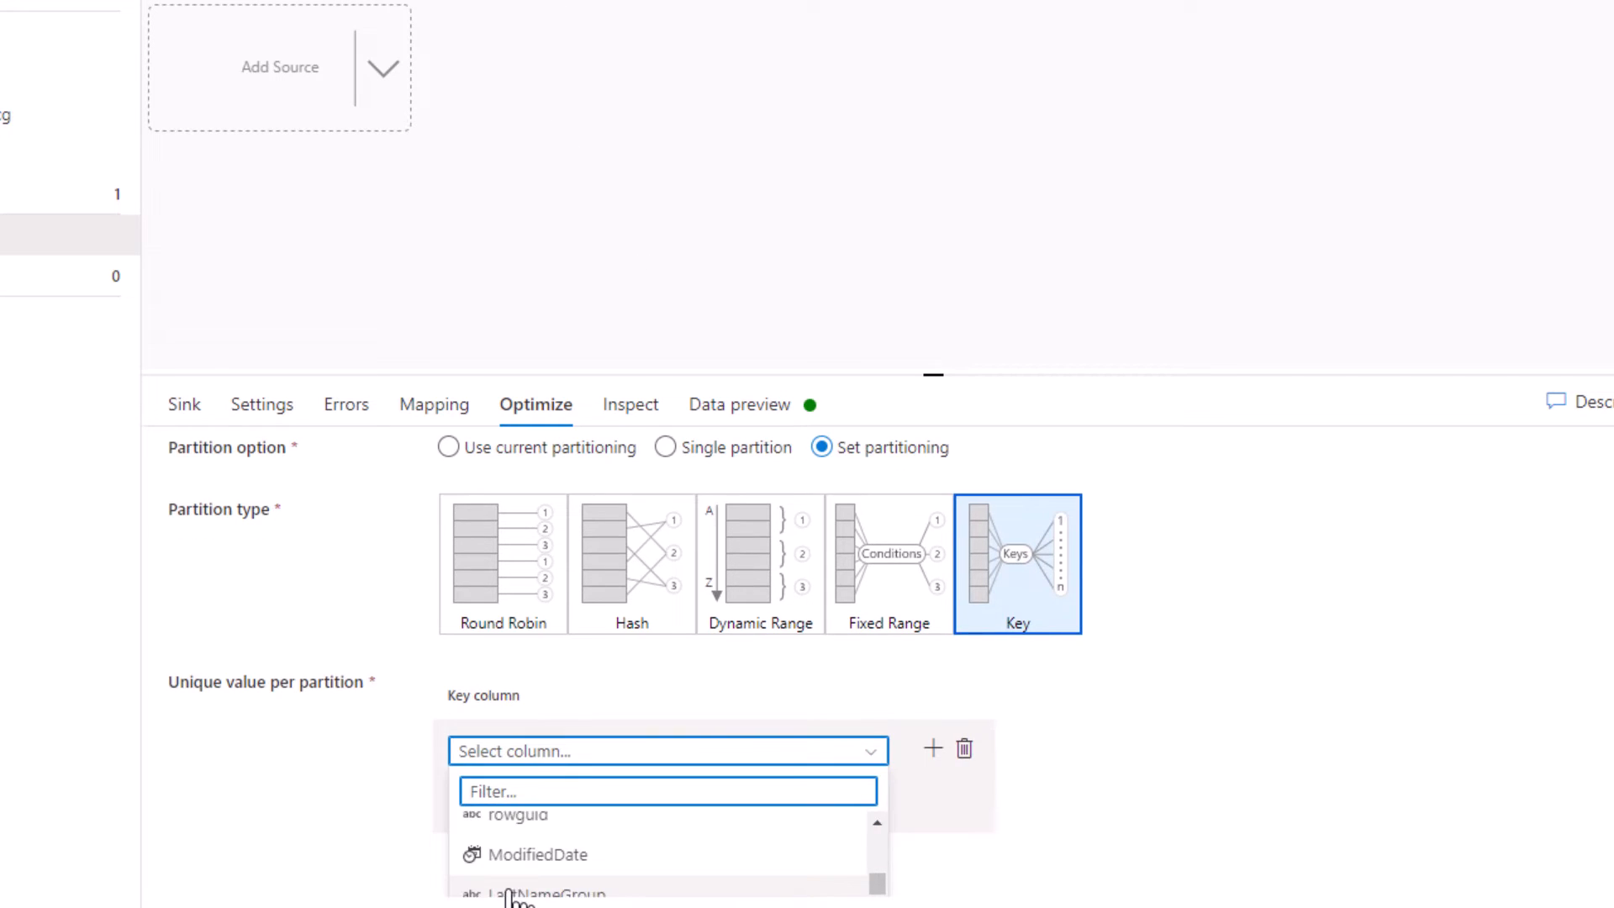
pyautogui.click(540, 891)
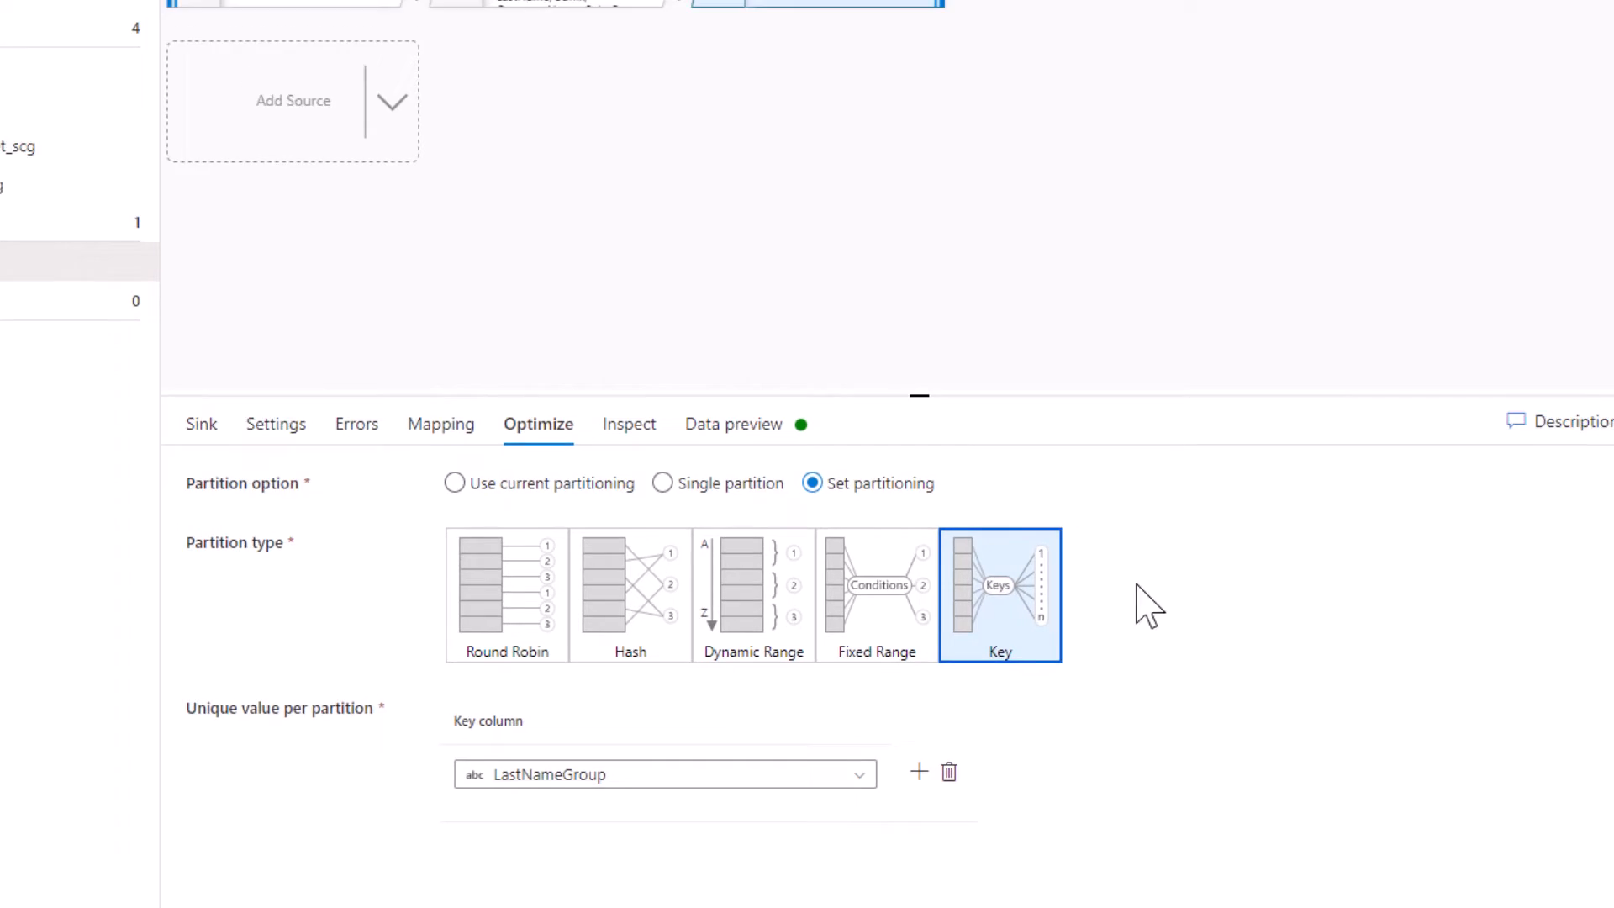
# Run pipeline1 in debug mode and refresh its output to follow the status of Data flow1
pyautogui.click(385, 140)
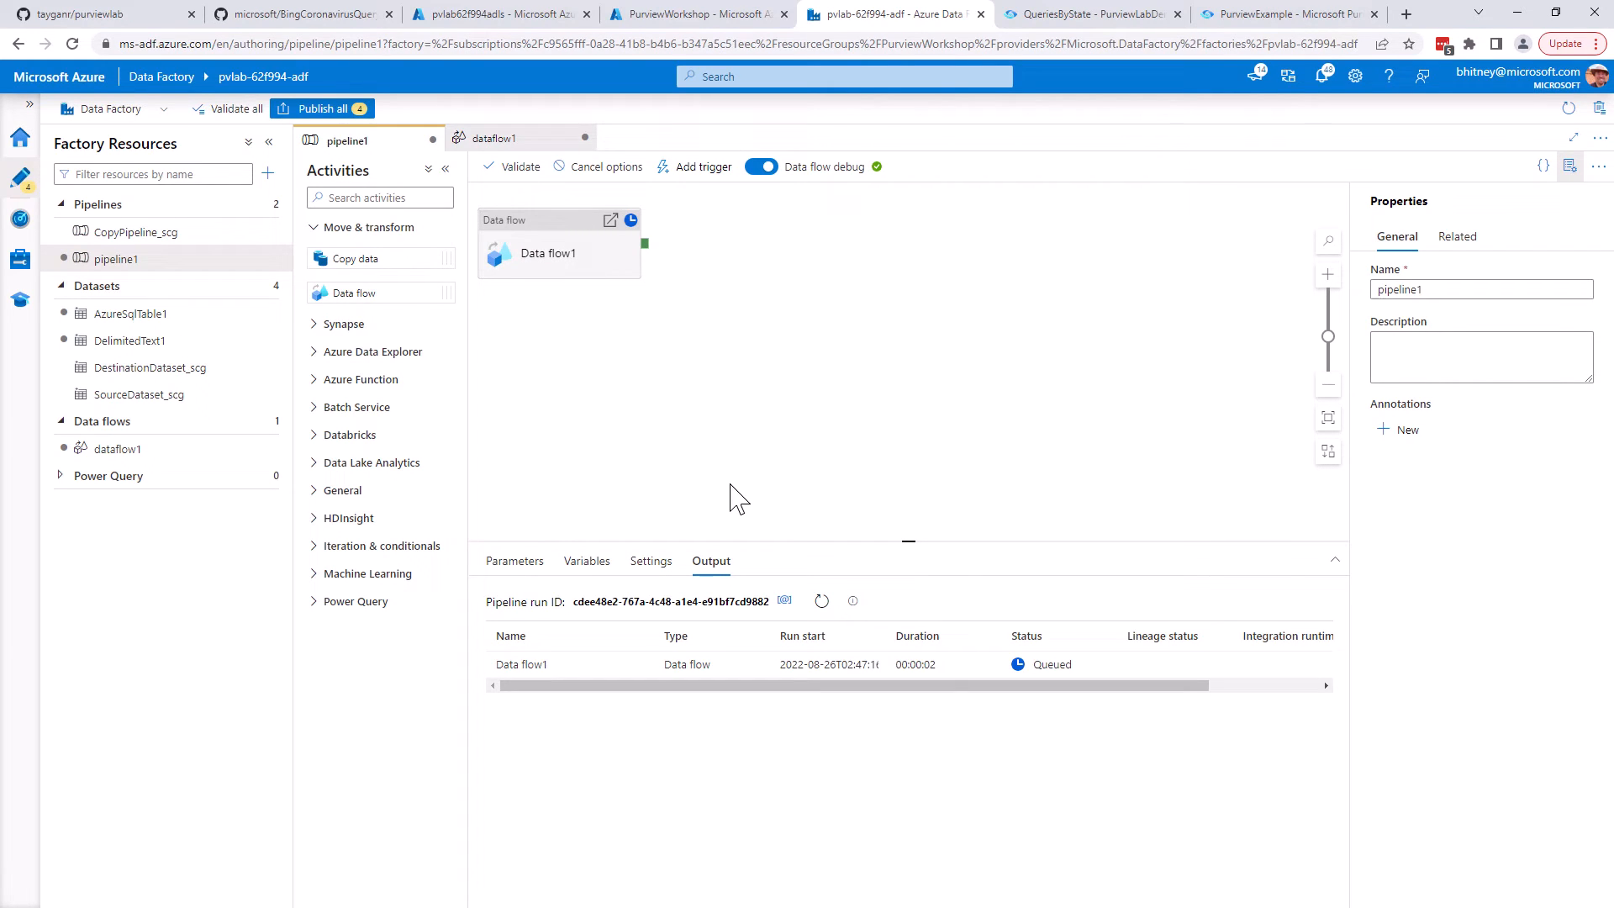
pyautogui.click(821, 601)
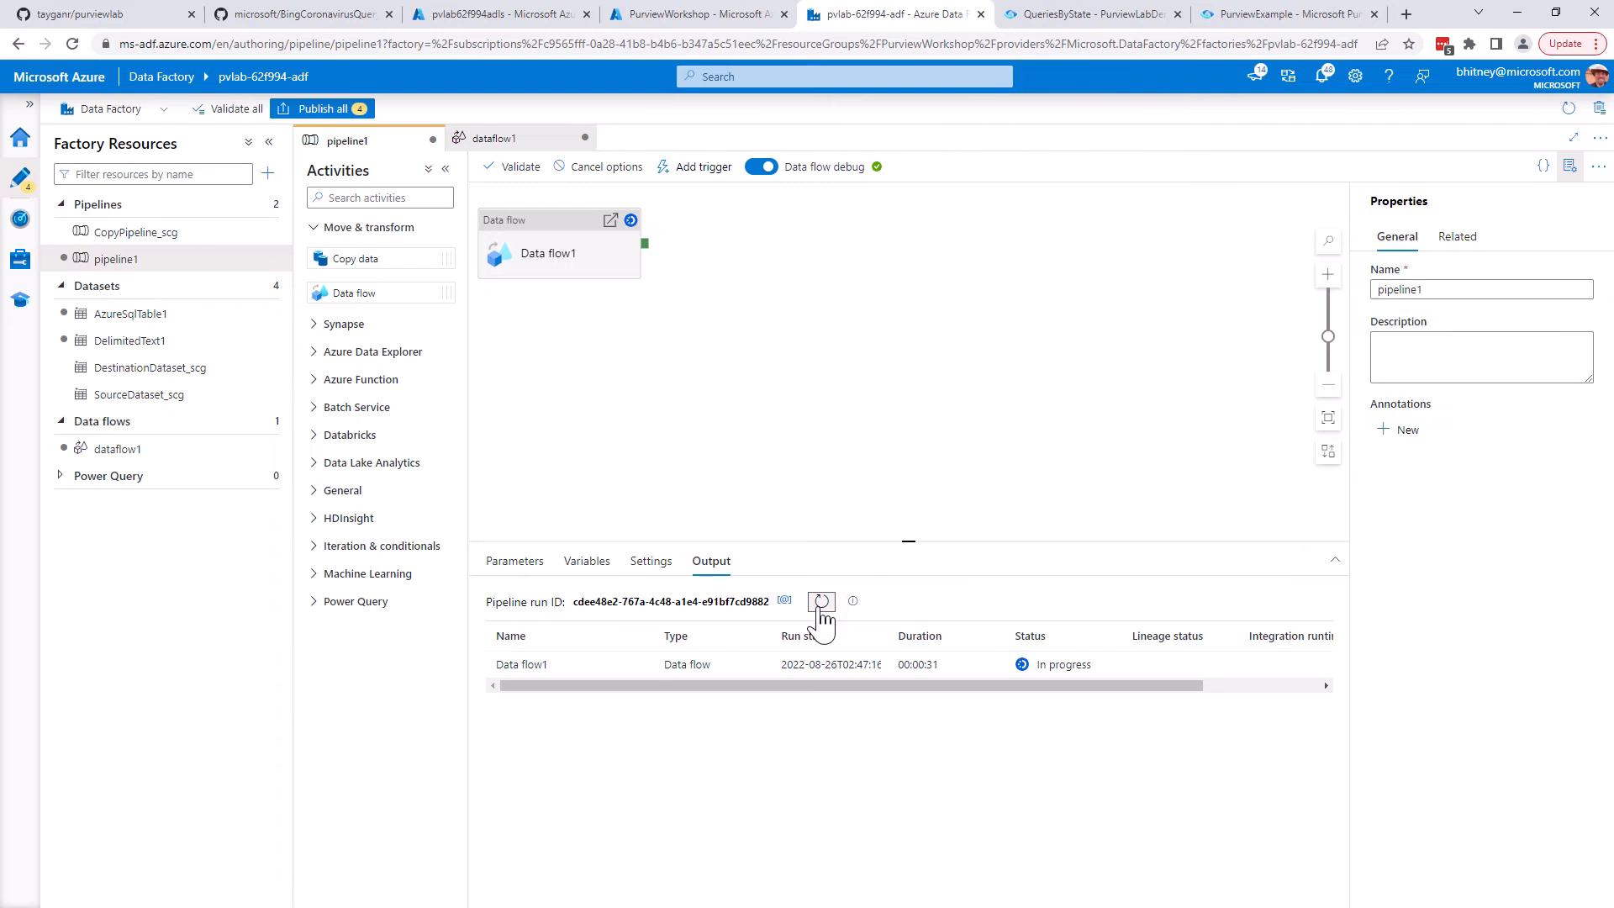
pyautogui.click(821, 602)
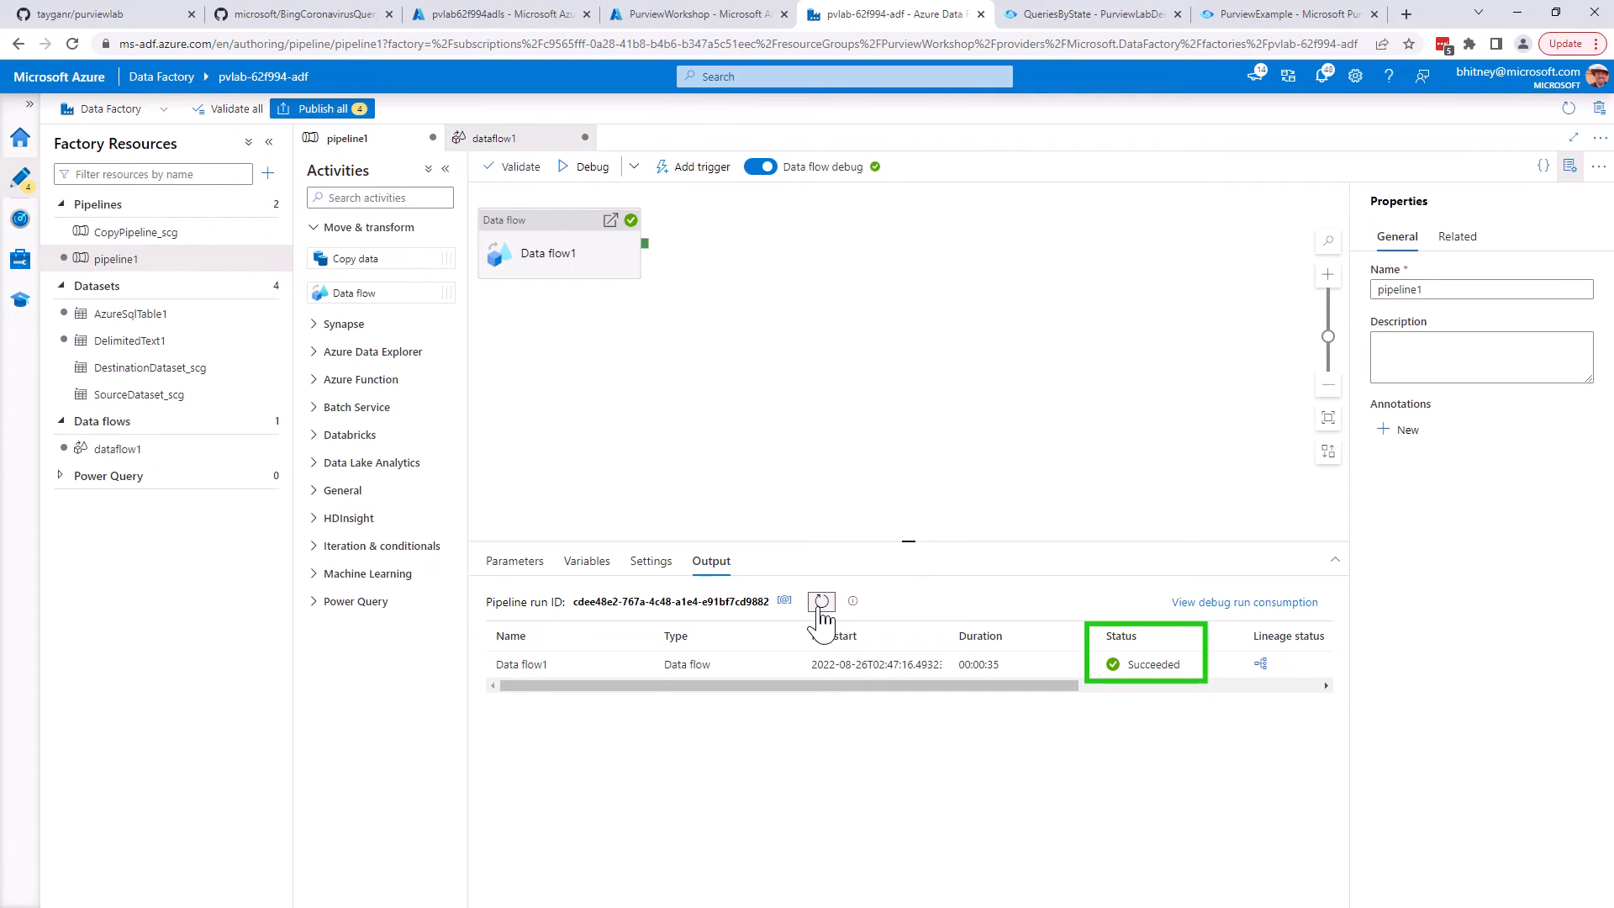
# Switch to the pvlab62f994adls storage browser, refresh the extract/customer folder and look inside its LastNameGroup=B folder
pyautogui.click(495, 14)
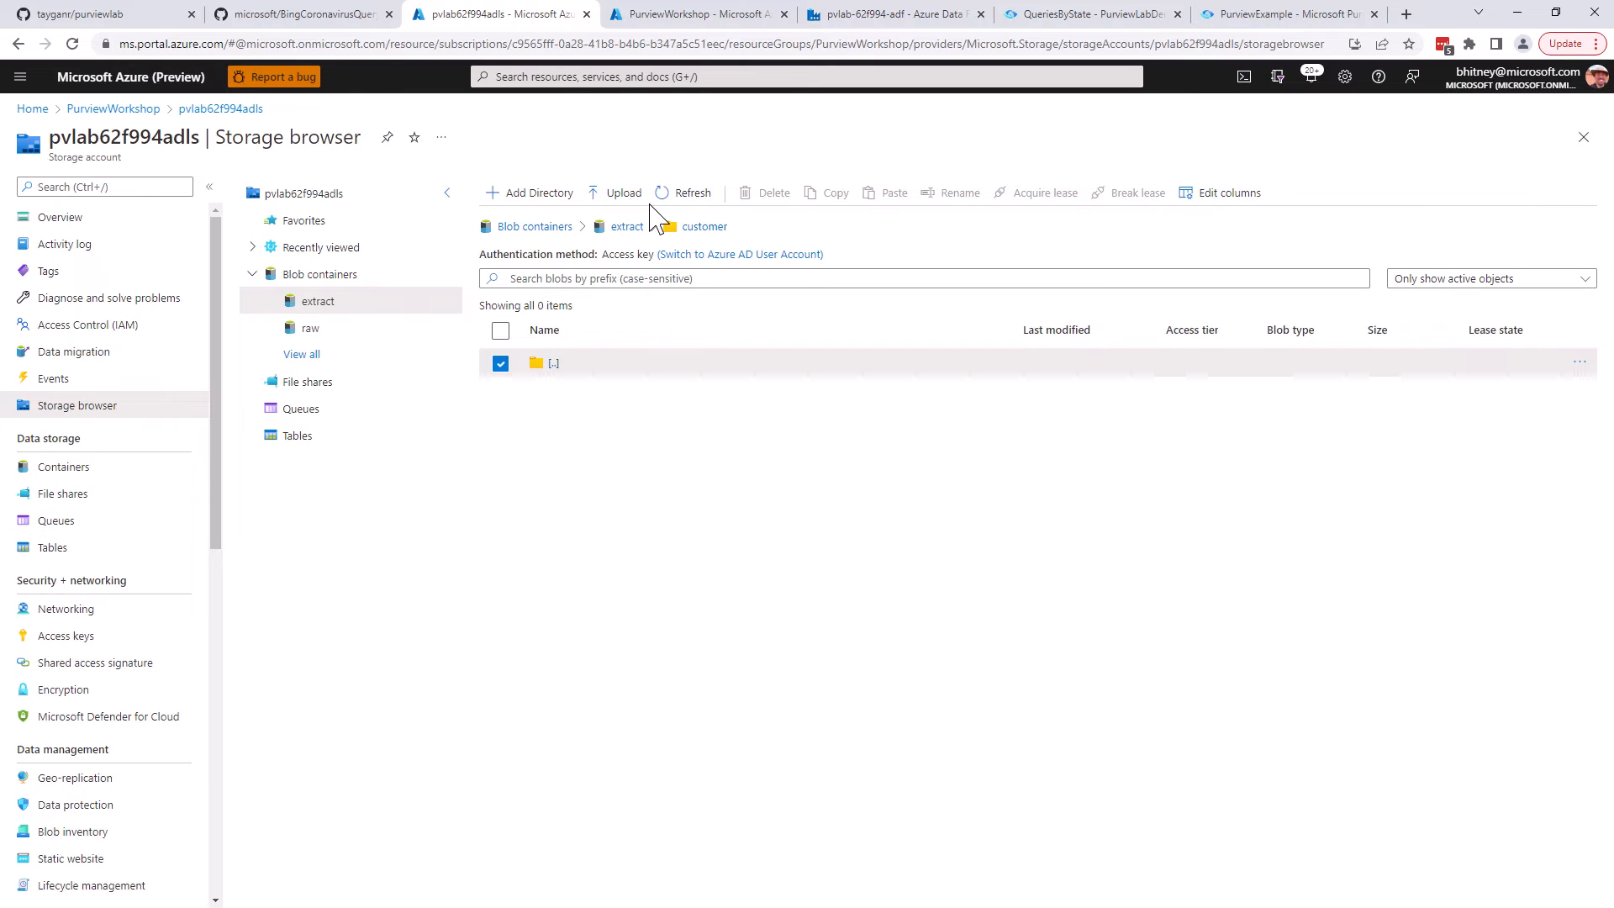
pyautogui.click(680, 197)
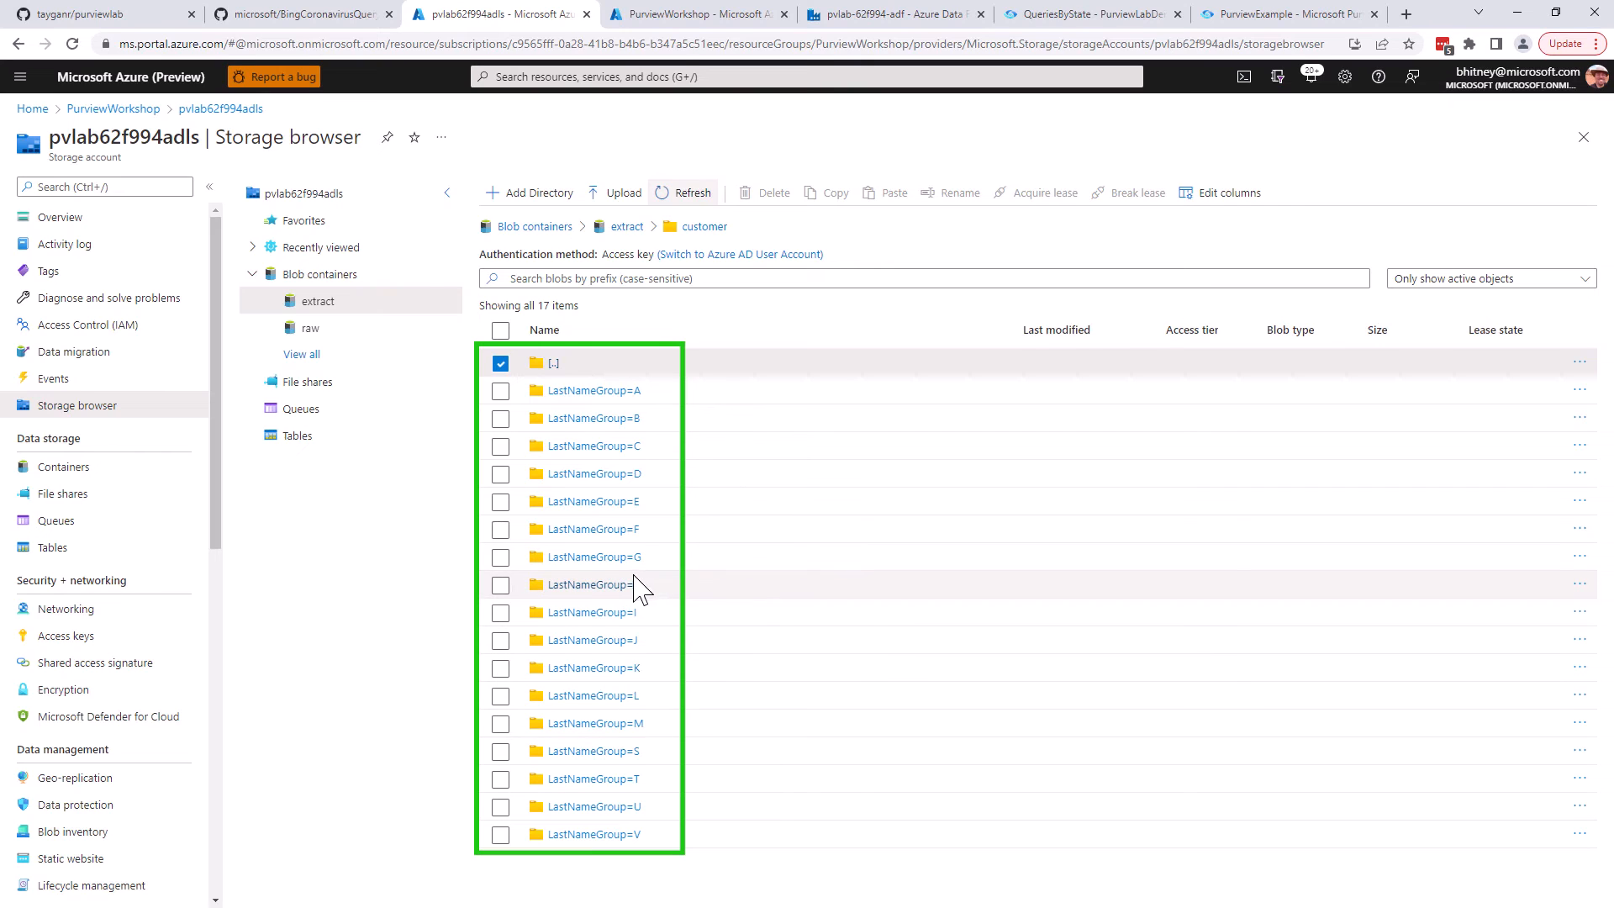
pyautogui.click(621, 420)
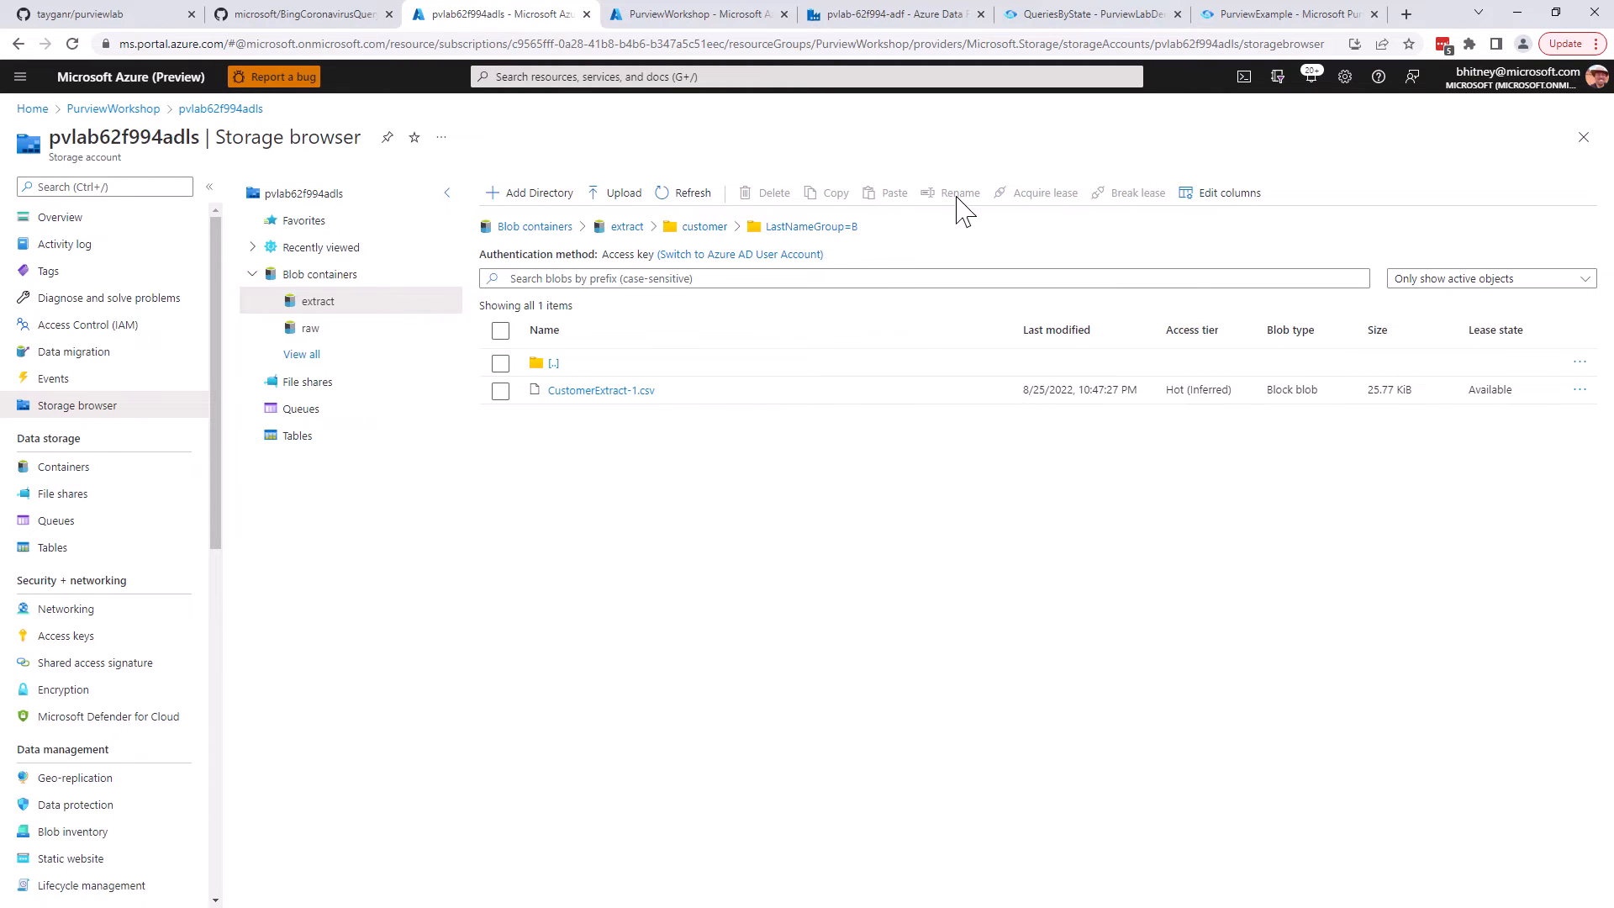
# Switch to Microsoft Purview and start a new scan of AzureDataLakeStorage scoped to the extract container, excluding raw
pyautogui.click(1101, 17)
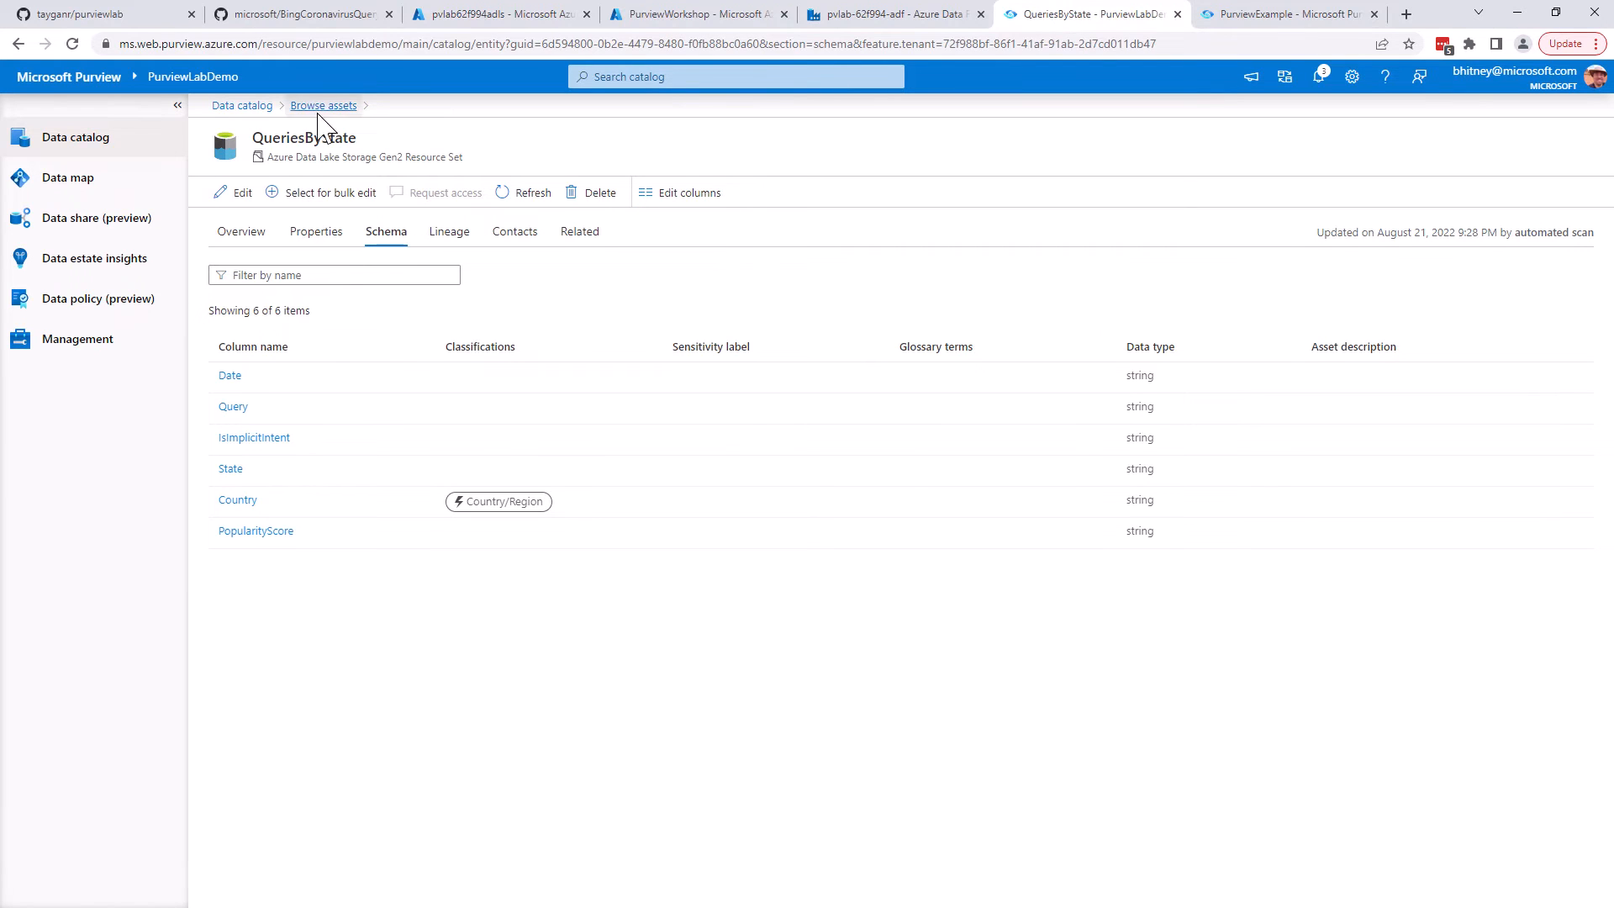
pyautogui.click(75, 188)
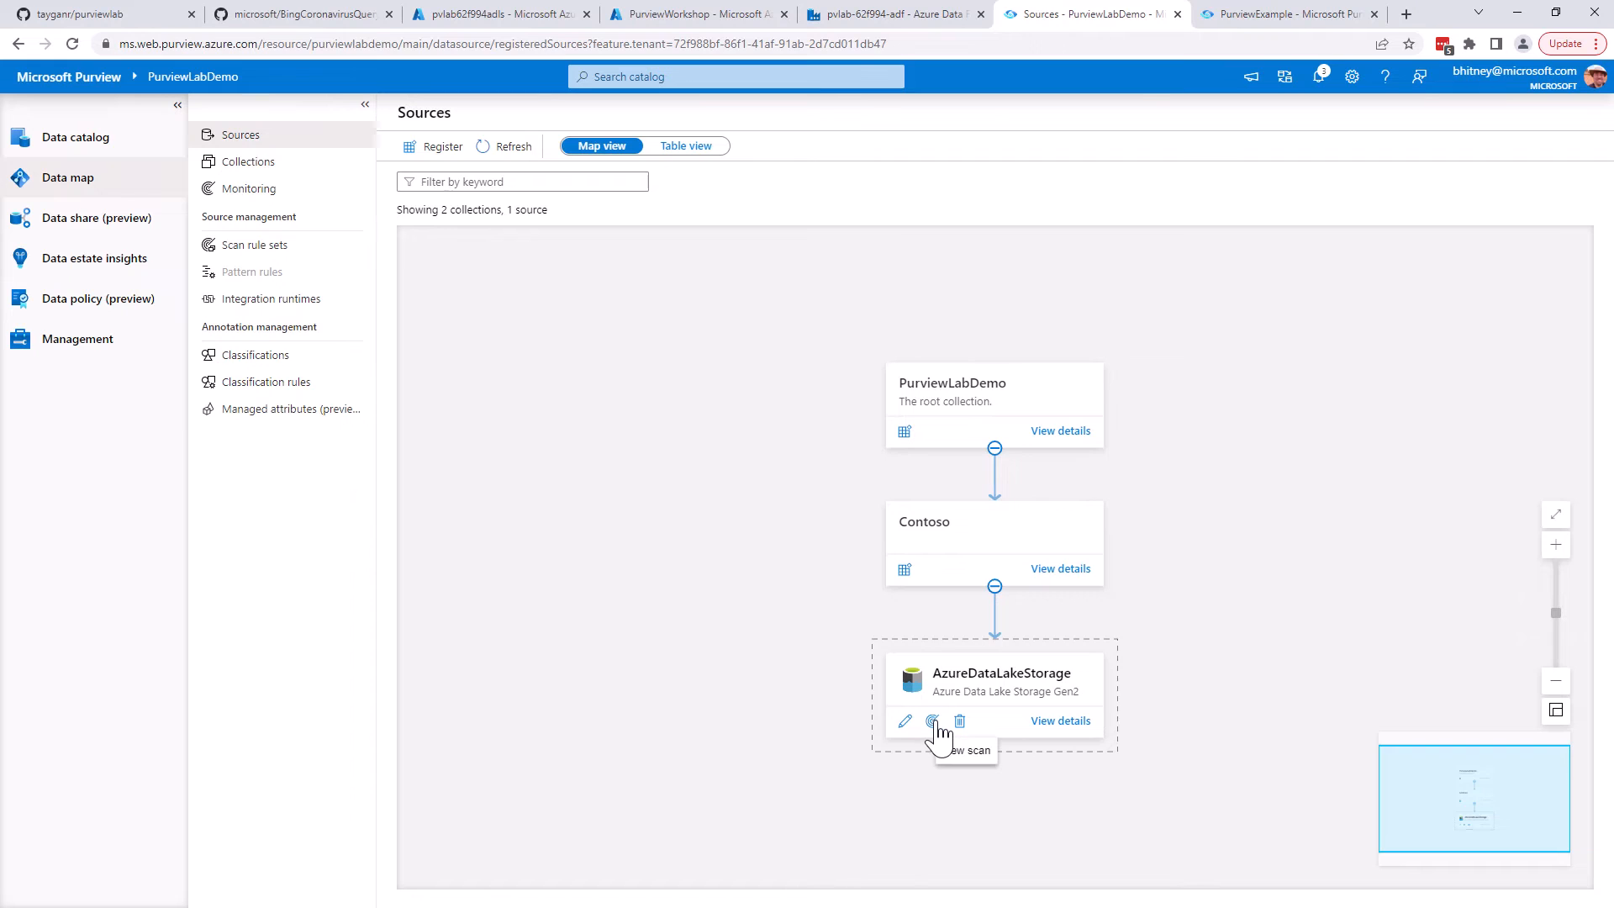
pyautogui.click(932, 721)
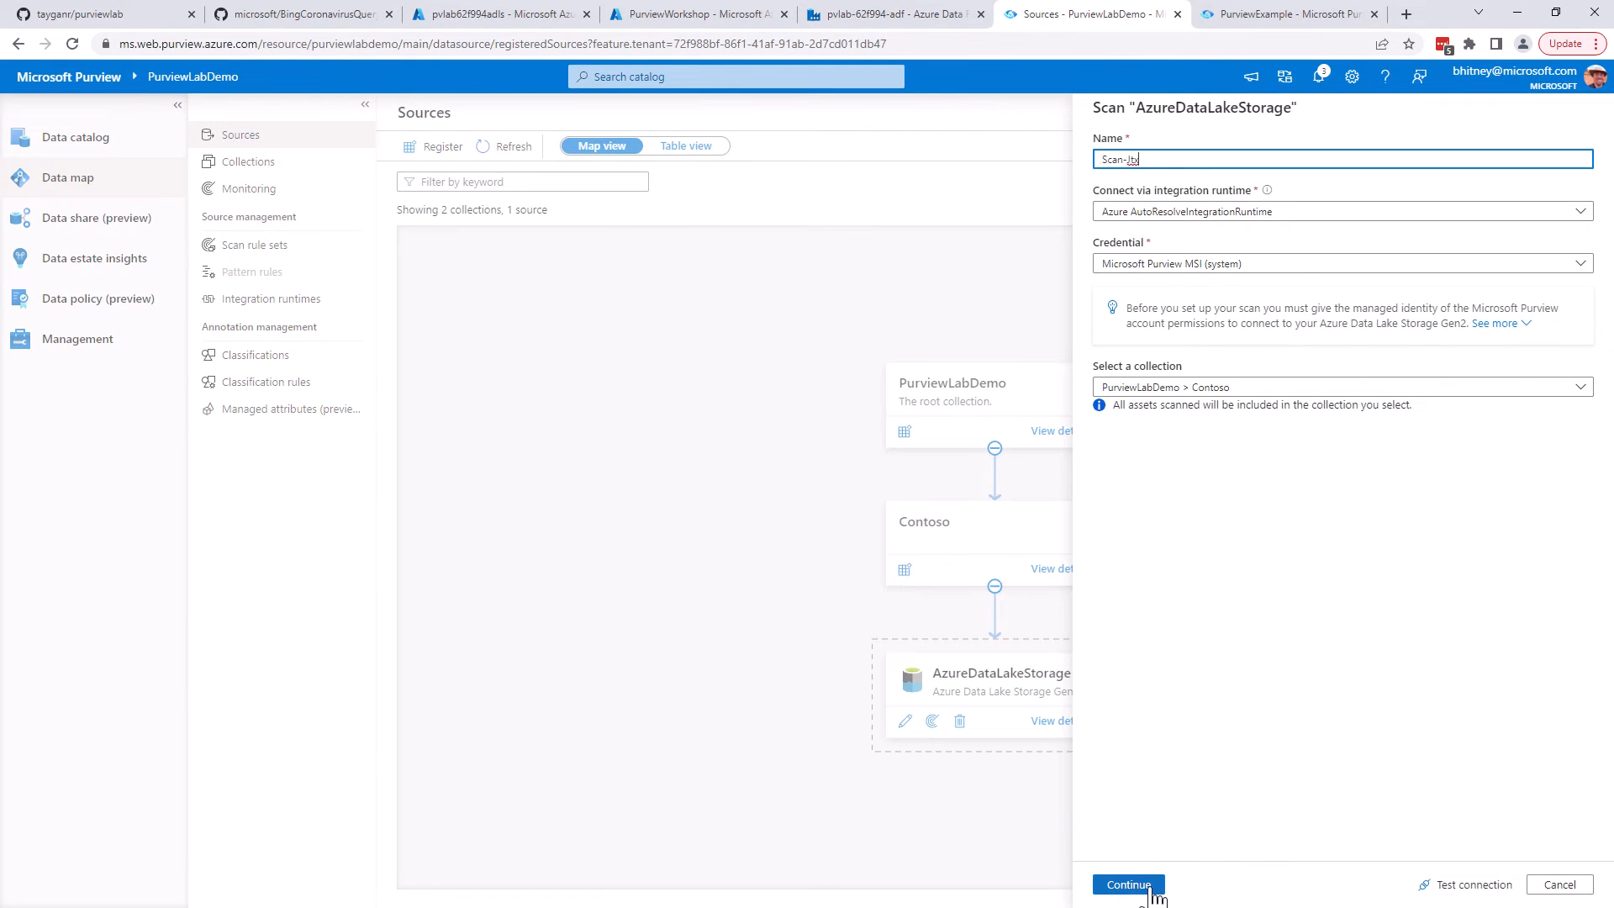
pyautogui.click(1153, 893)
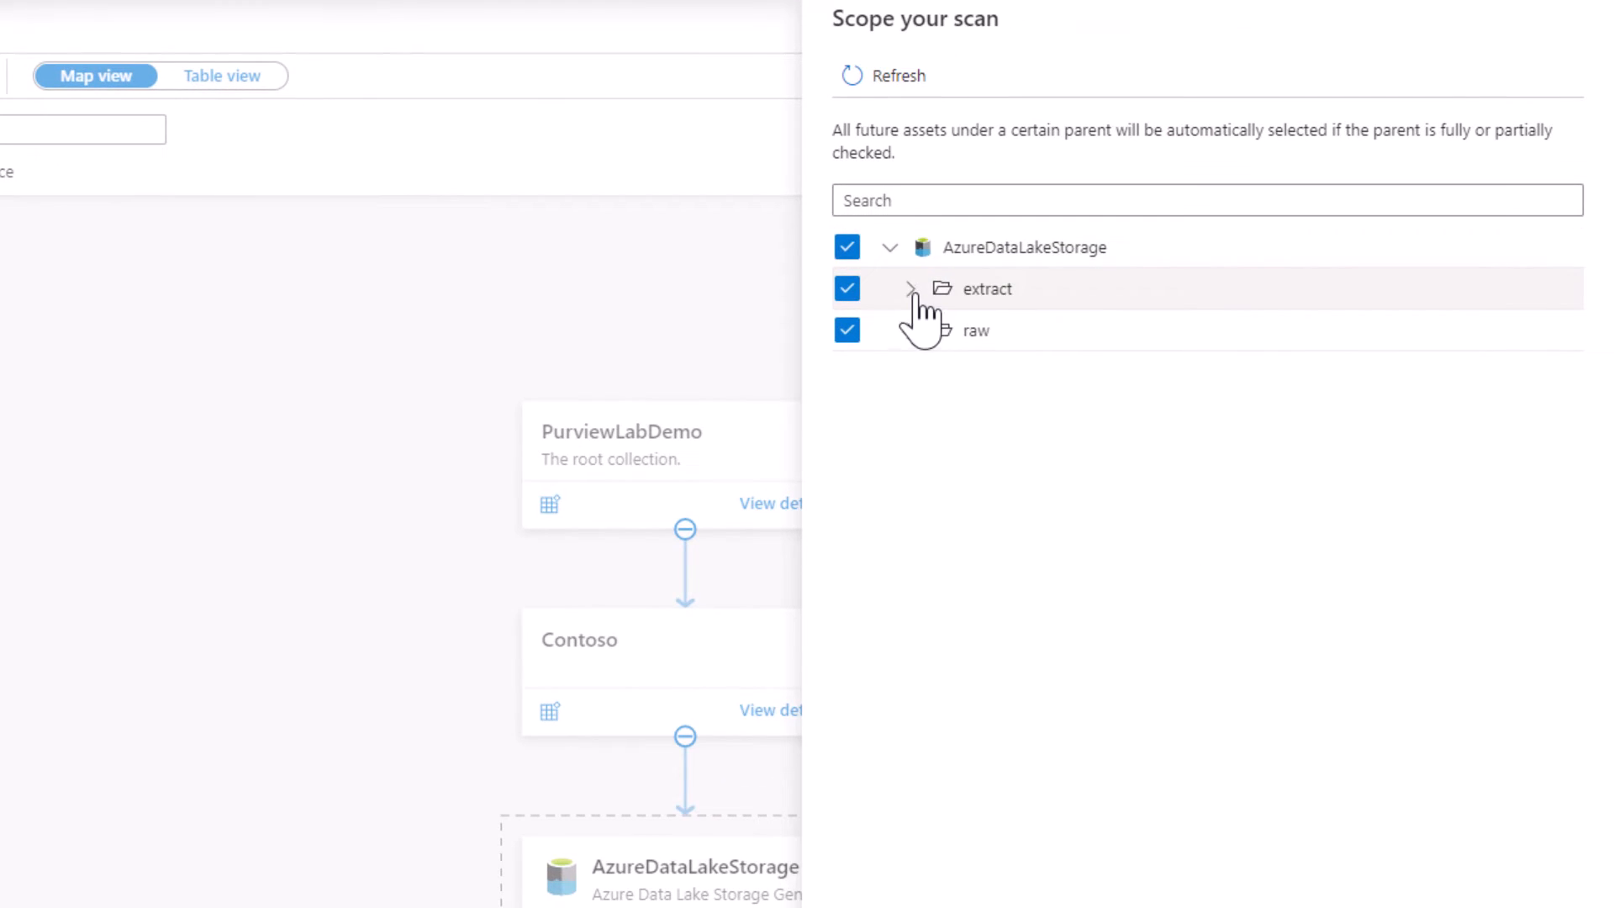
pyautogui.click(847, 330)
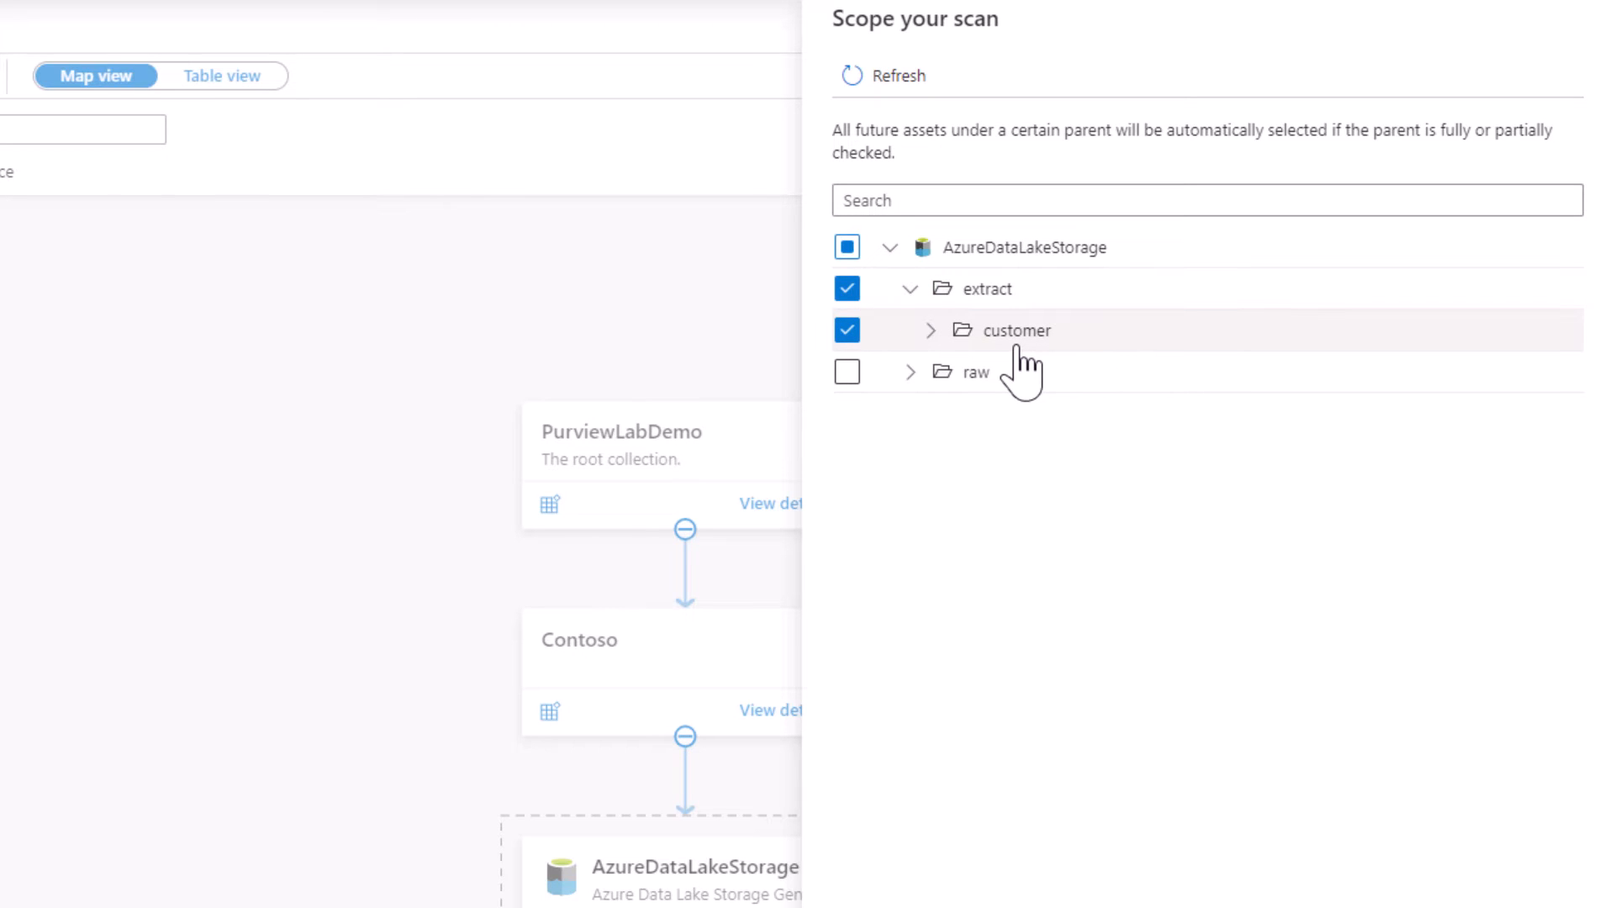
pyautogui.click(931, 331)
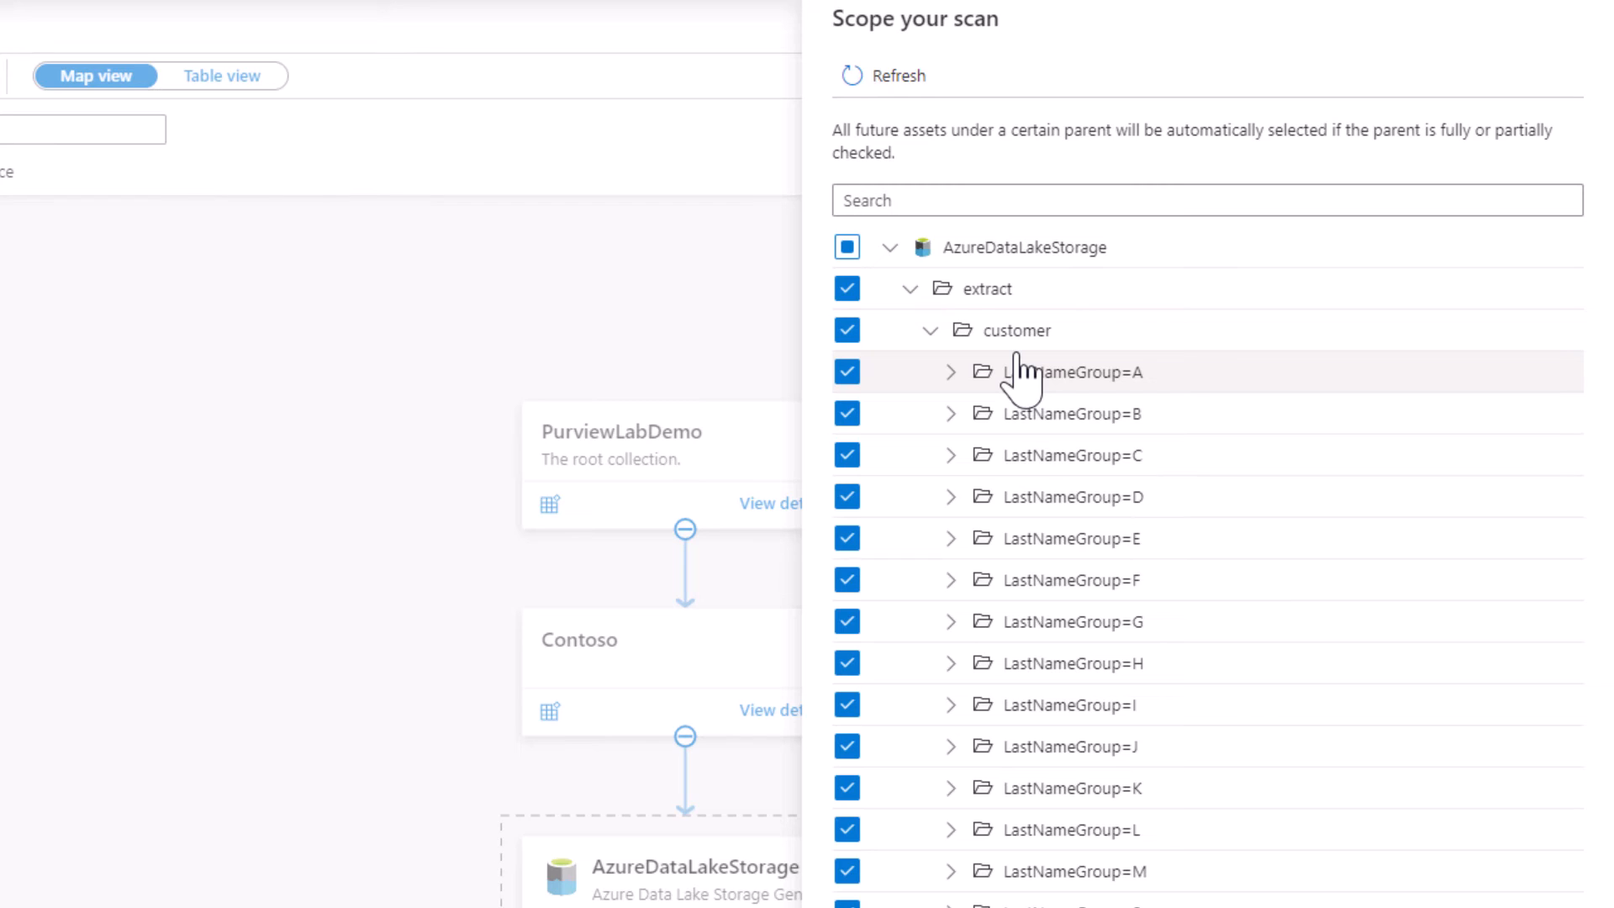
pyautogui.click(1128, 881)
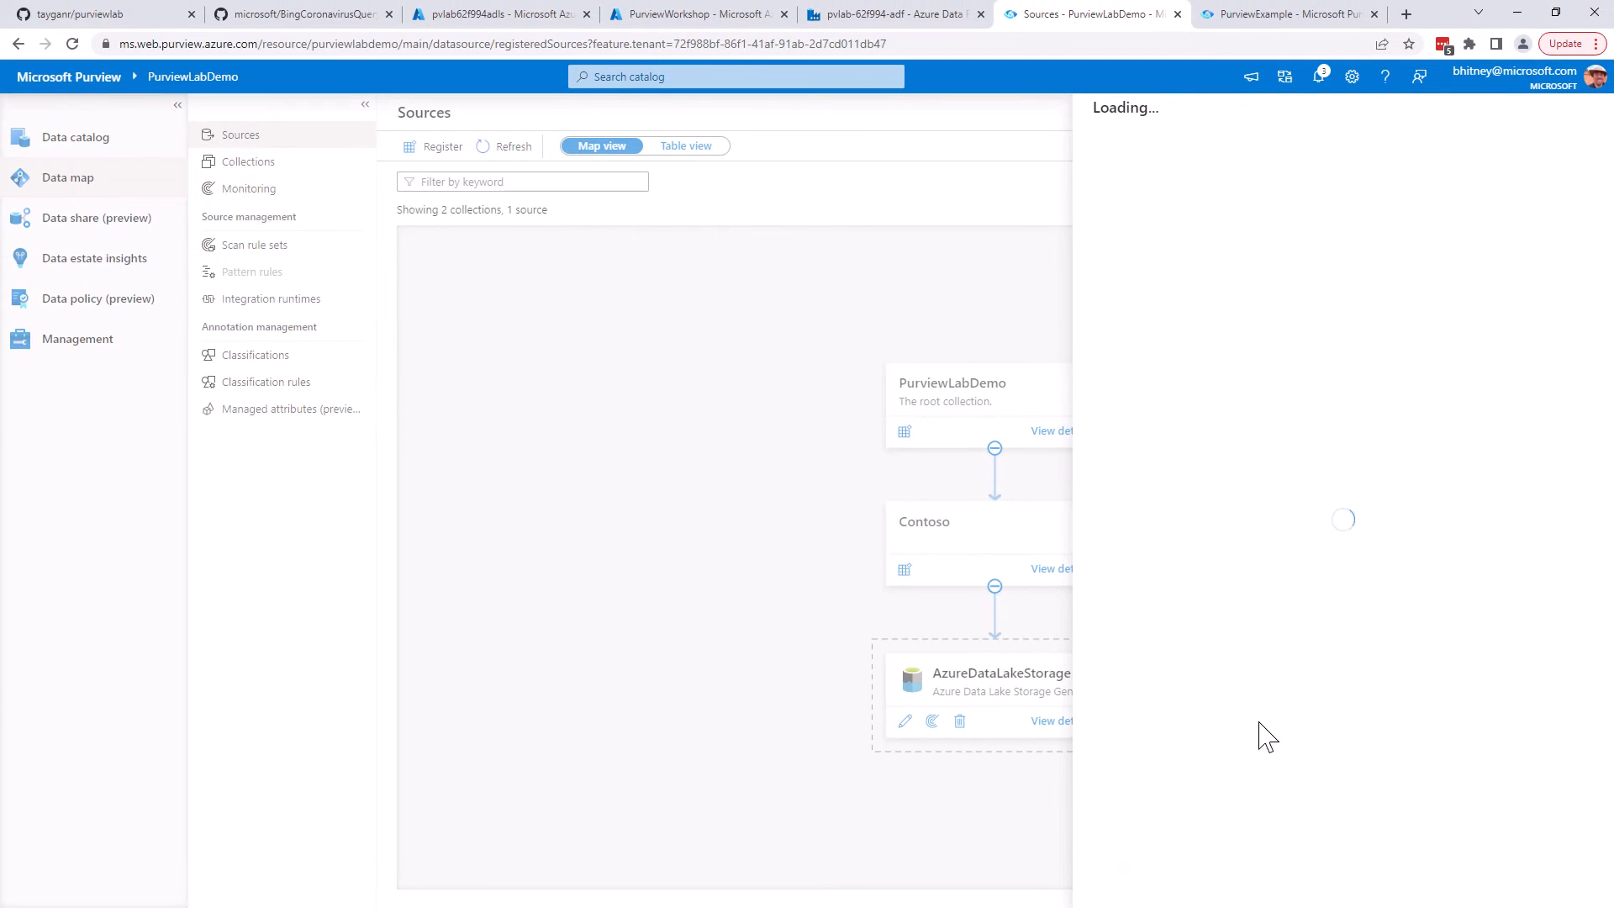
# Keep the AdlsGen2 scan rule set, set the scan trigger to Once, then save and run the scan
pyautogui.click(1143, 886)
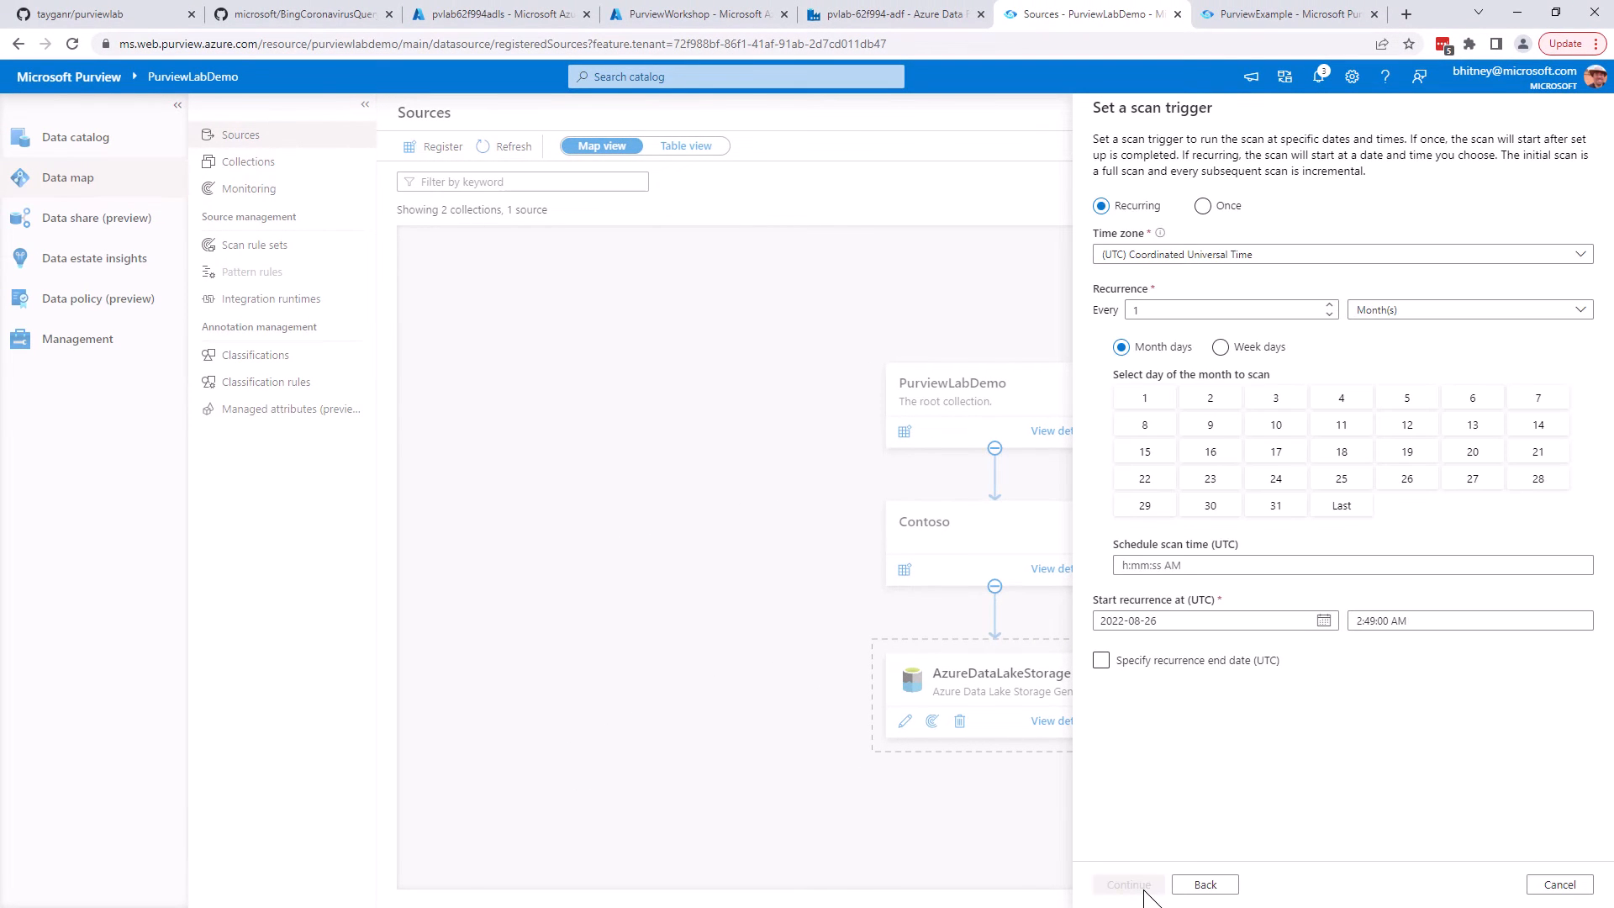
pyautogui.click(1203, 206)
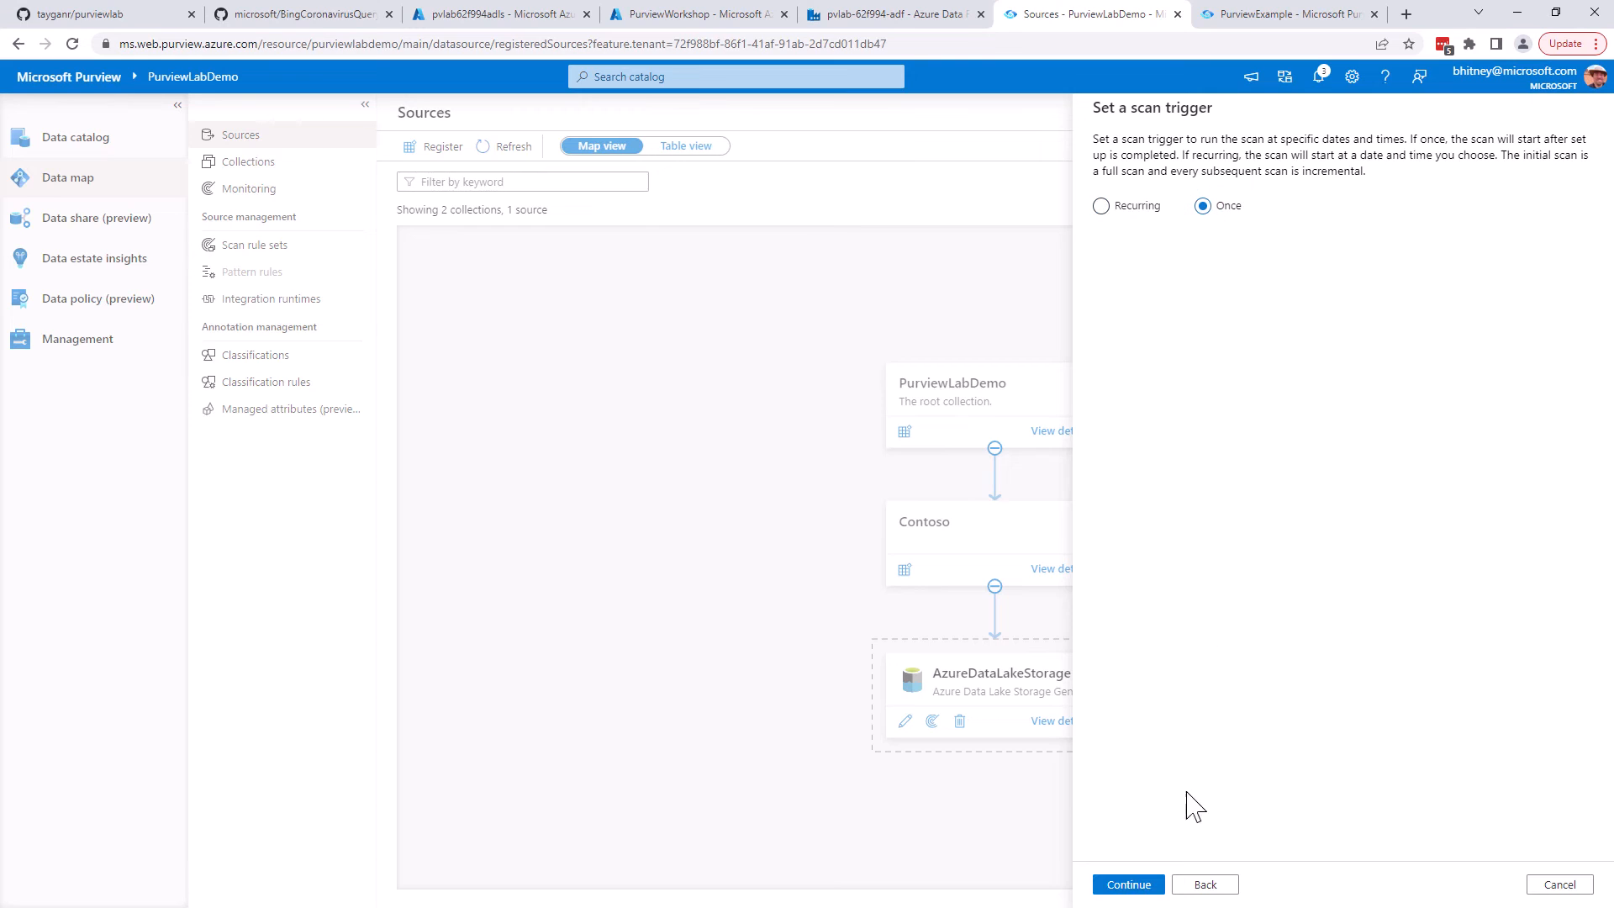
pyautogui.click(1157, 885)
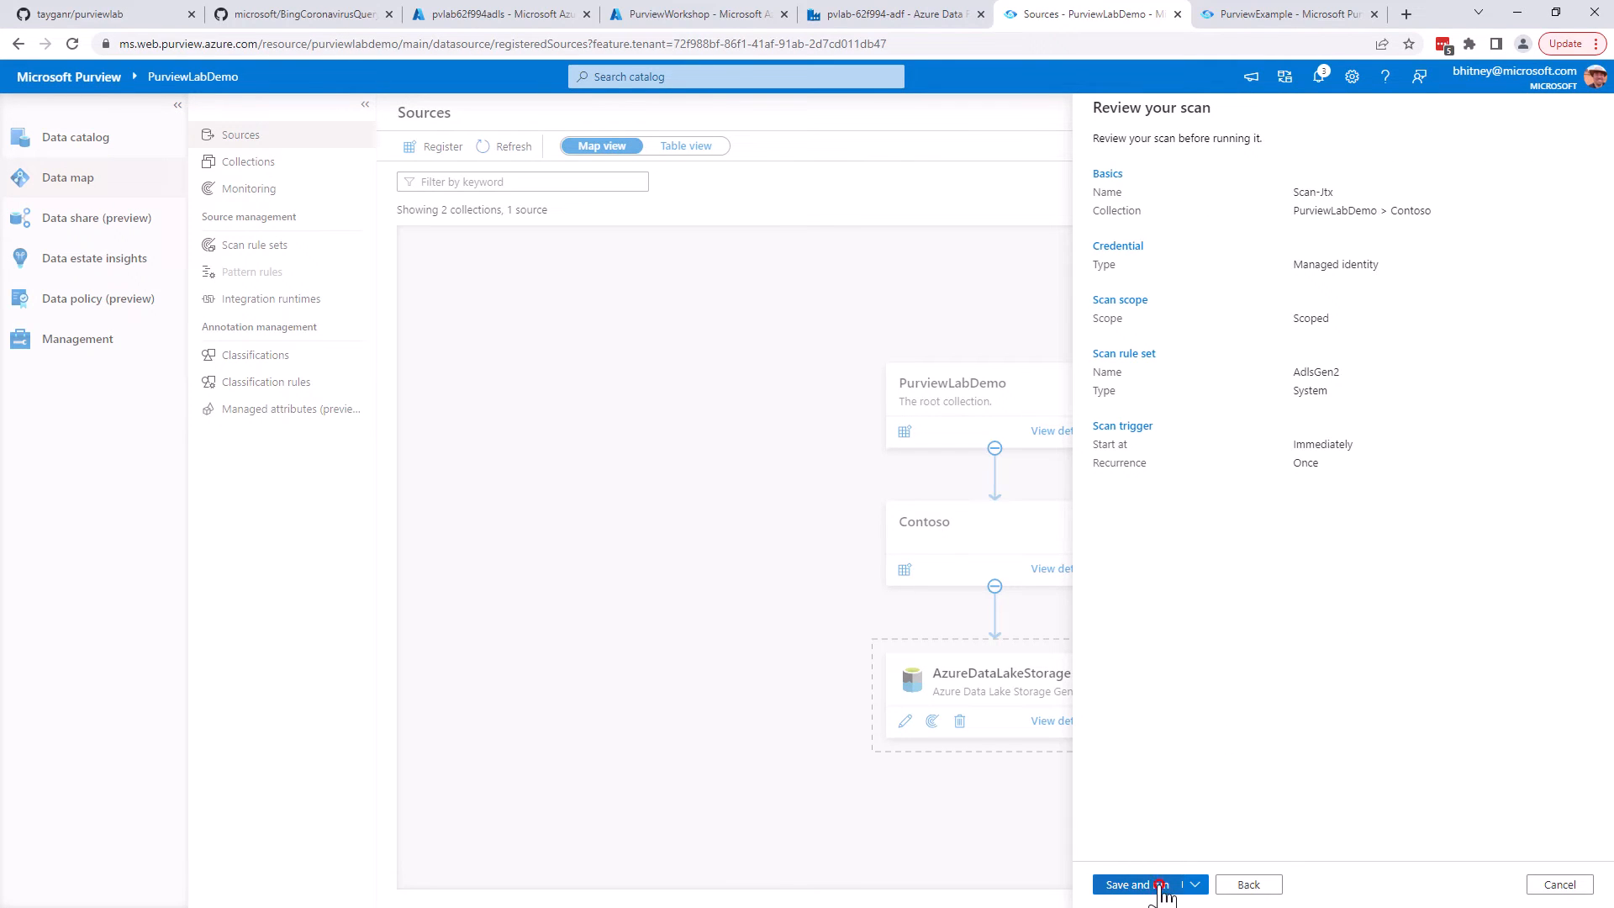
pyautogui.click(1160, 885)
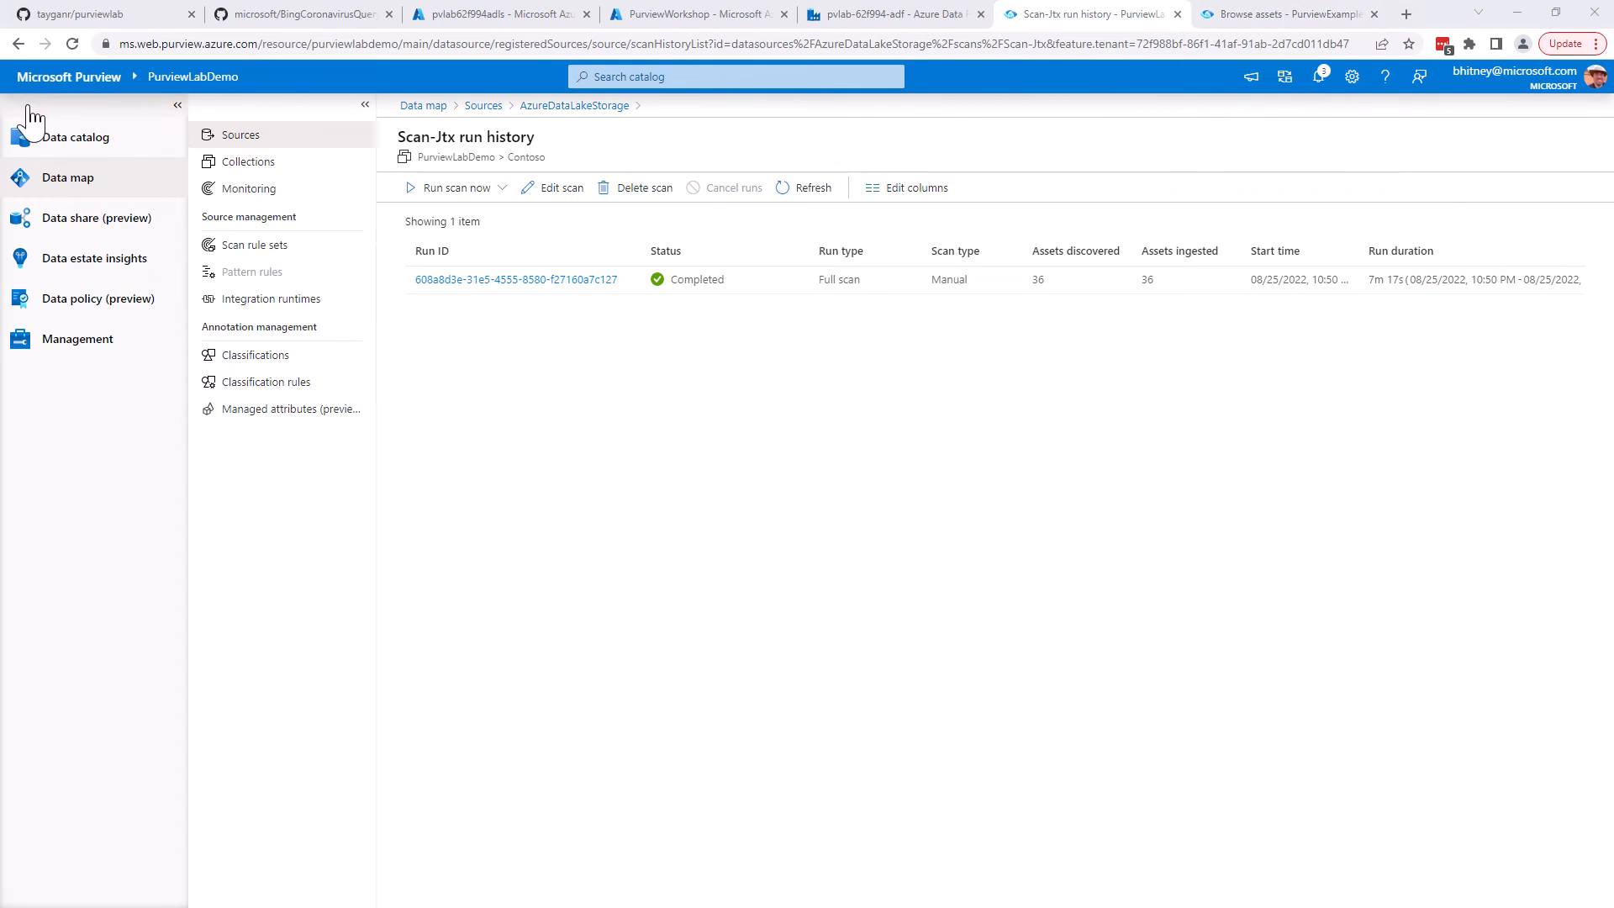
# Browse the data catalog by collection and examine the scanned assets in the Contoso collection
pyautogui.click(79, 136)
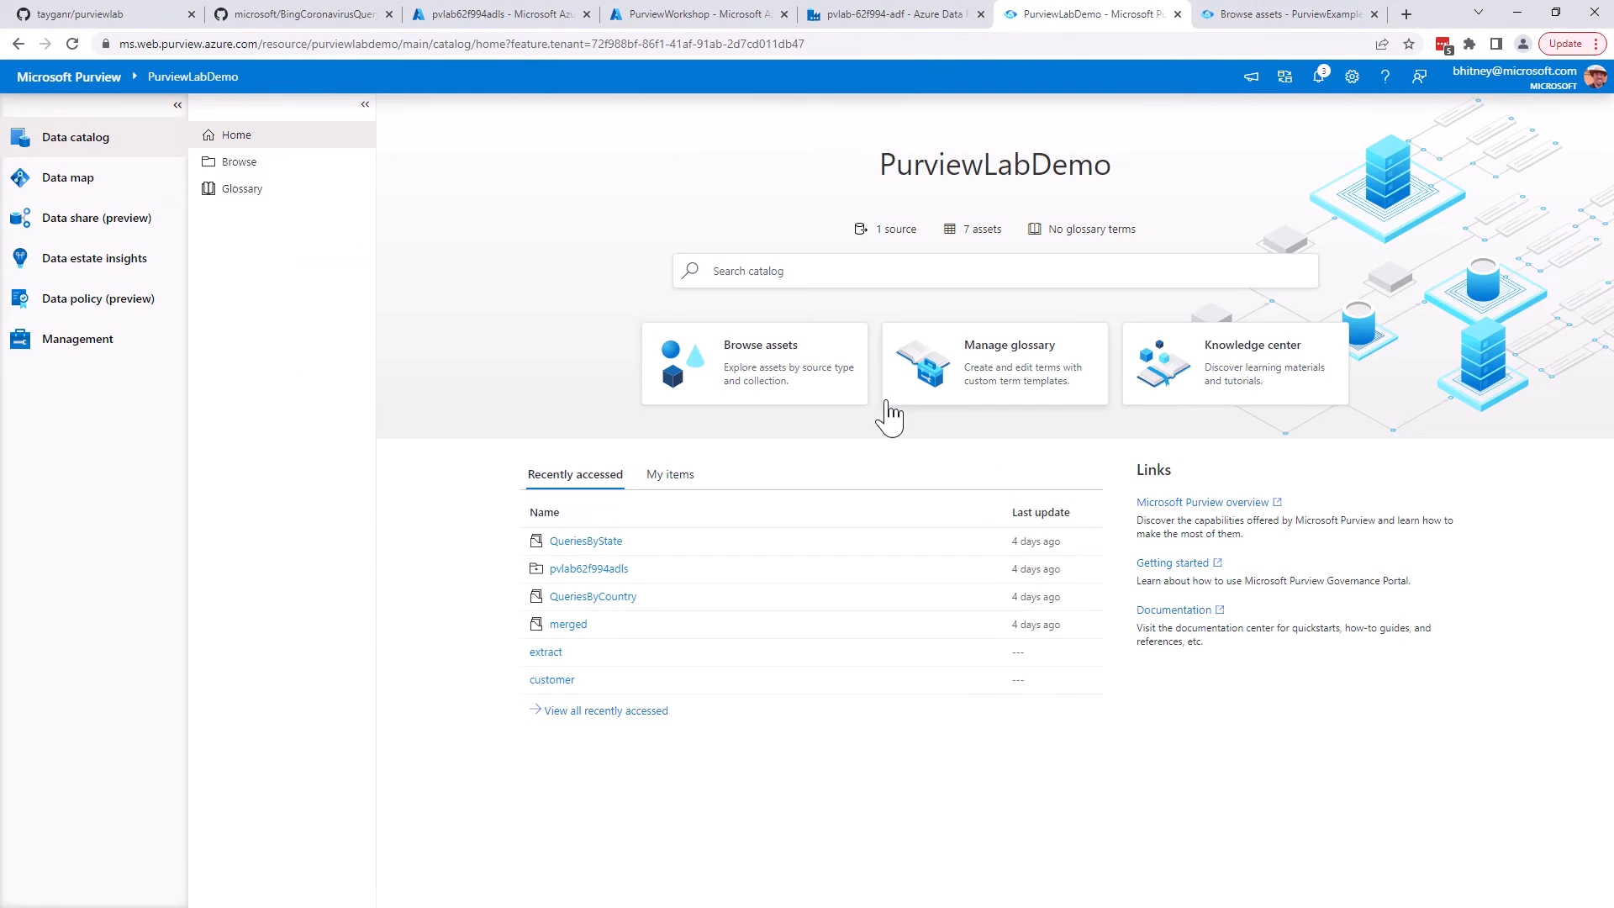
pyautogui.click(799, 395)
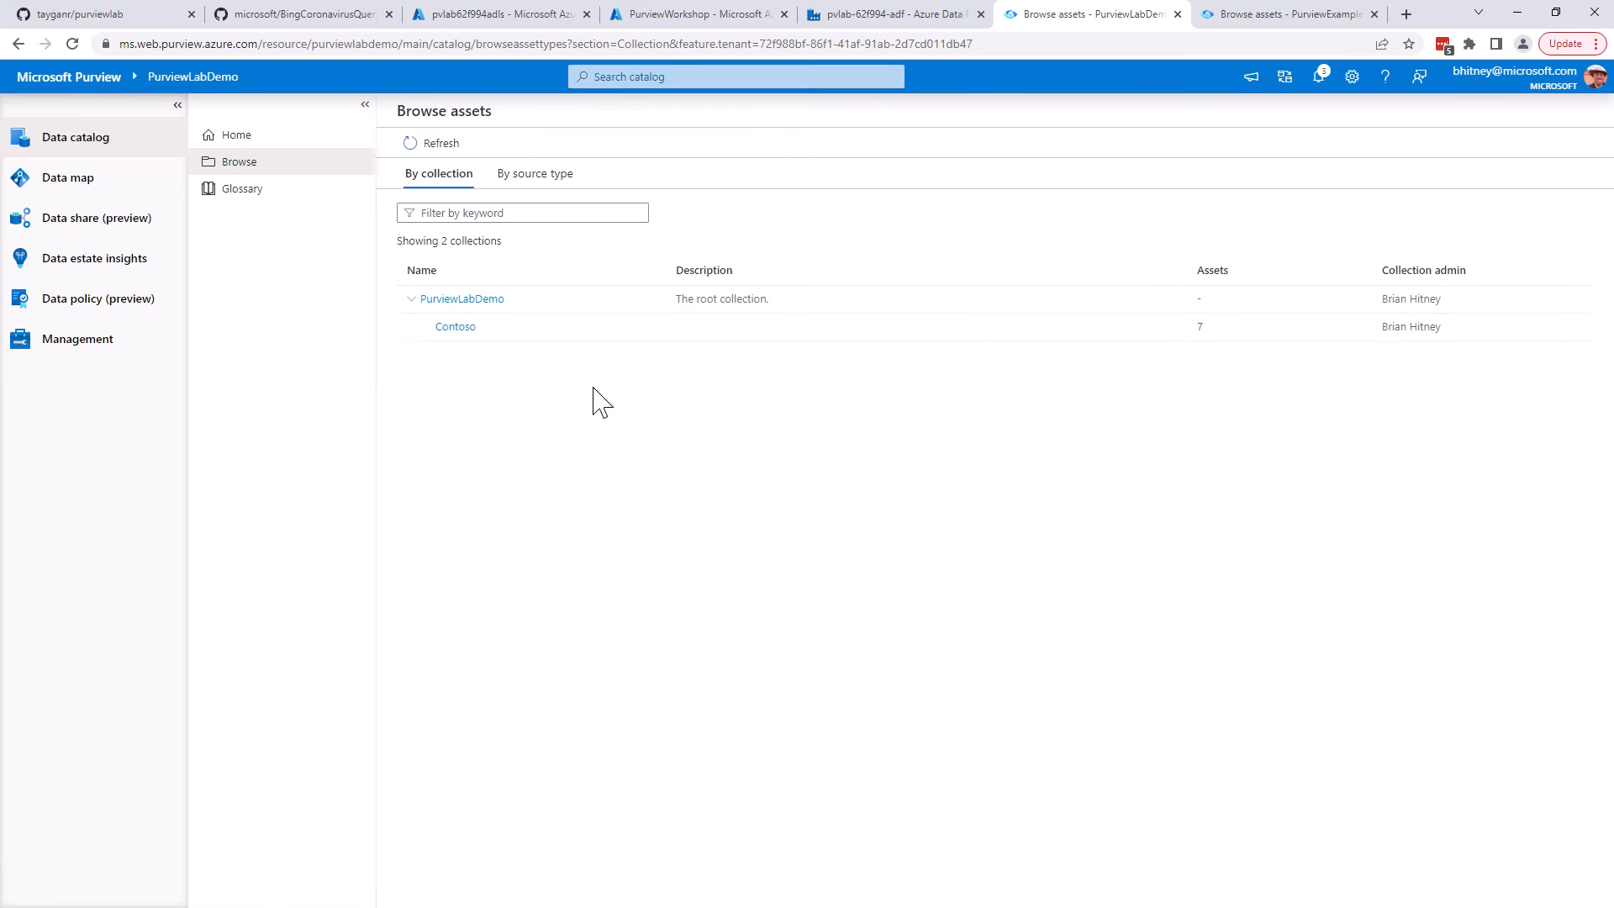
pyautogui.click(456, 328)
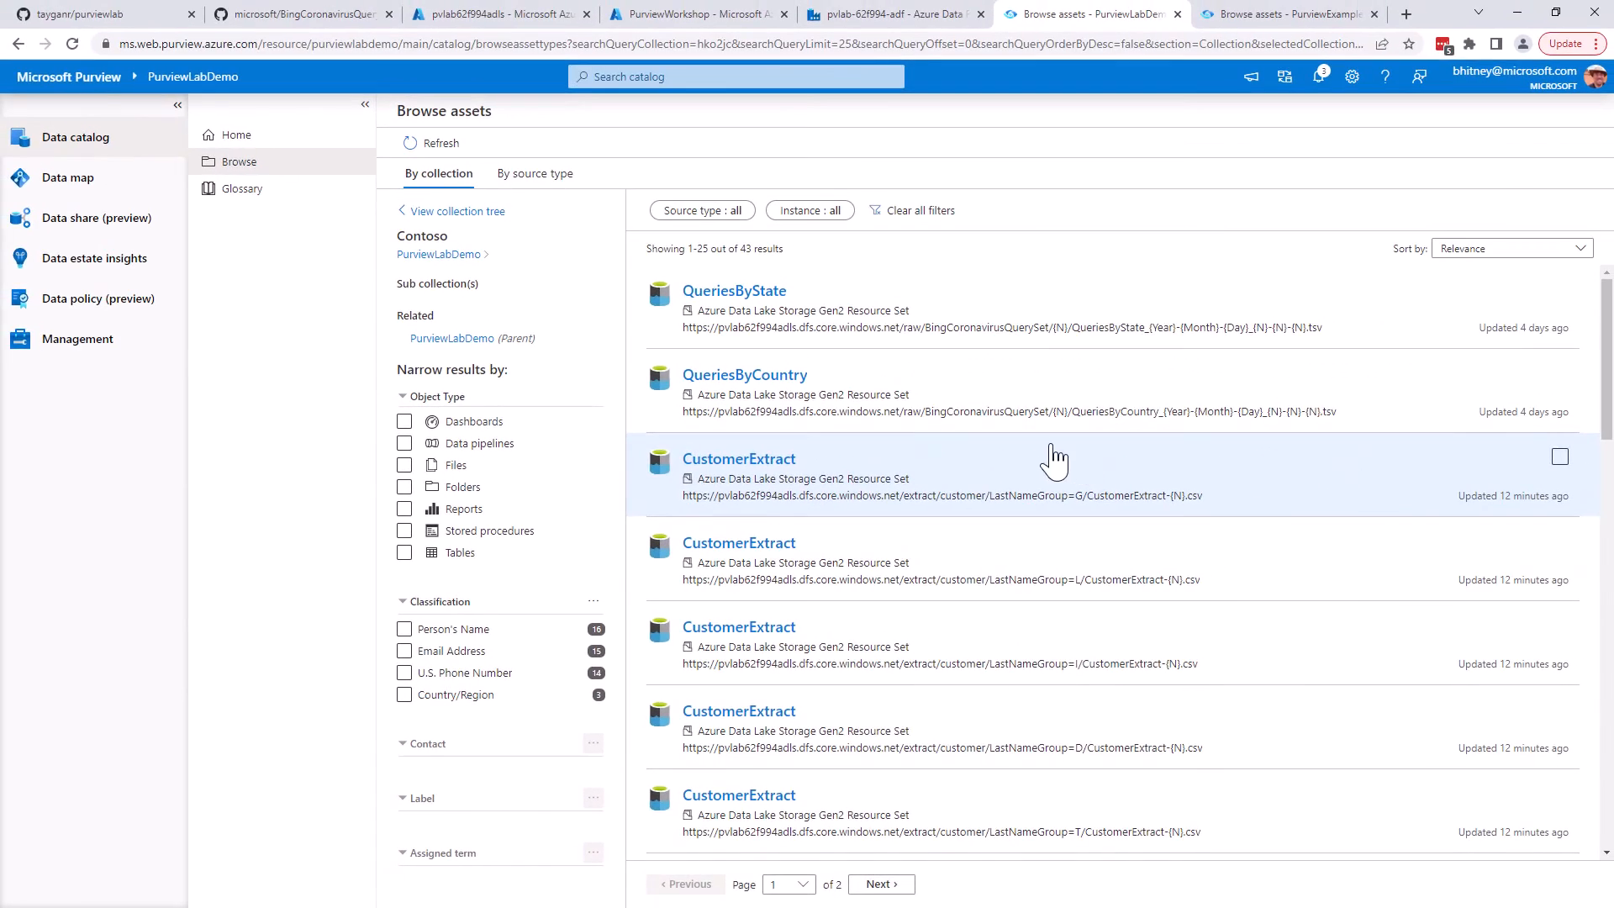
# Turn on the Advanced Resource Sets feature in the Purview account's management settings
pyautogui.click(77, 340)
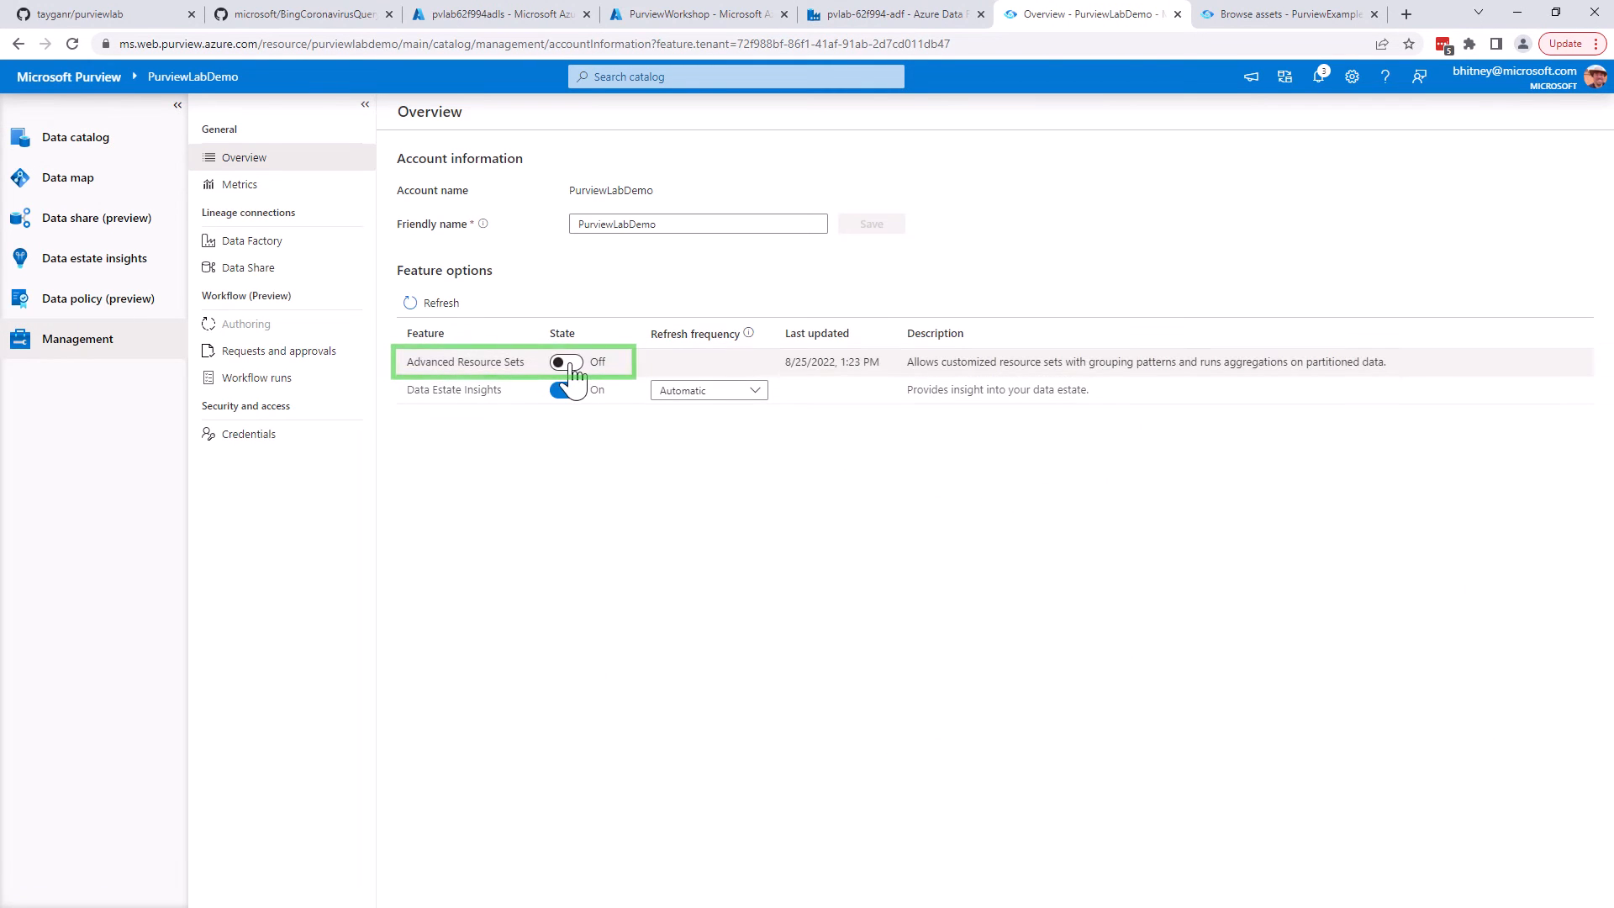
pyautogui.click(570, 365)
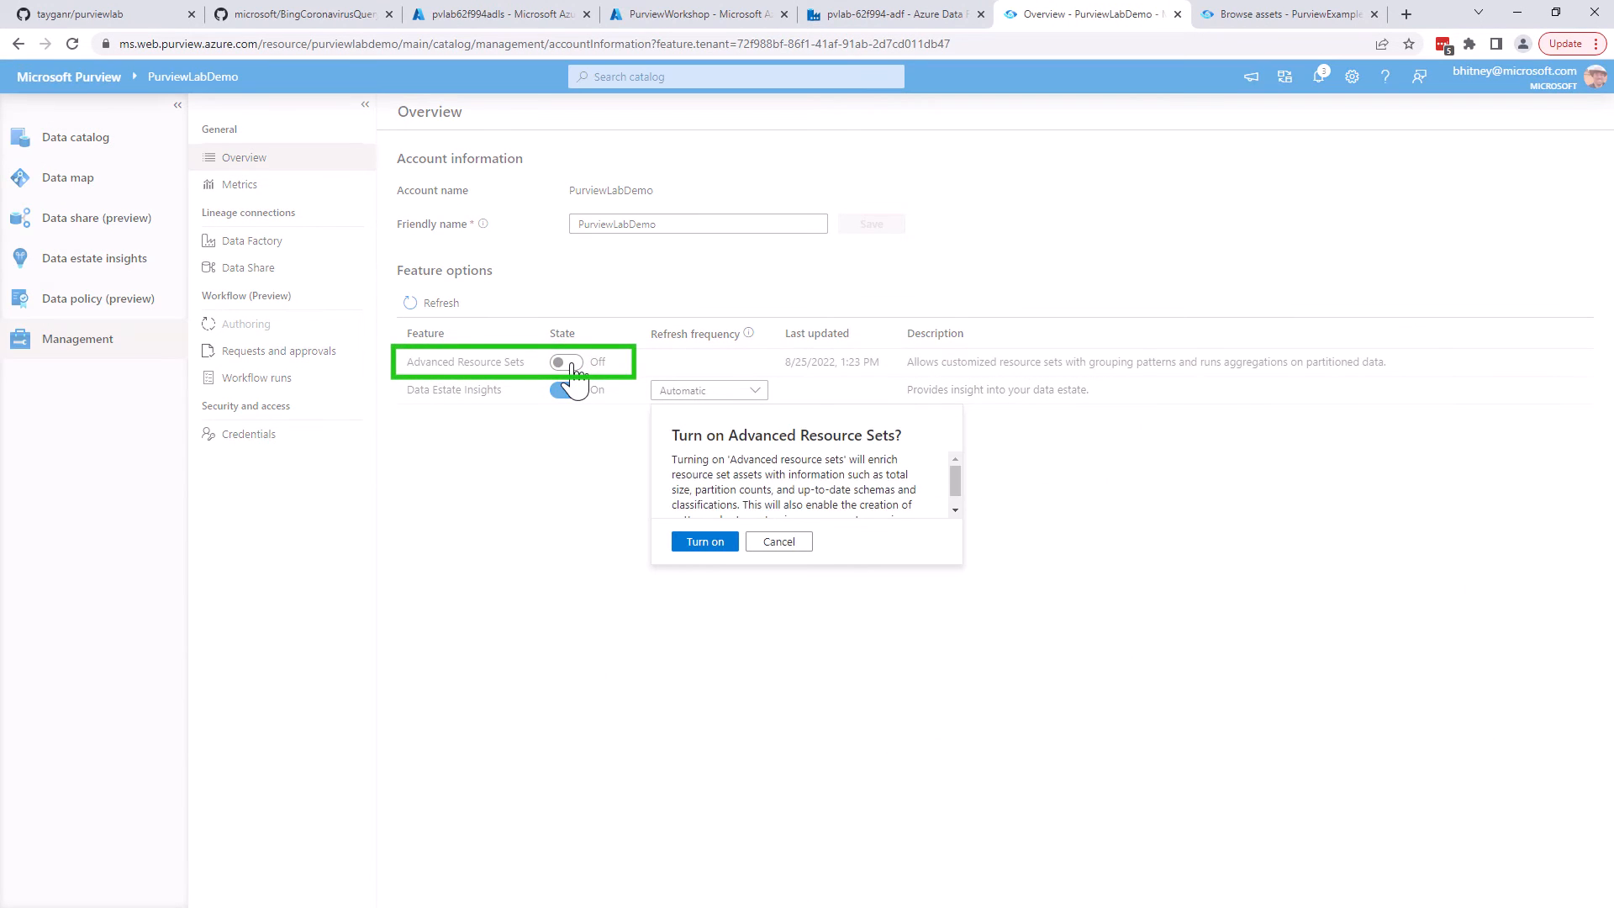
pyautogui.click(711, 543)
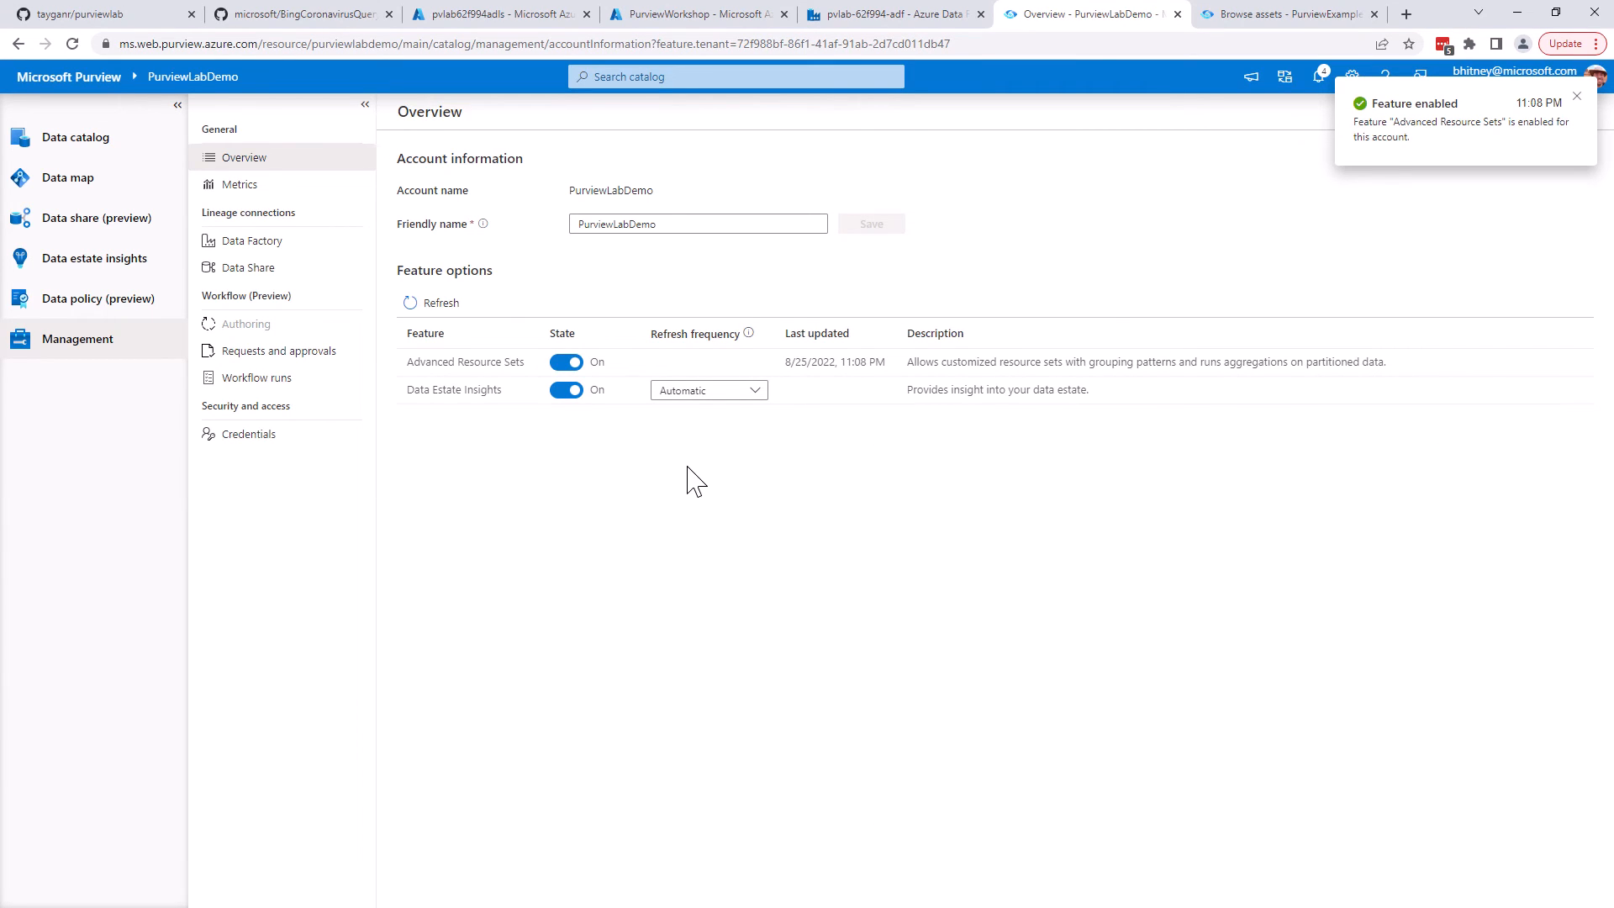
# Start new pattern rules in the data map for Azure Data Lake Storage Gen2, account AzureDataLakeStorage, folder path extract/customer/
pyautogui.click(118, 183)
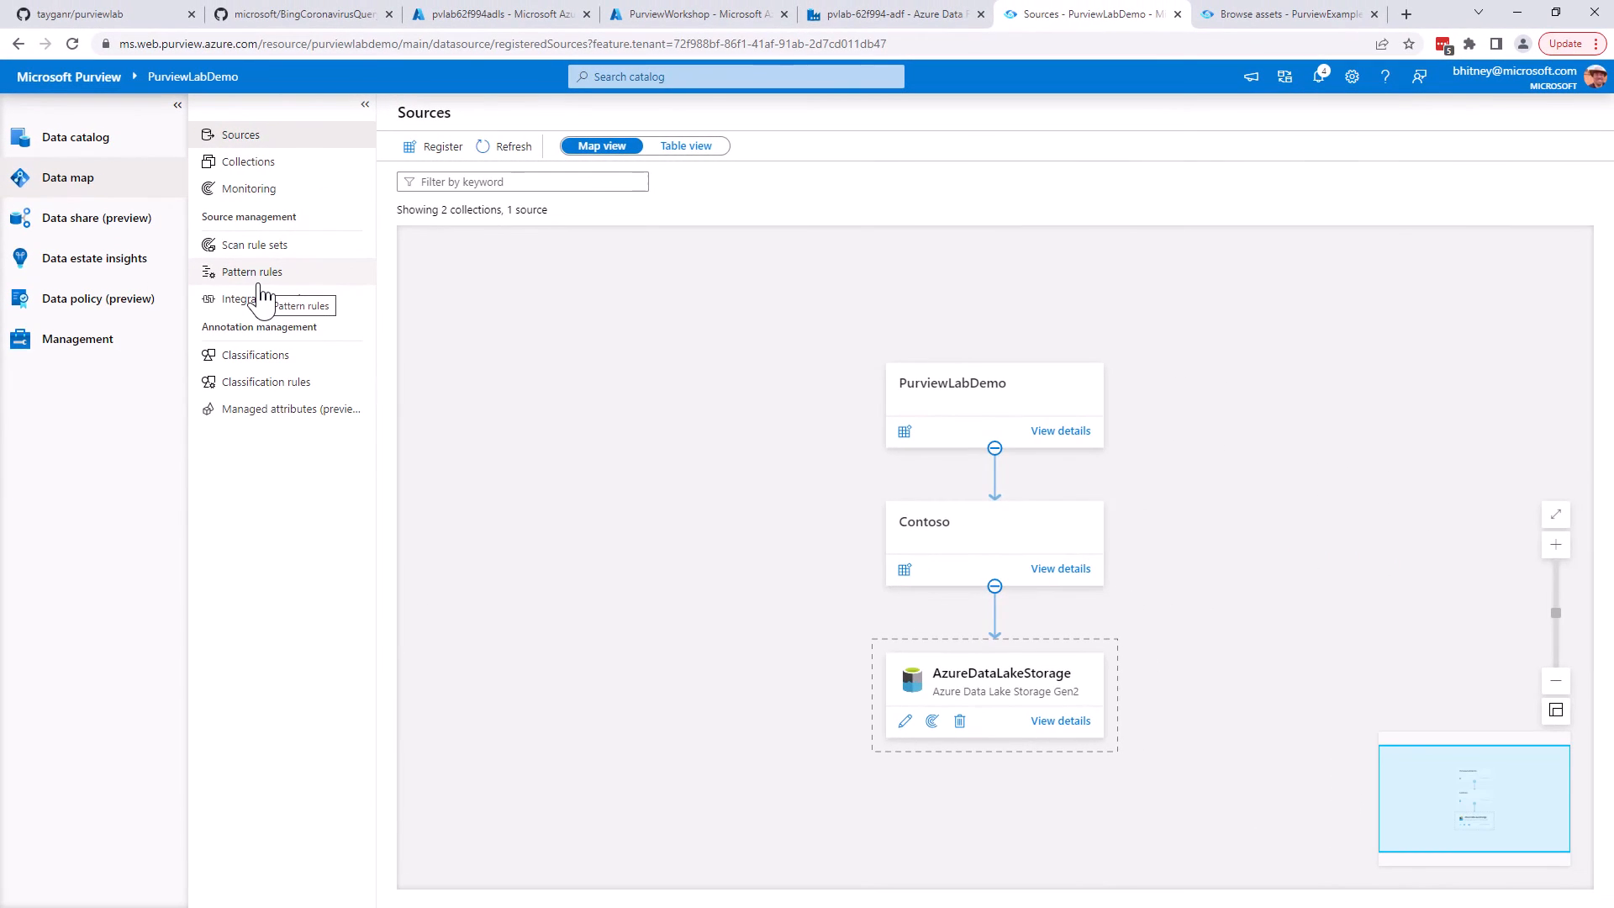
pyautogui.click(412, 357)
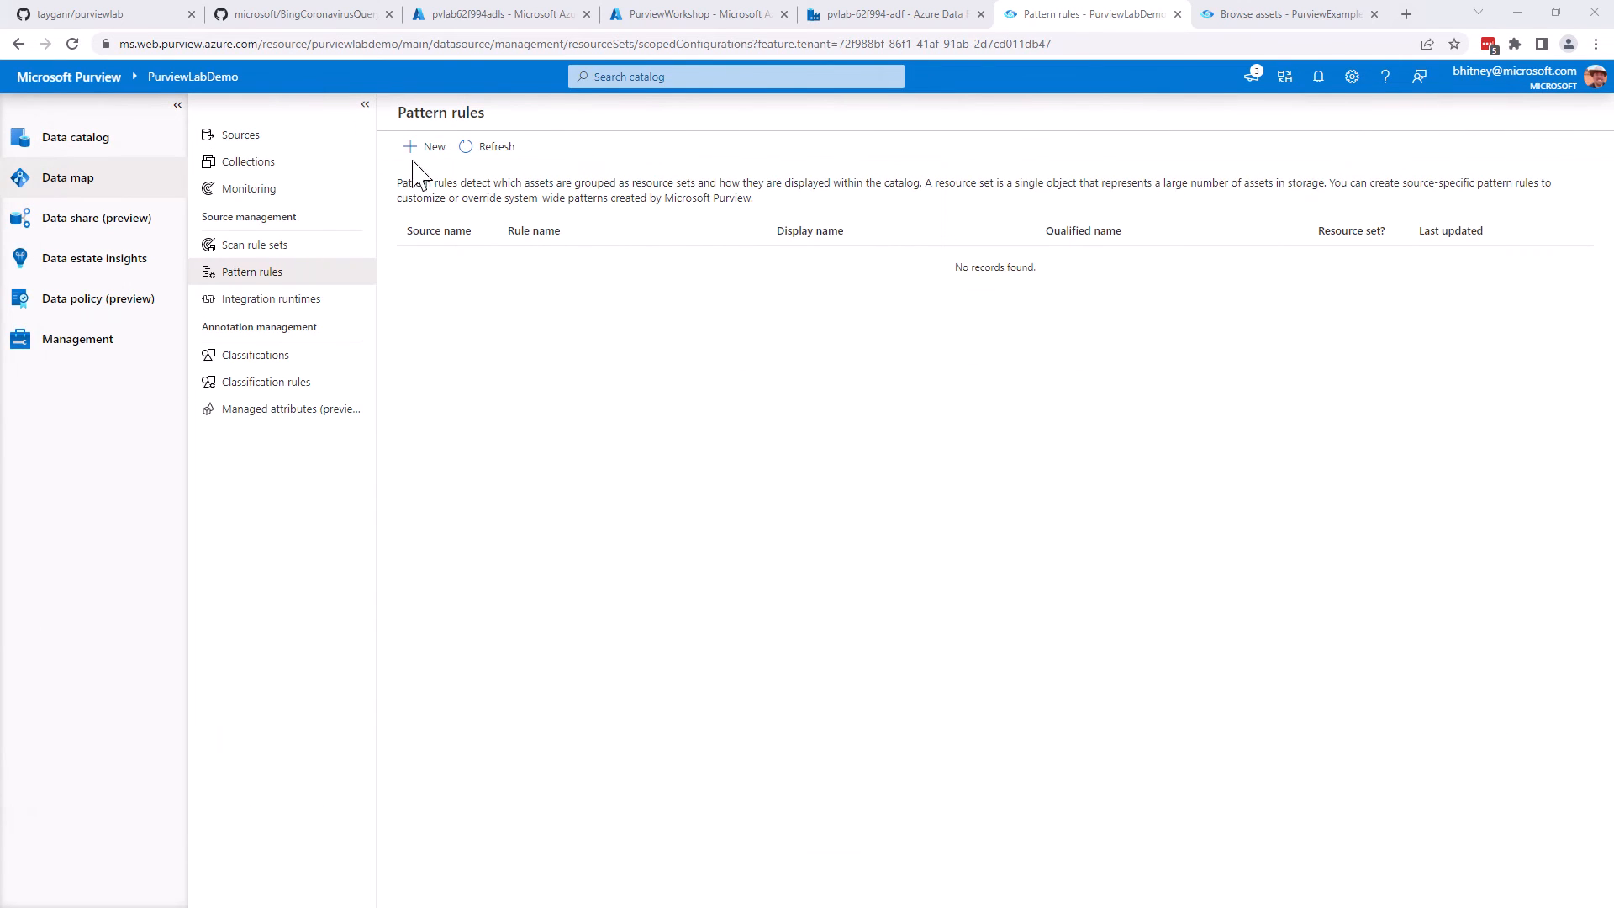
pyautogui.click(416, 148)
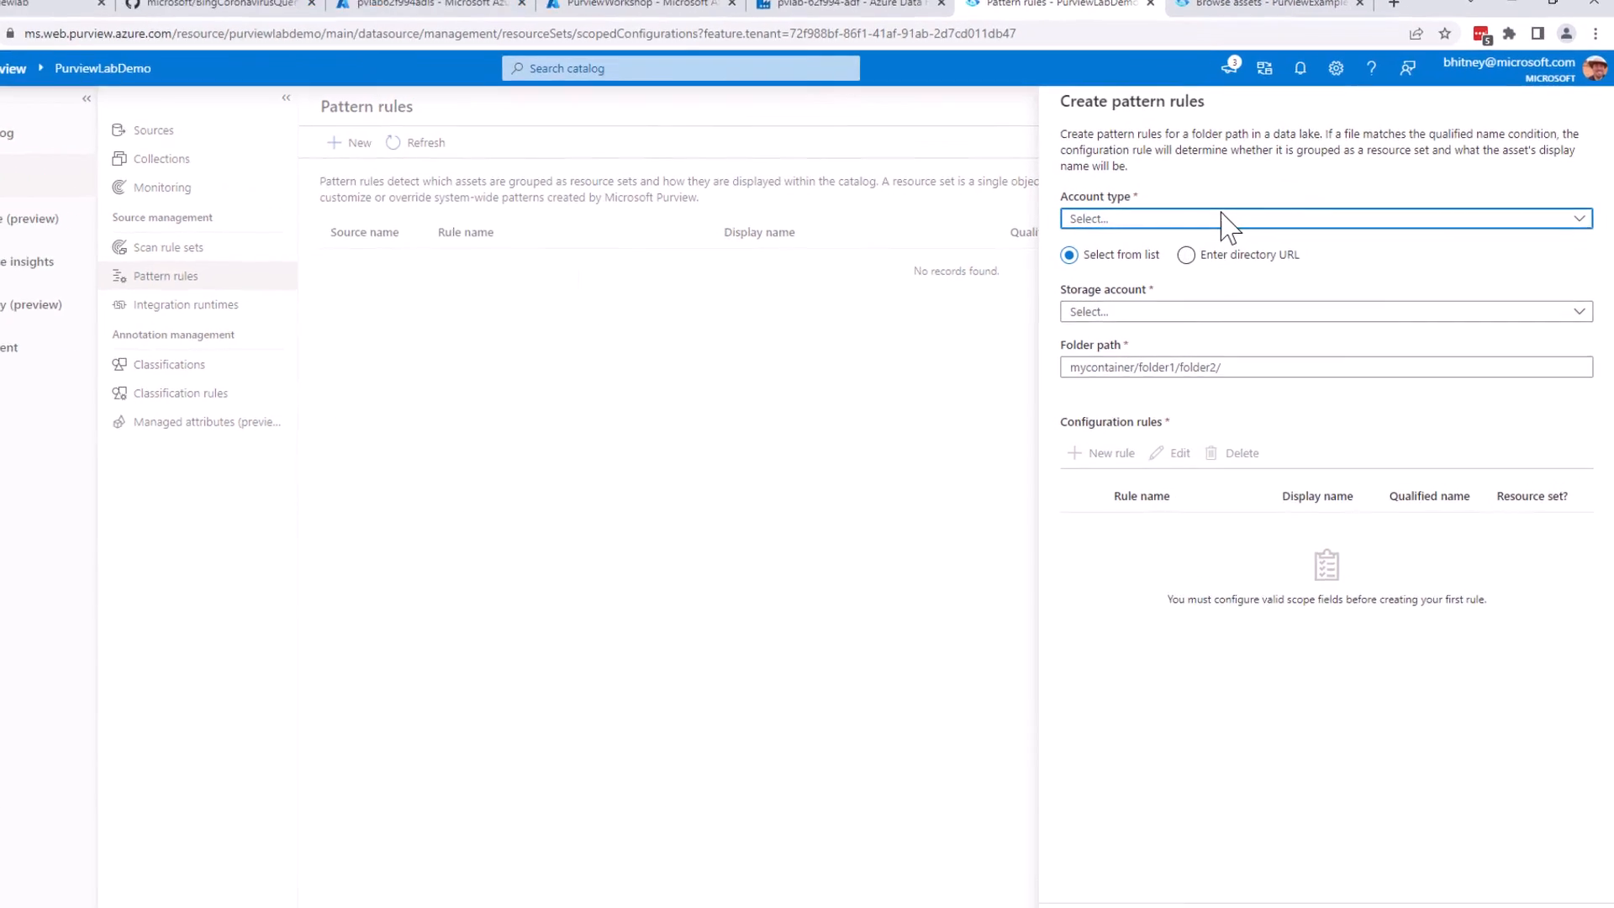
pyautogui.click(1110, 220)
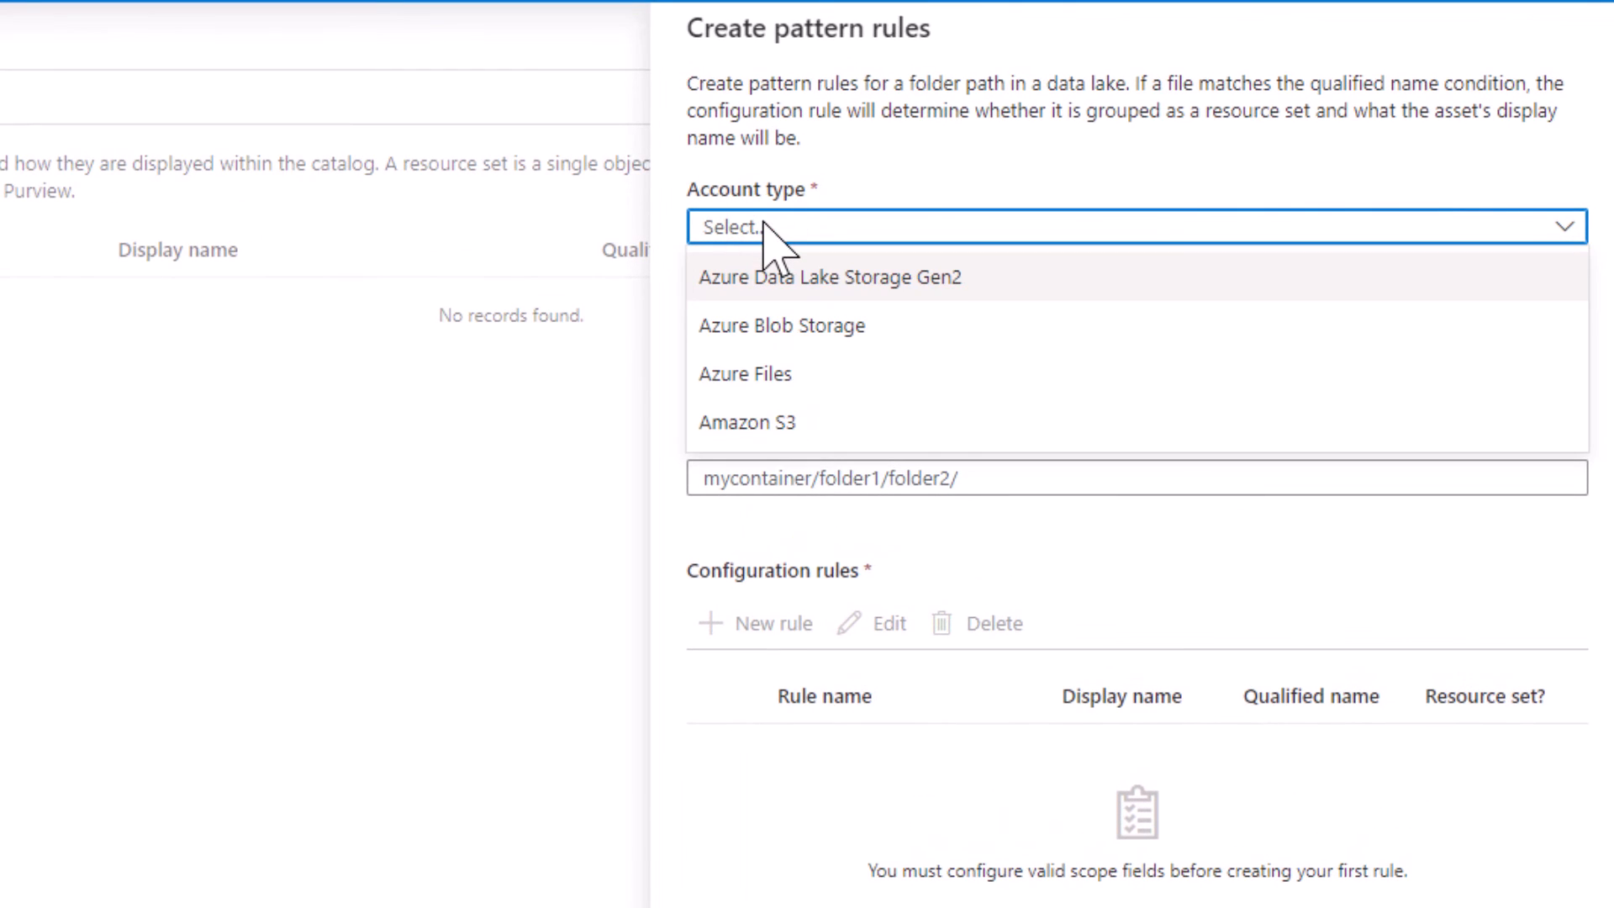
pyautogui.click(865, 280)
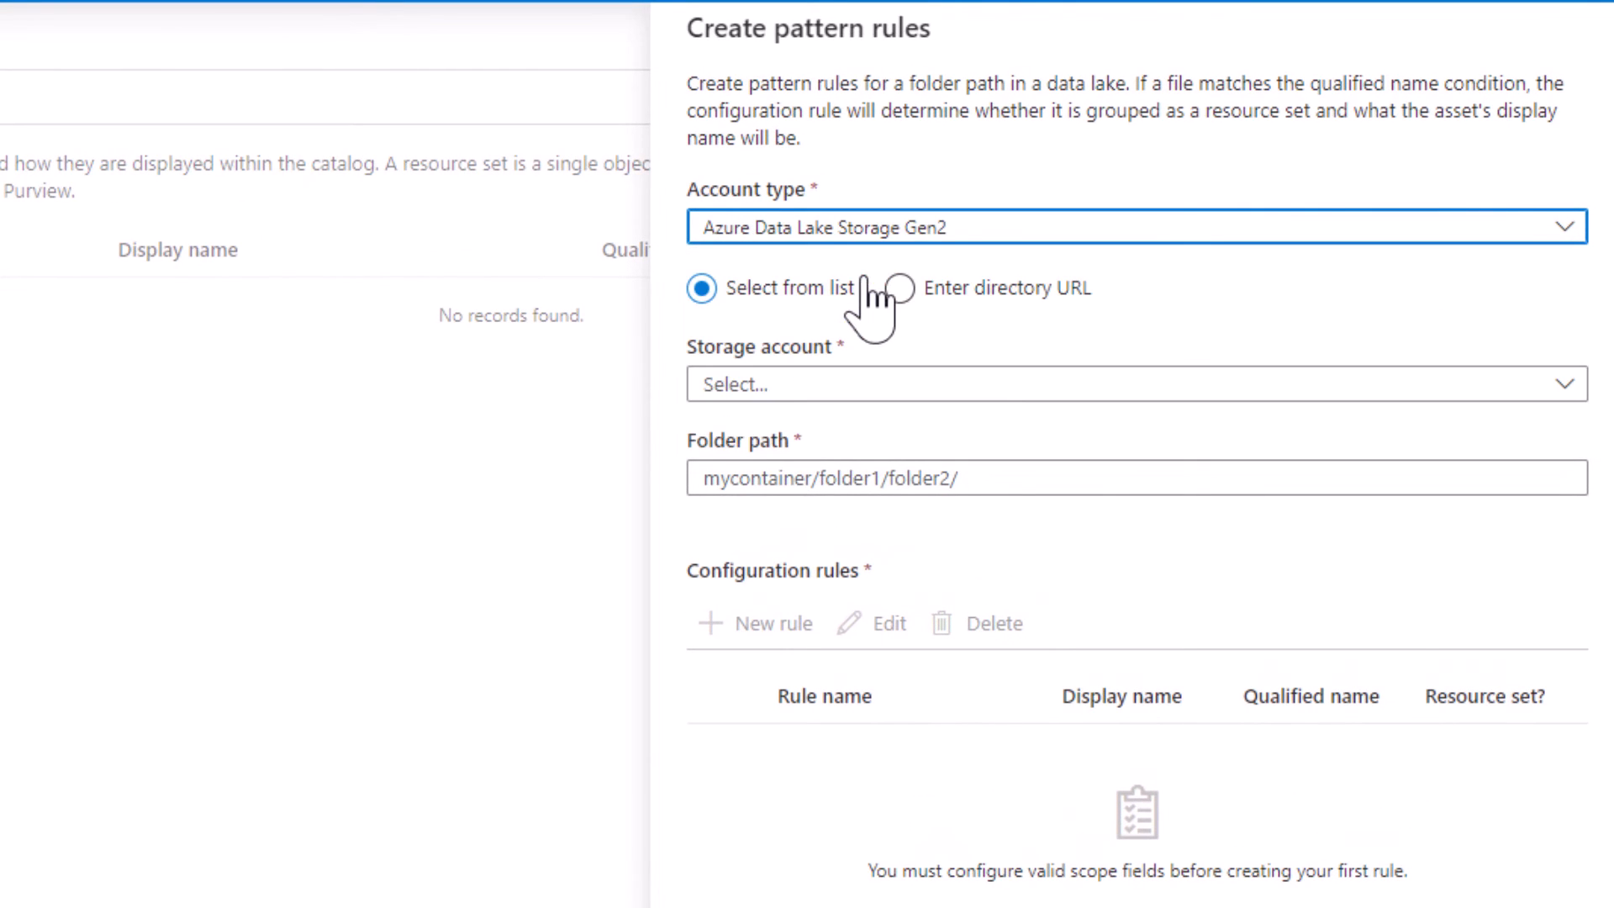
pyautogui.click(773, 384)
pyautogui.click(803, 438)
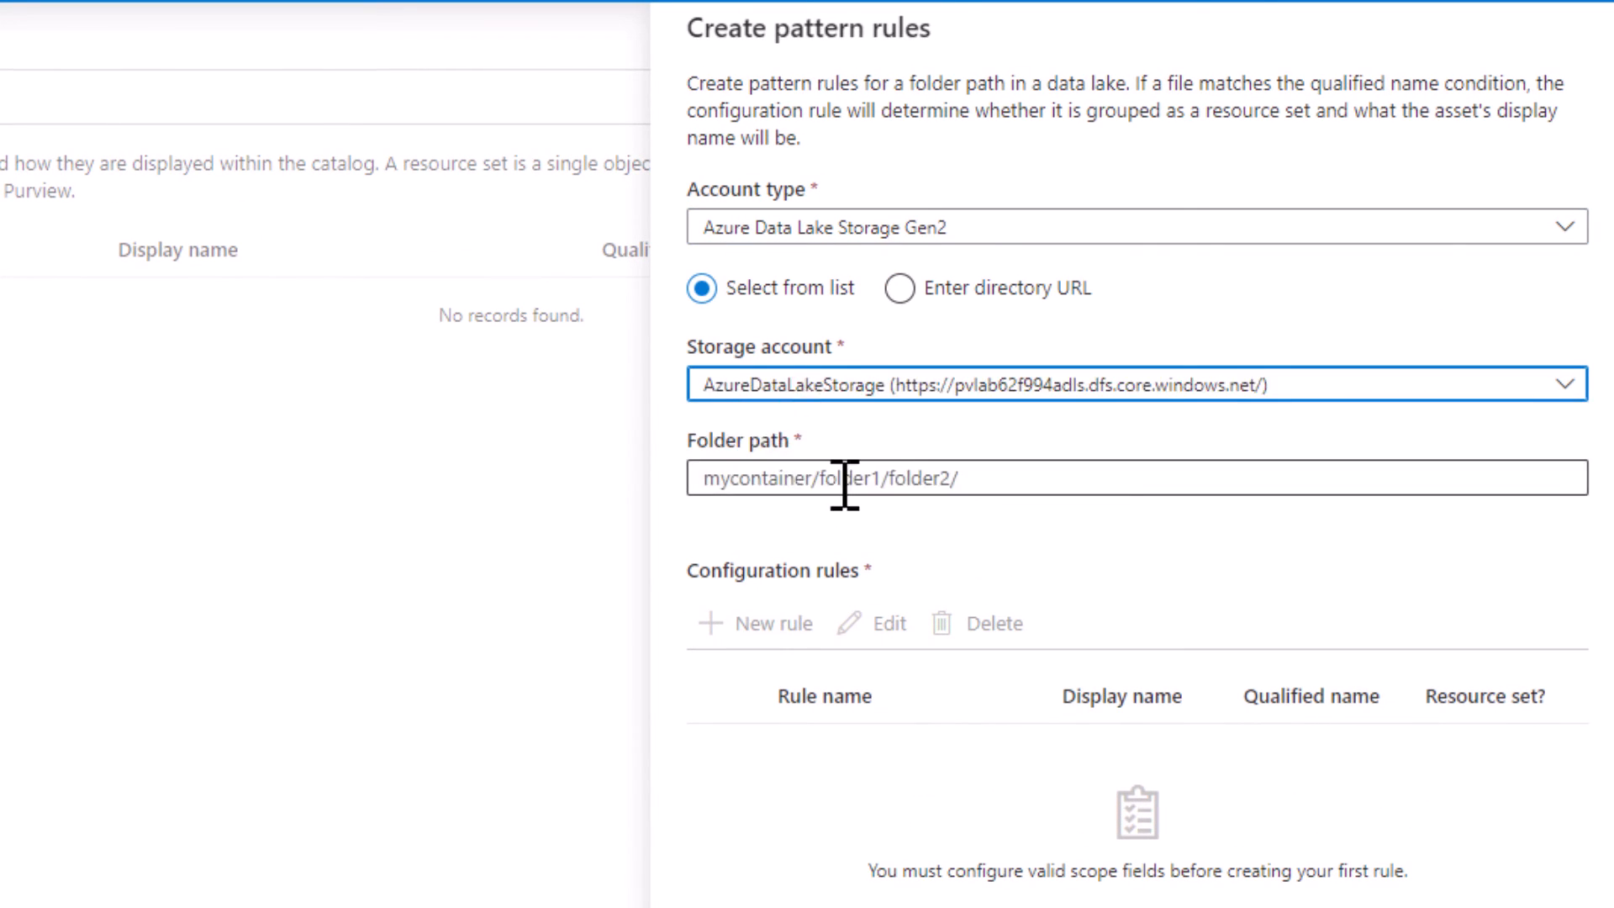
pyautogui.click(843, 477)
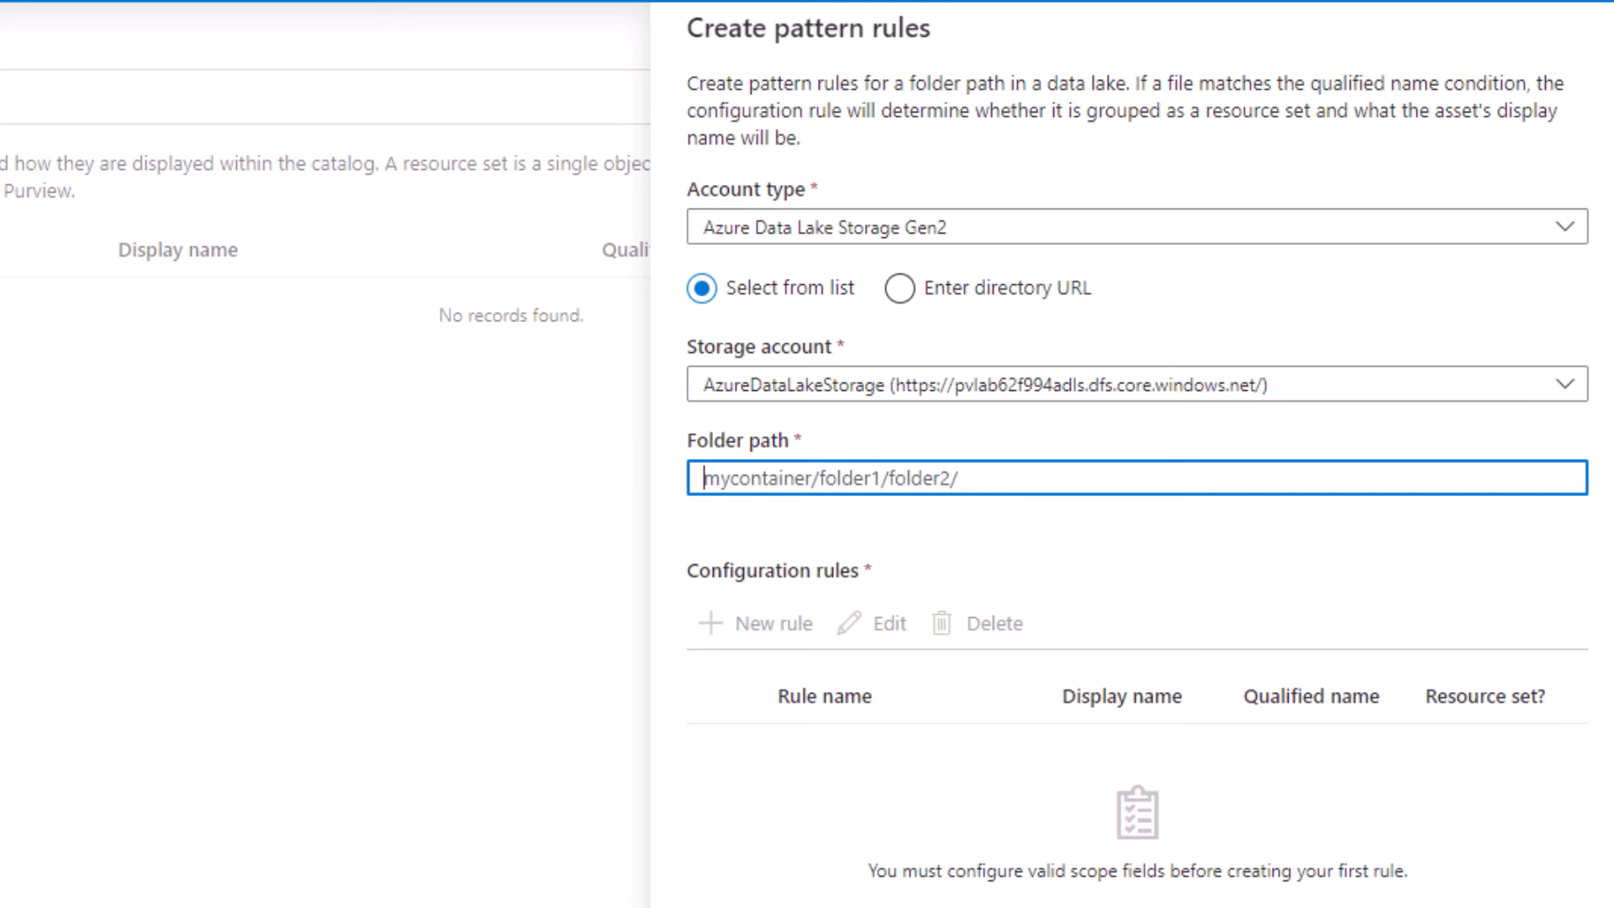
pyautogui.write('extract/customer/')
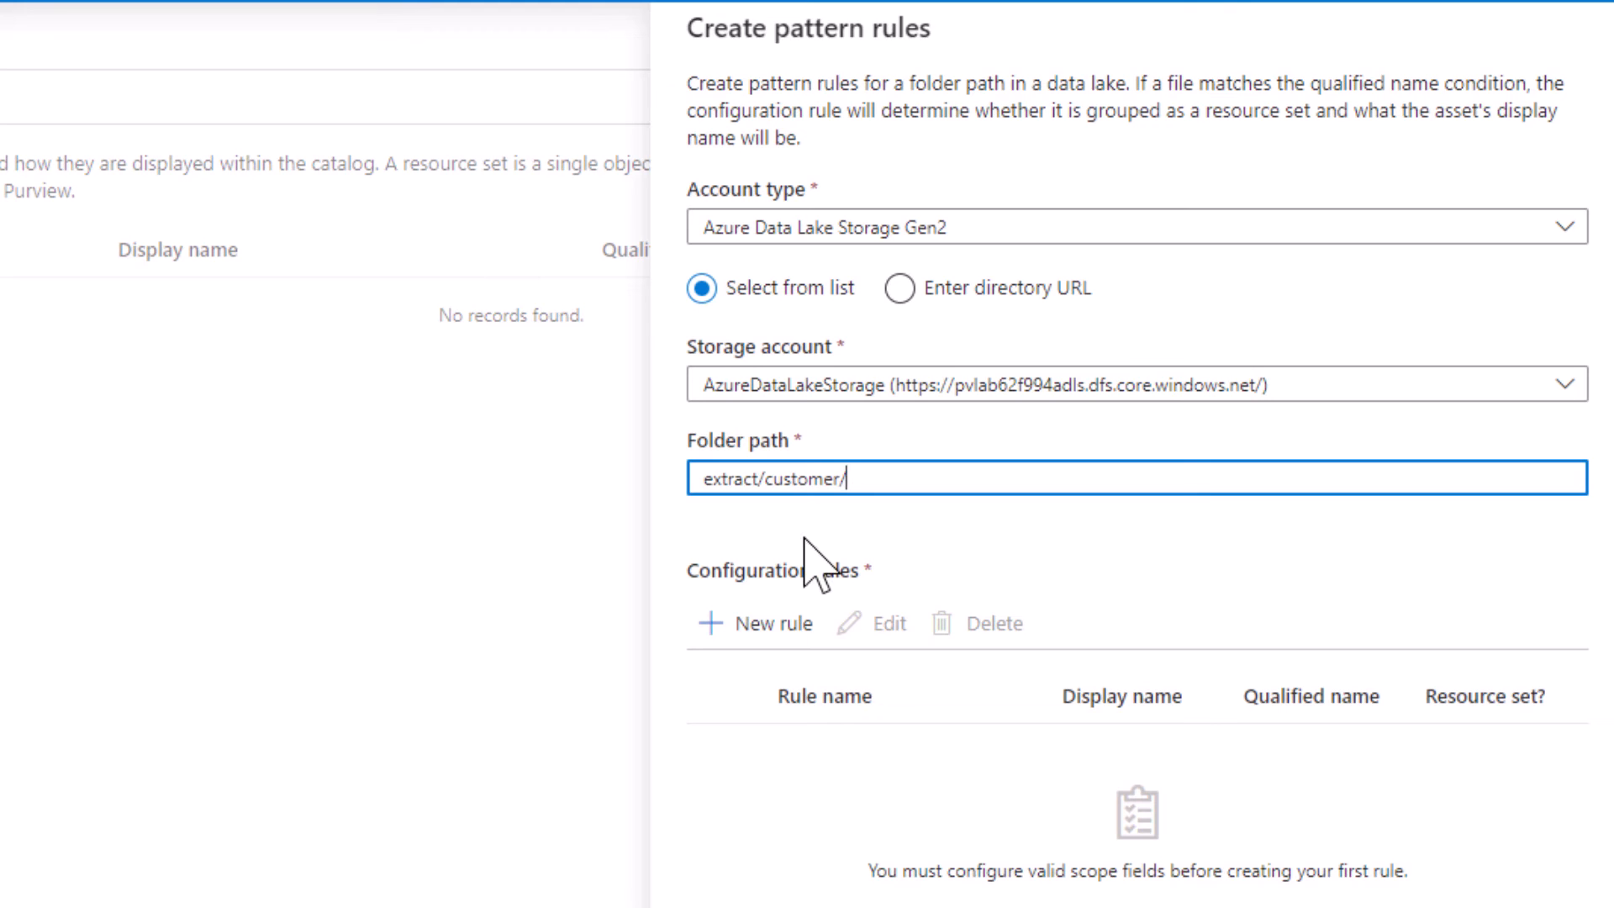
# Add a configuration rule named Last Name Group with qualified name LastNameGroup={folder:string}/CustomerExtract-{NUM:int}.csv
pyautogui.click(784, 624)
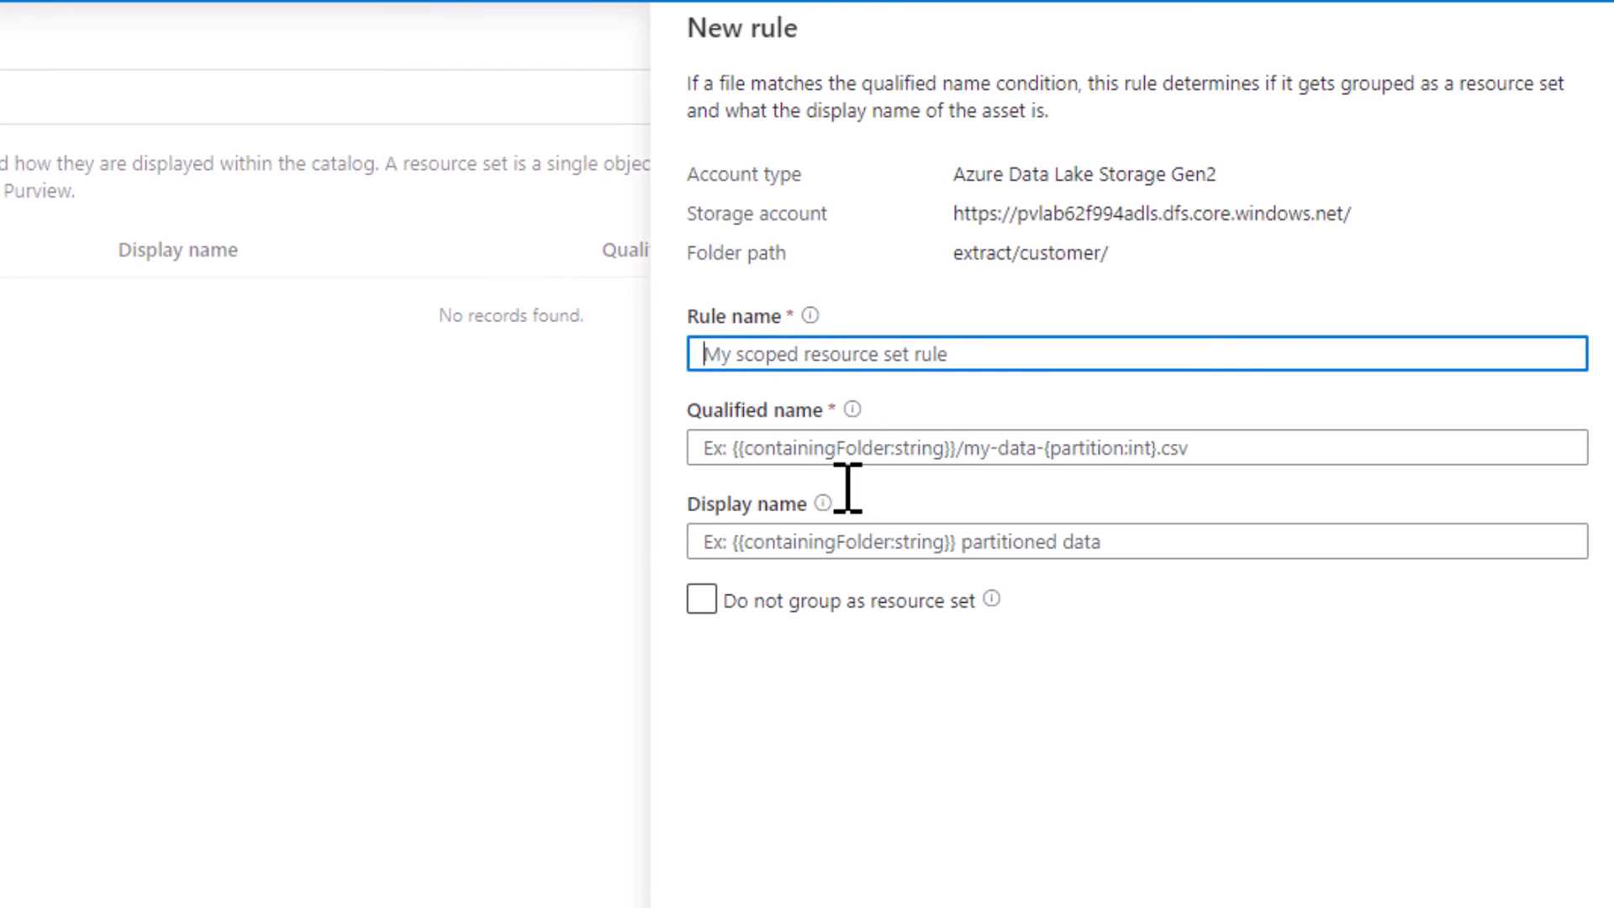
pyautogui.write('Last NAme')
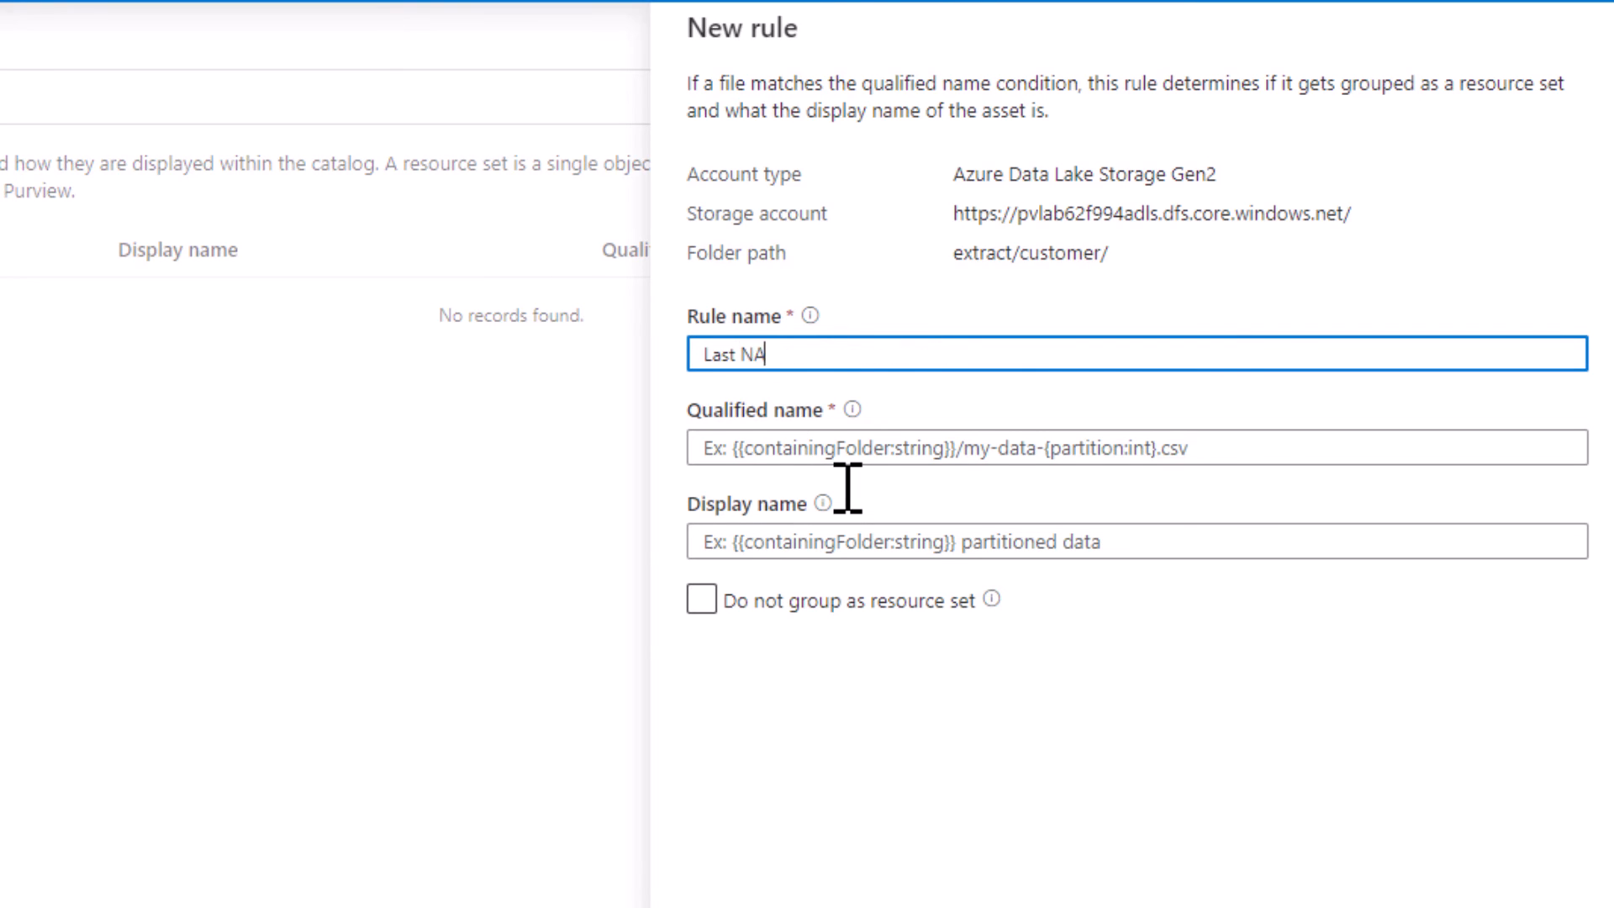
pyautogui.press('BackSpace')
pyautogui.press('BackSpace')
pyautogui.press('BackSpace')
pyautogui.press('BackSpace')
pyautogui.write('ame Group')
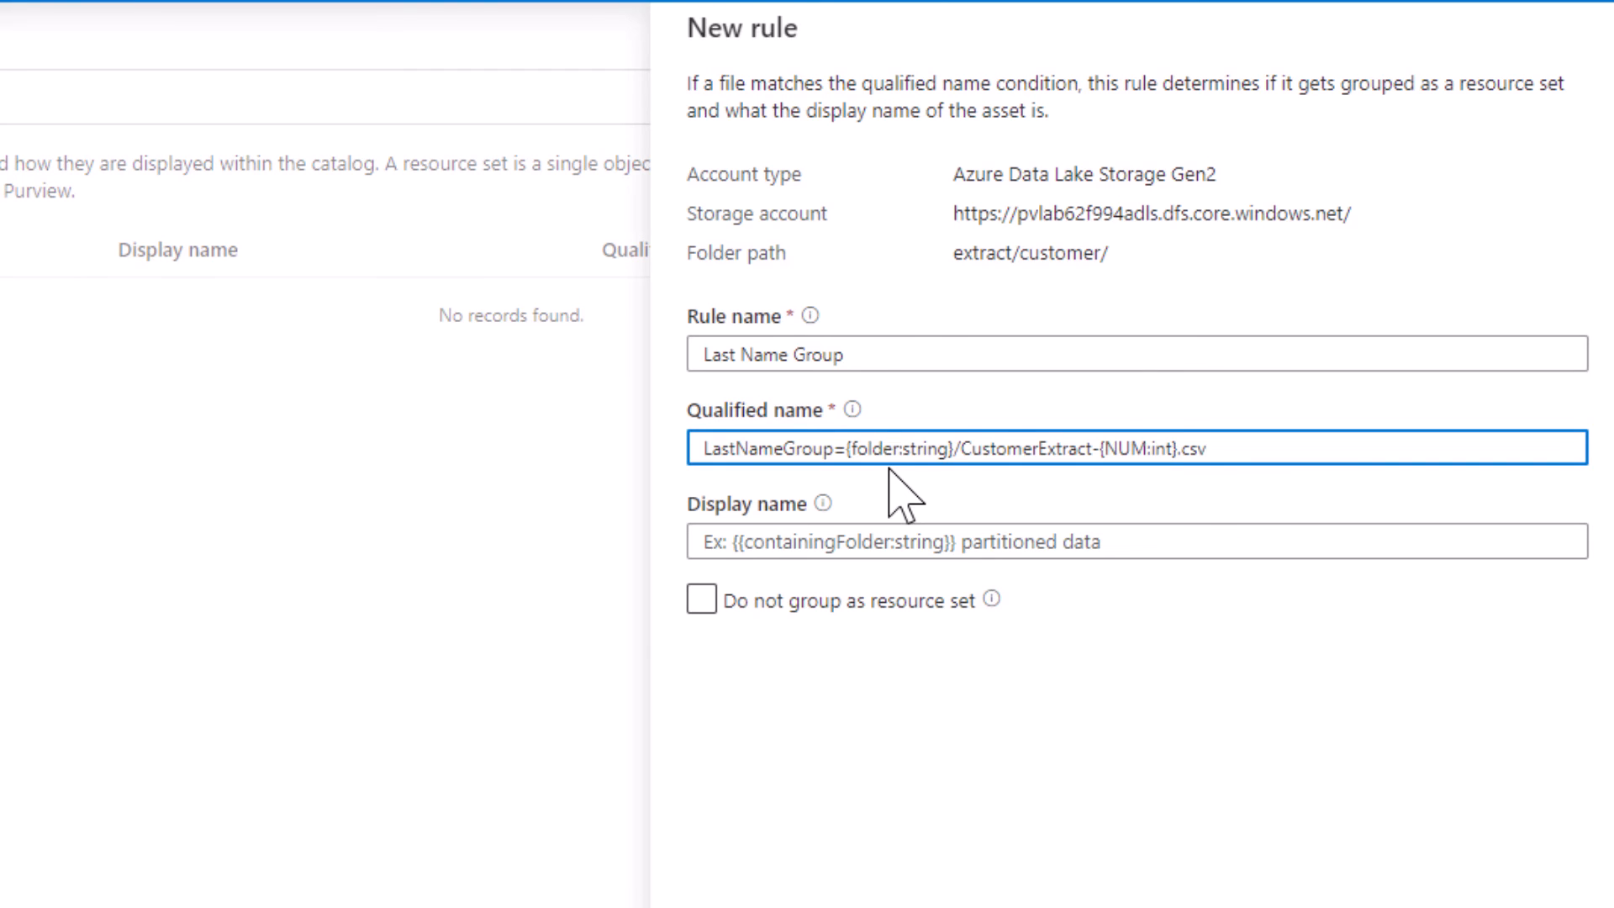
# Set the rule's display name to Customers, create the rule and save the pattern rules
pyautogui.click(859, 545)
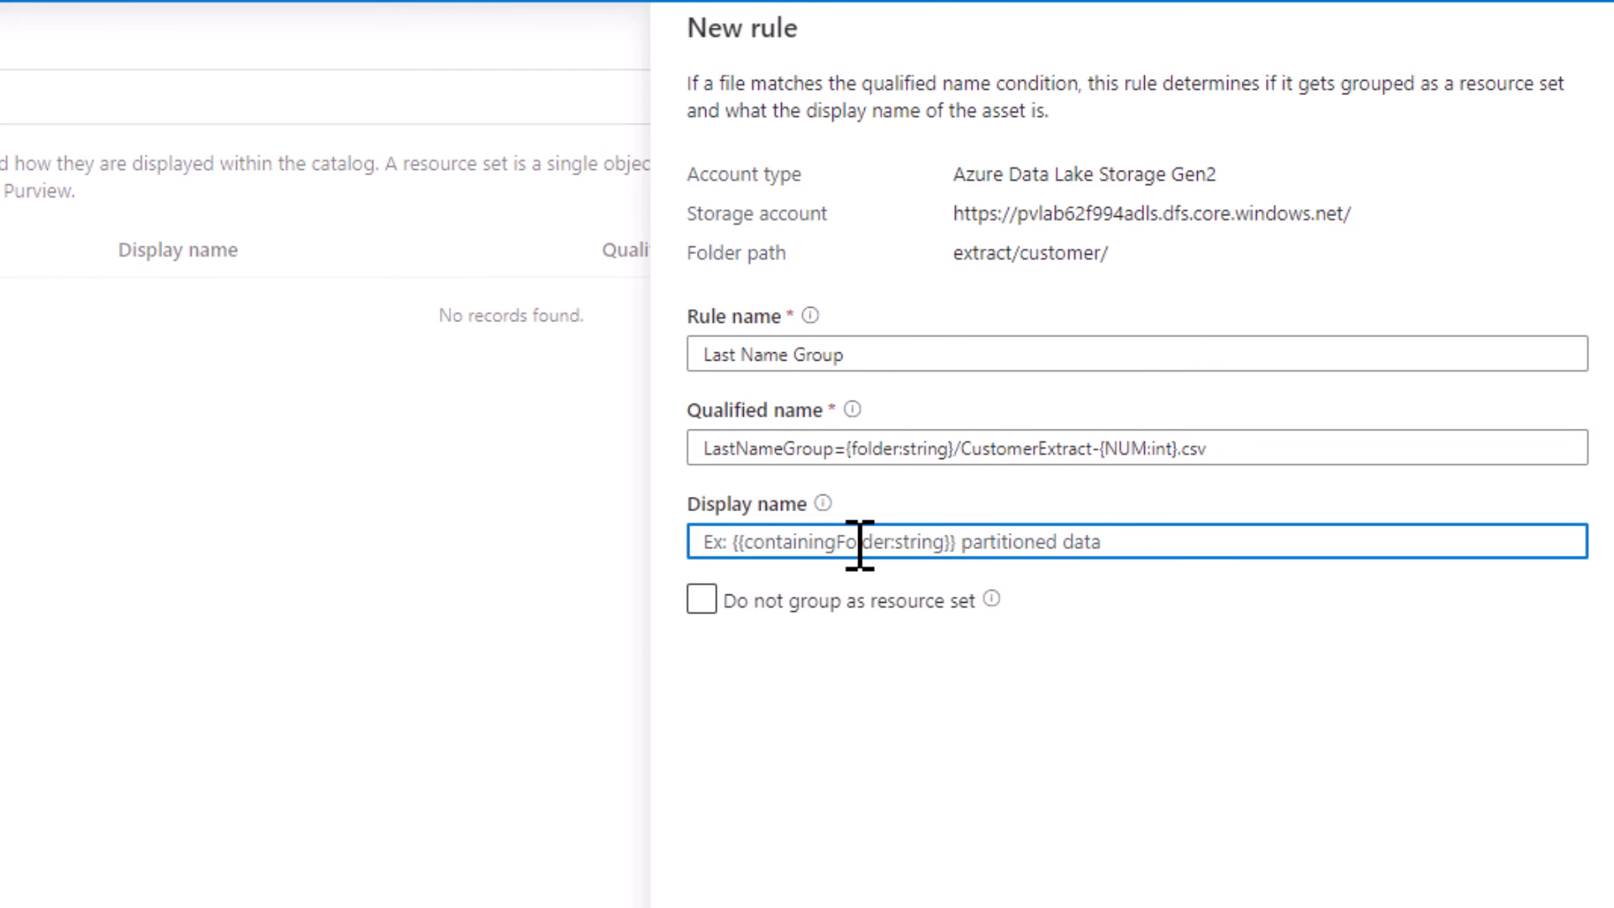
pyautogui.write('Customers')
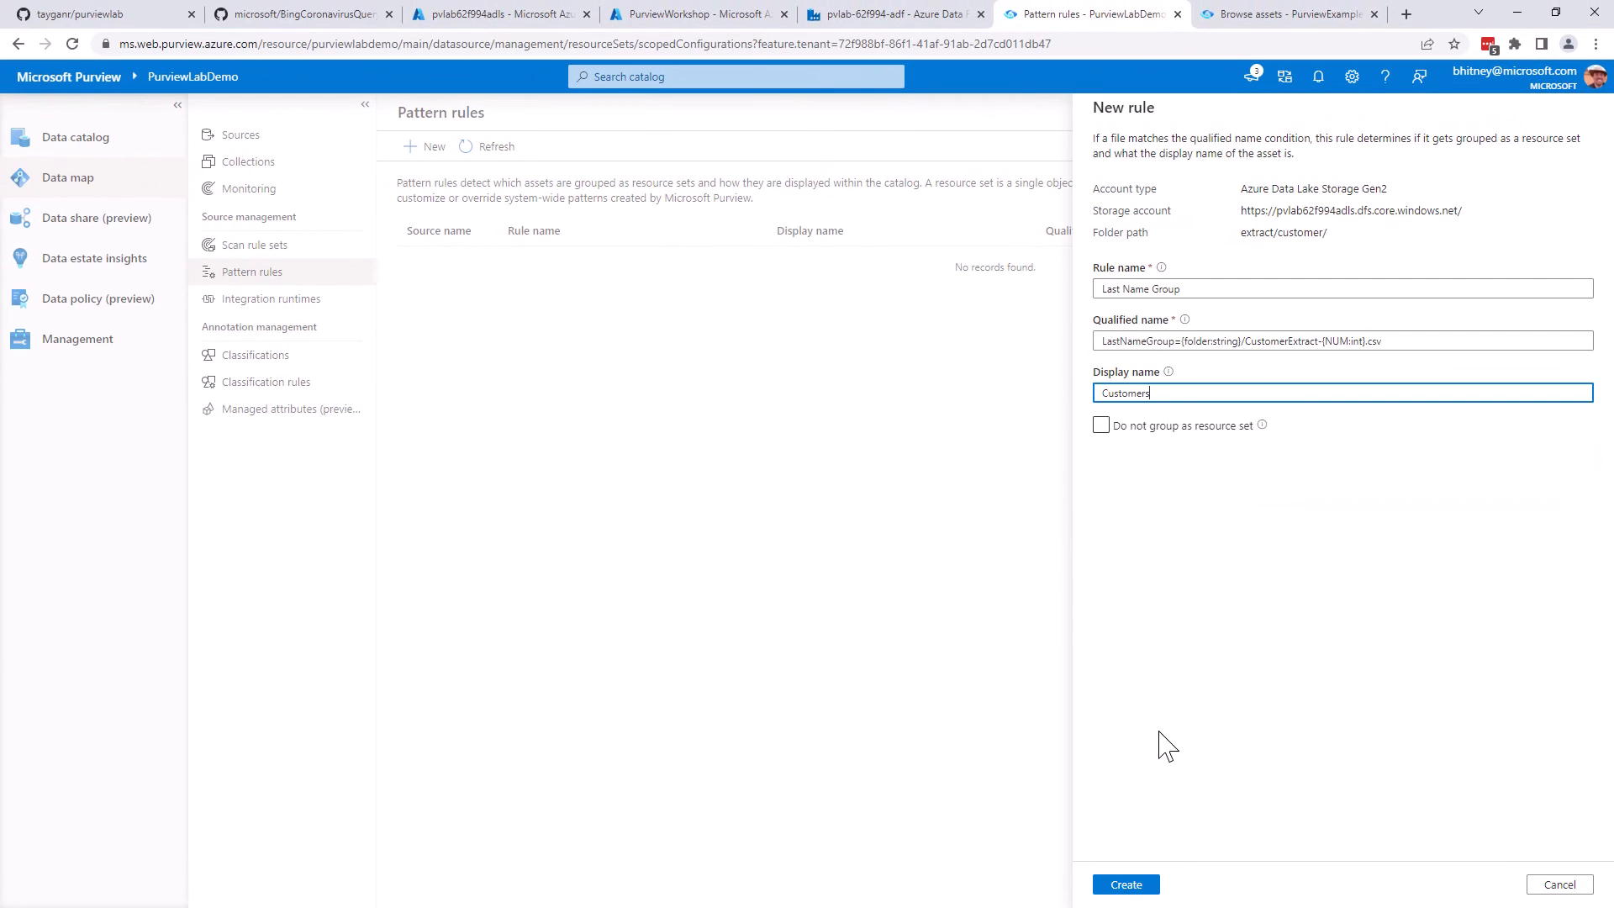
pyautogui.click(1135, 885)
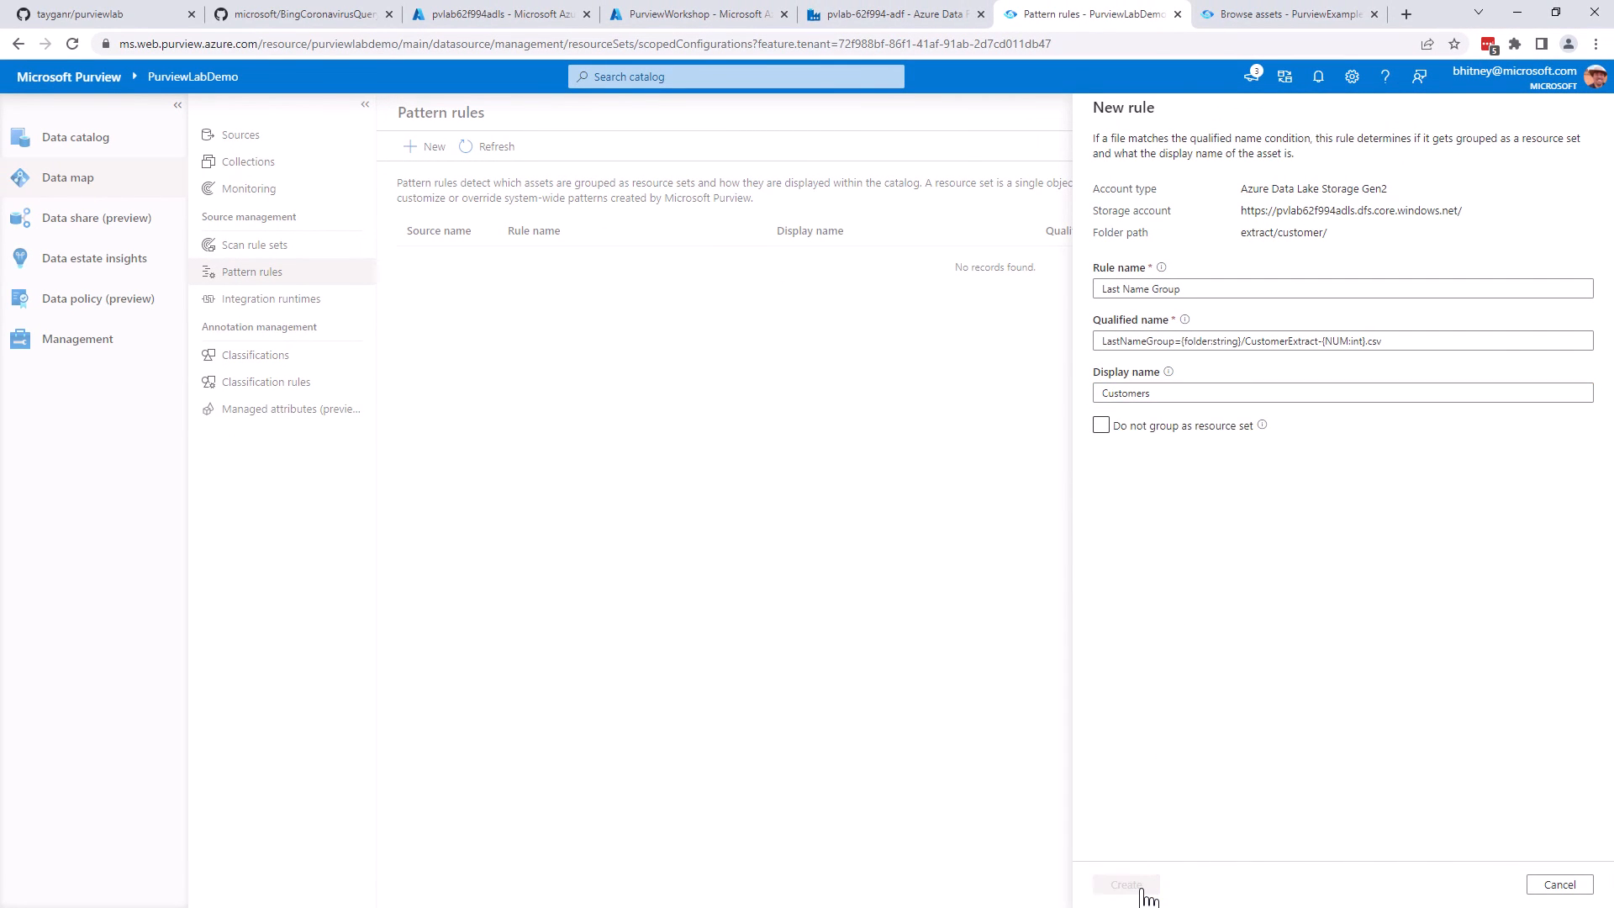
pyautogui.click(1124, 887)
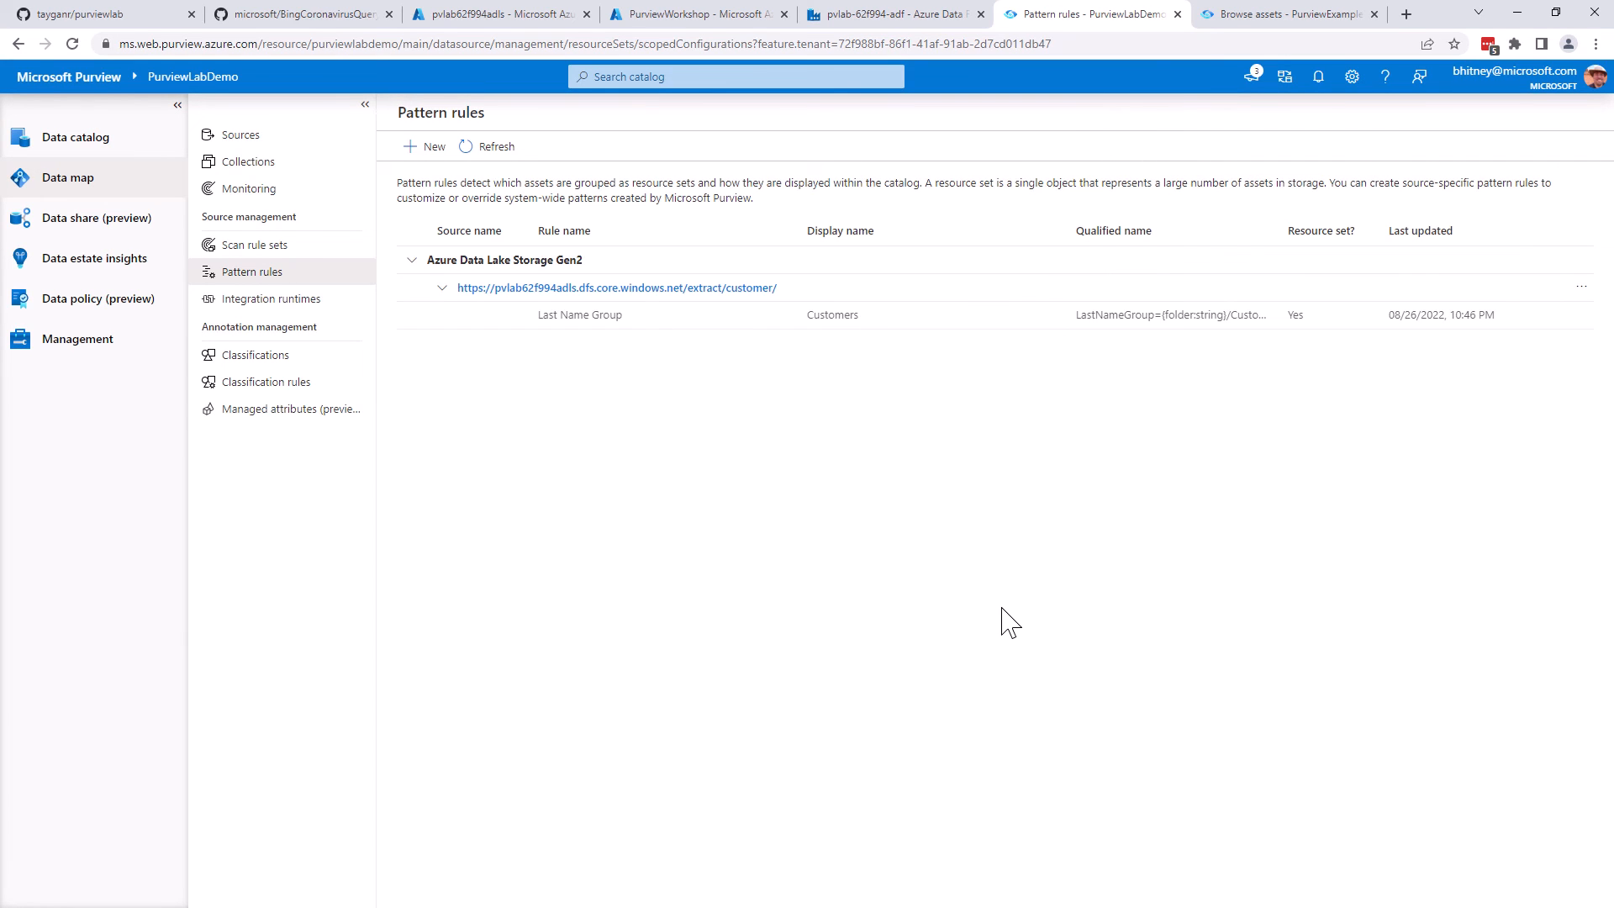
# Open Scan-Jtx of the AzureDataLakeStorage source and run it again as a full scan
pyautogui.click(94, 192)
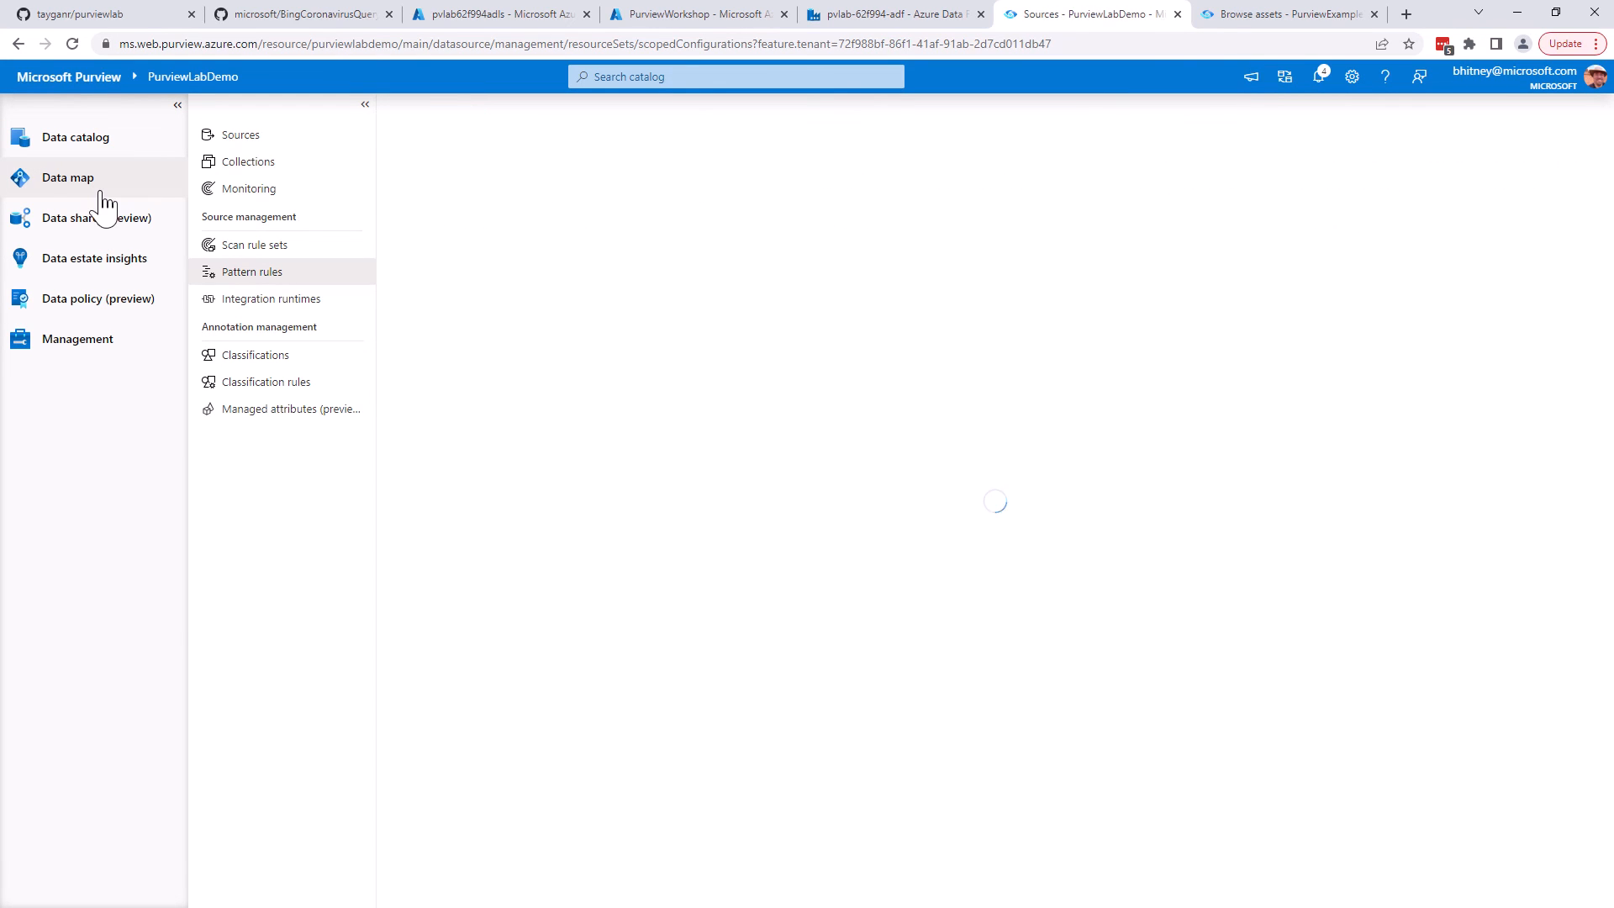
pyautogui.click(1063, 726)
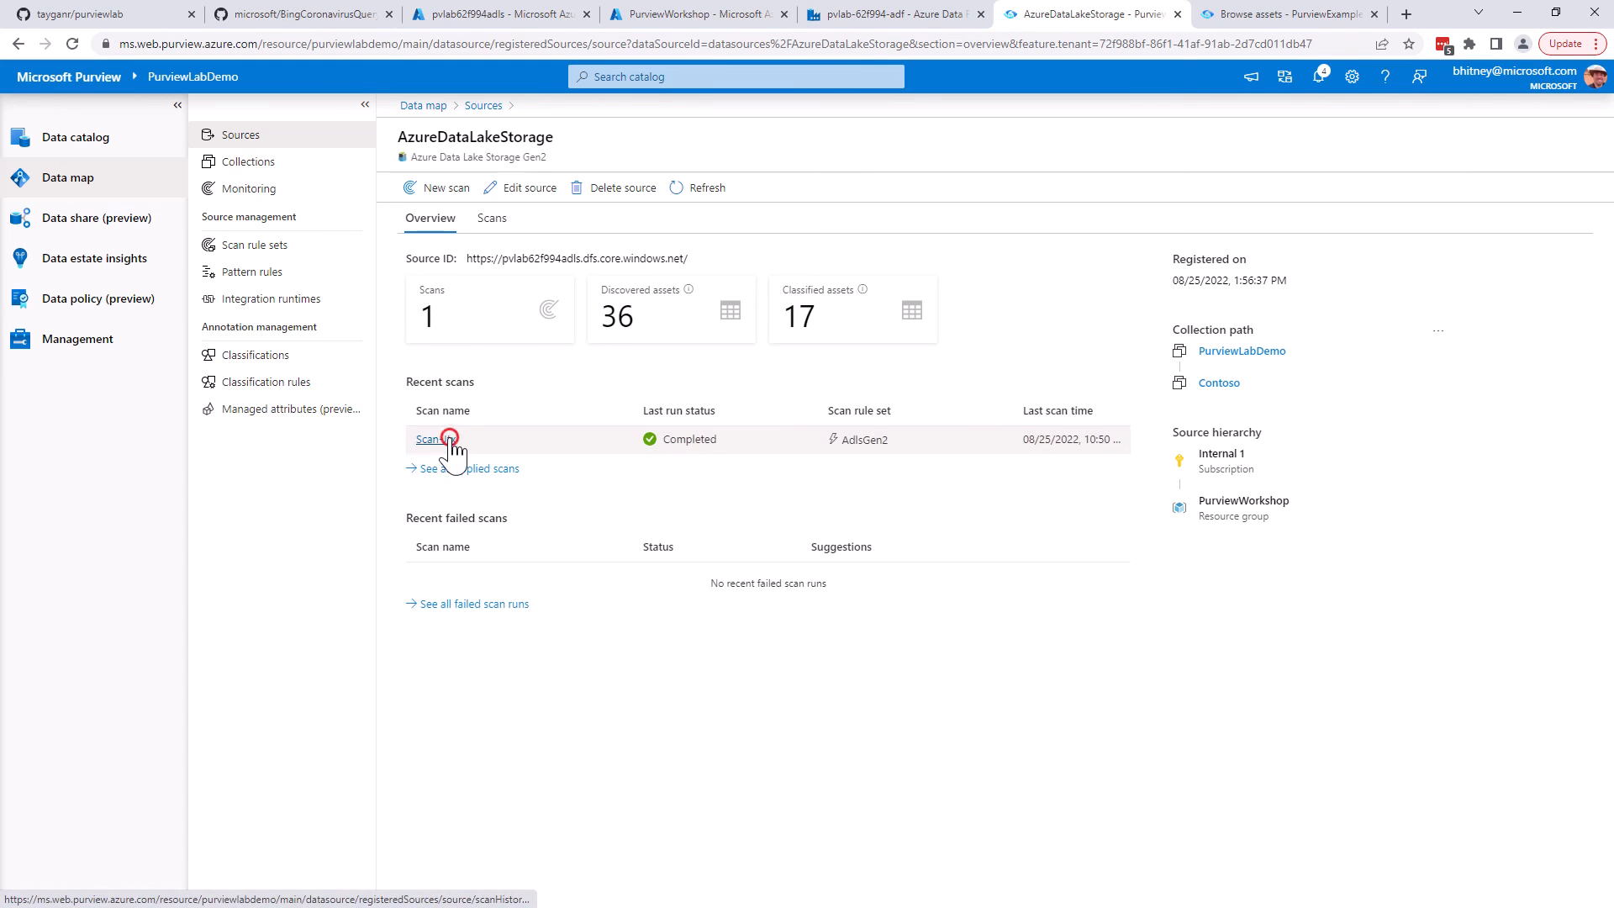
pyautogui.click(436, 441)
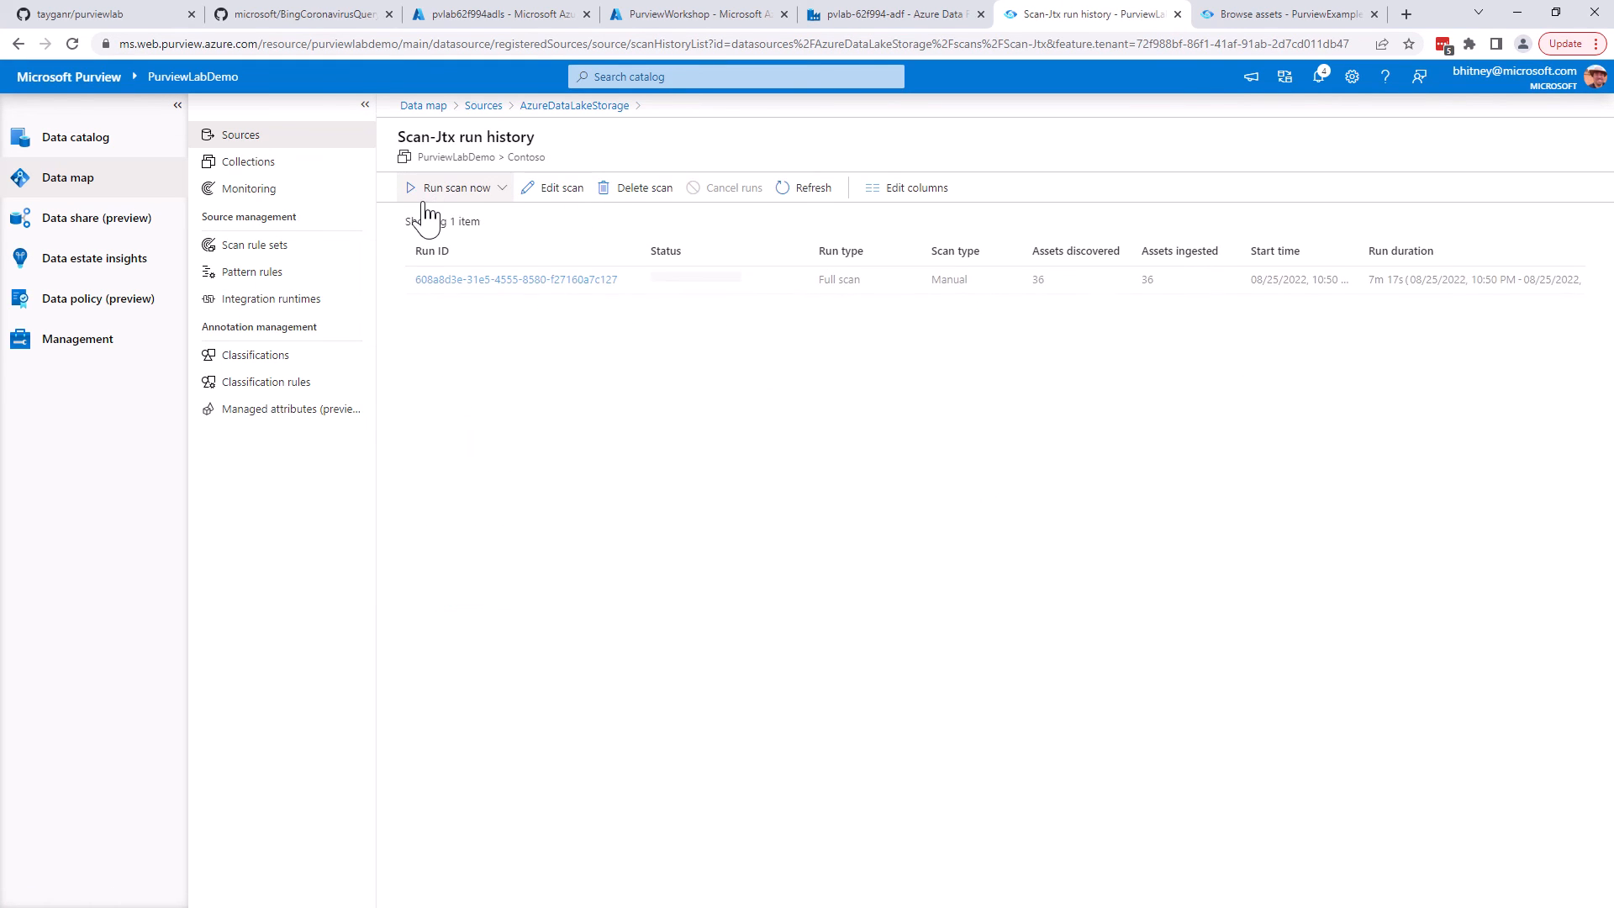
pyautogui.click(432, 187)
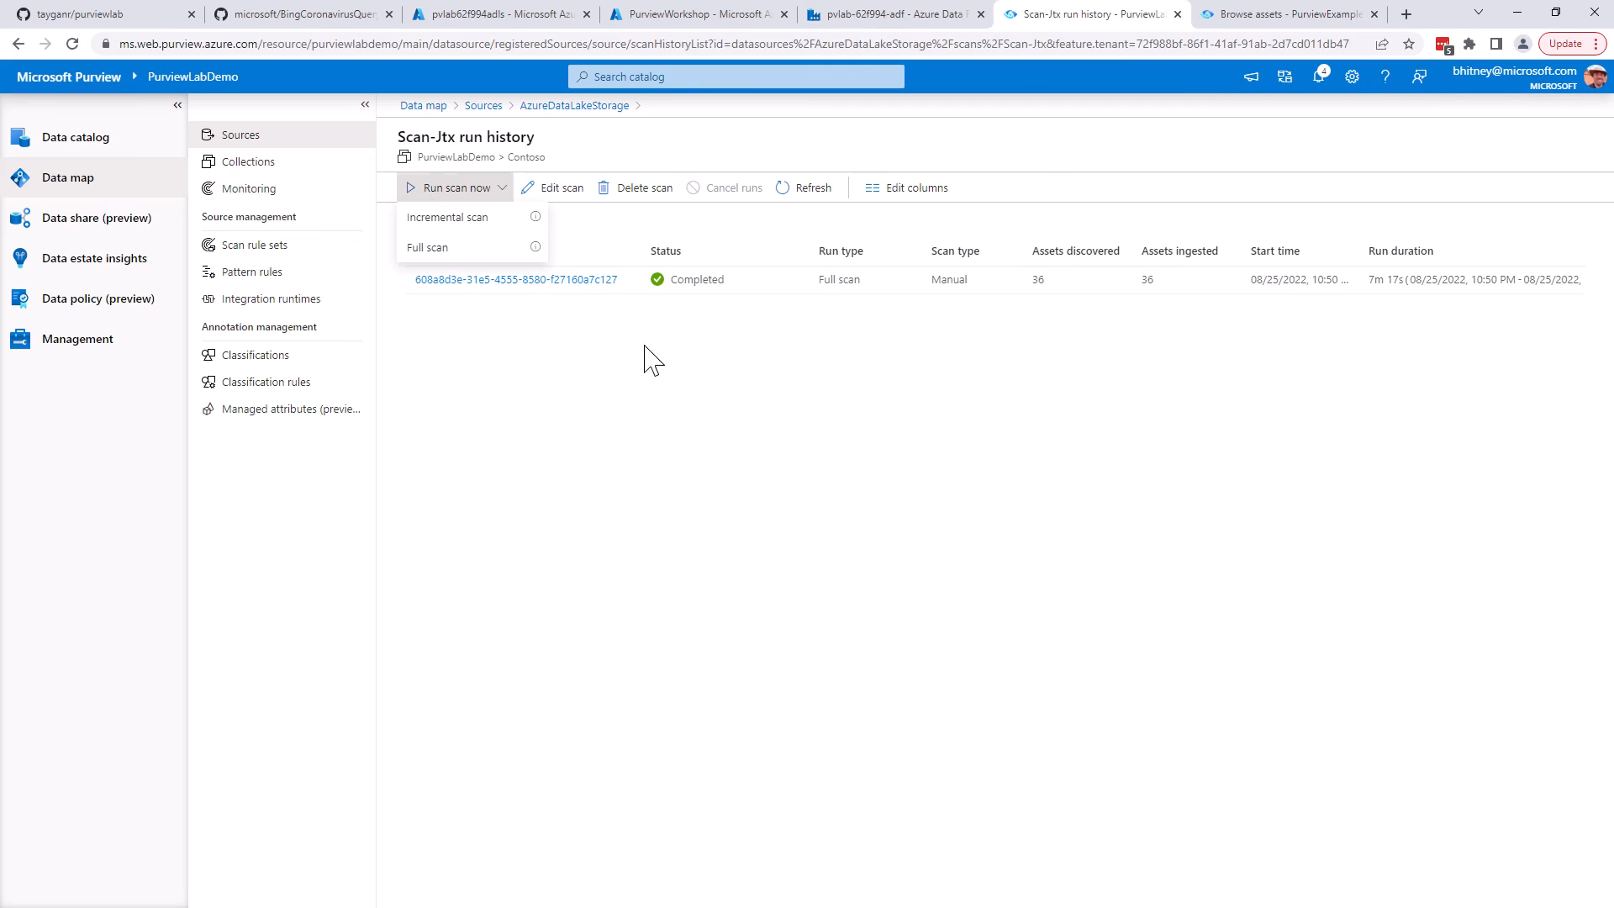
pyautogui.click(507, 252)
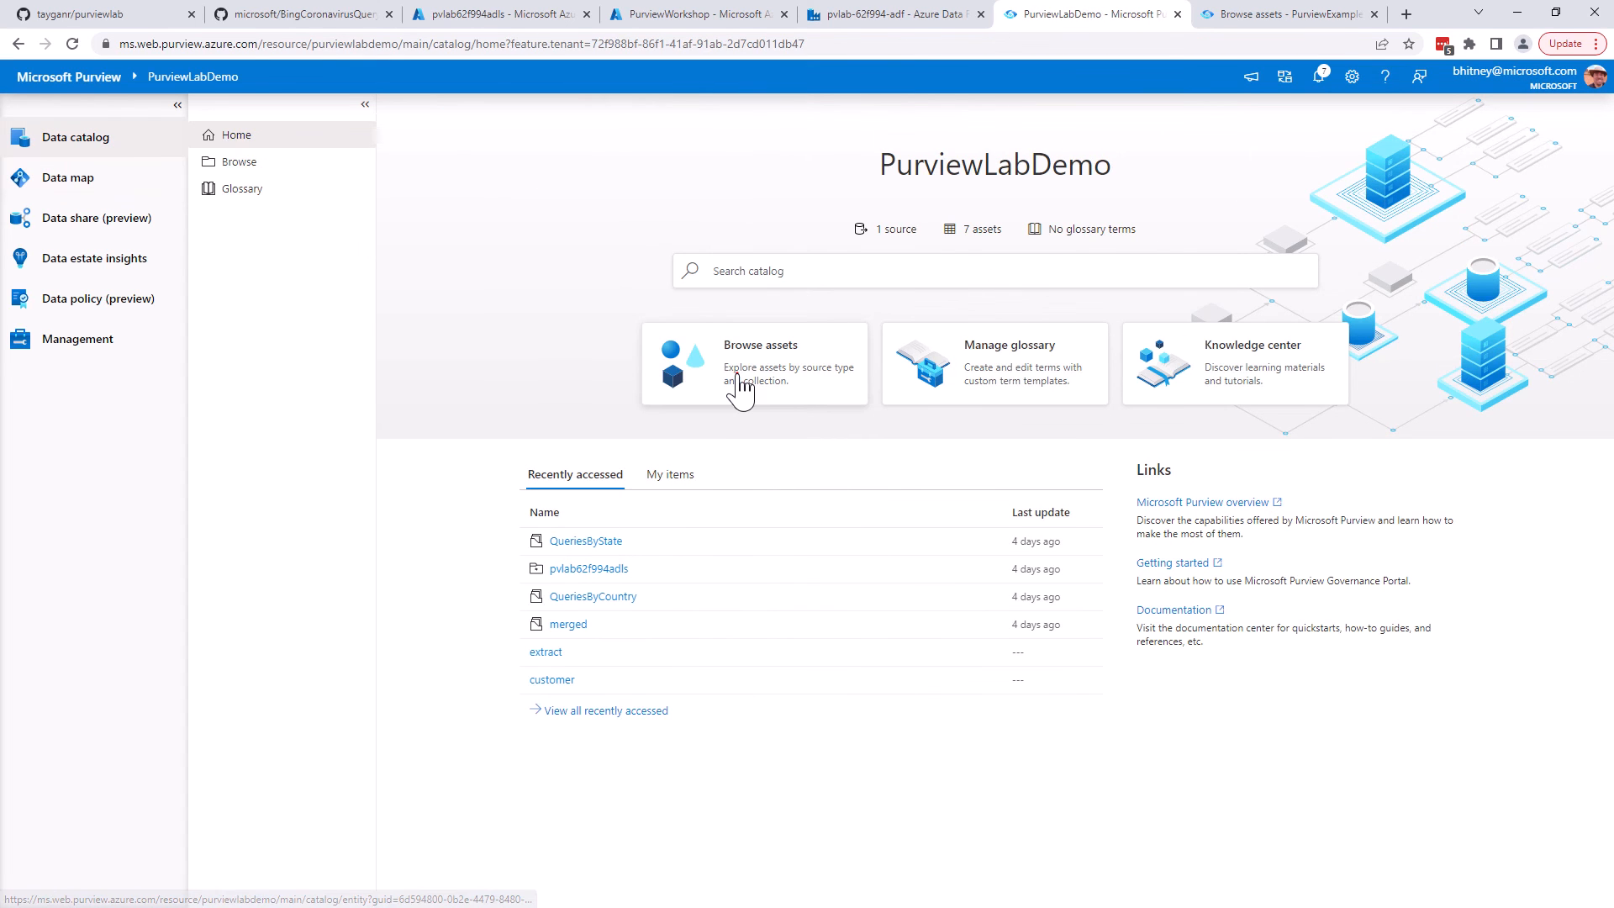
# Browse the Contoso collection in the data catalog, open the Customers resource set and examine its properties
pyautogui.click(740, 391)
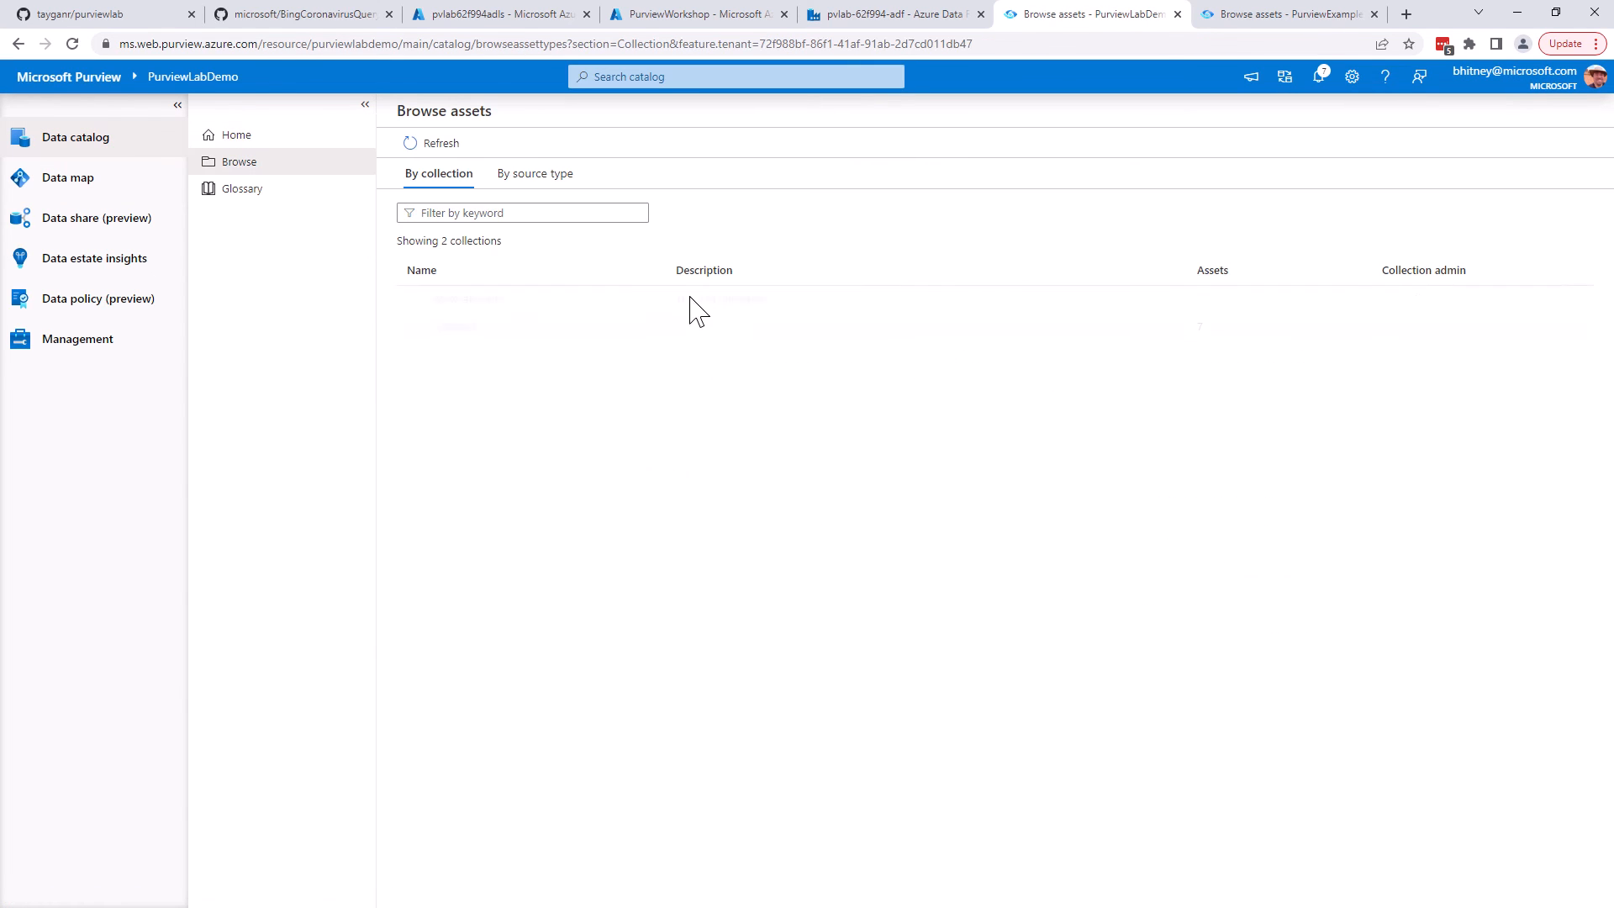
pyautogui.click(454, 328)
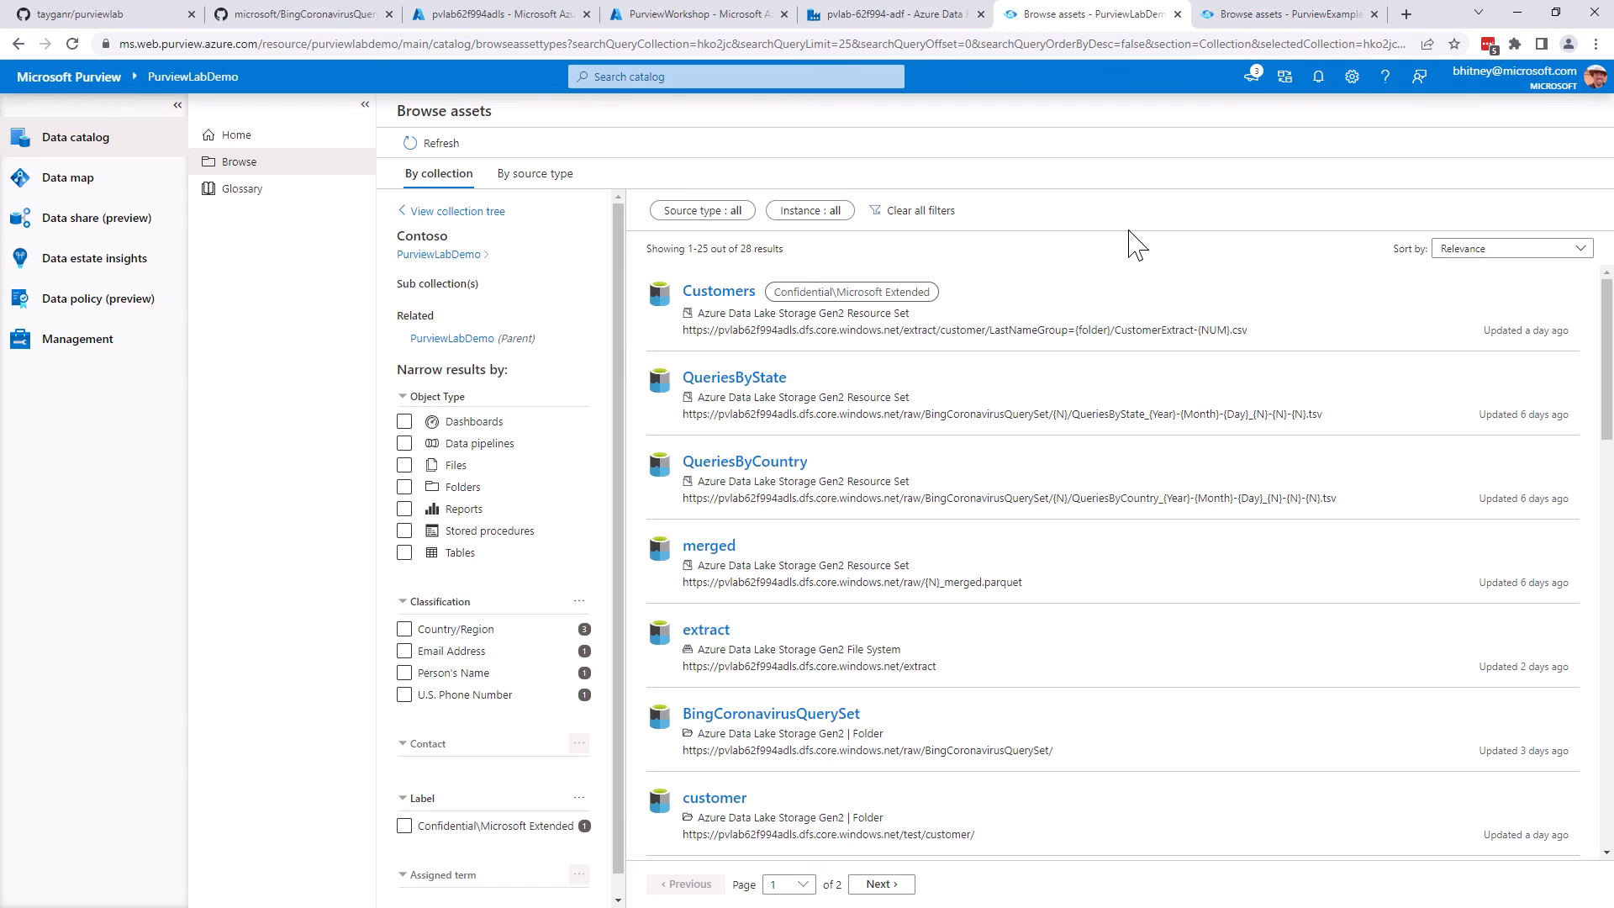
pyautogui.click(729, 293)
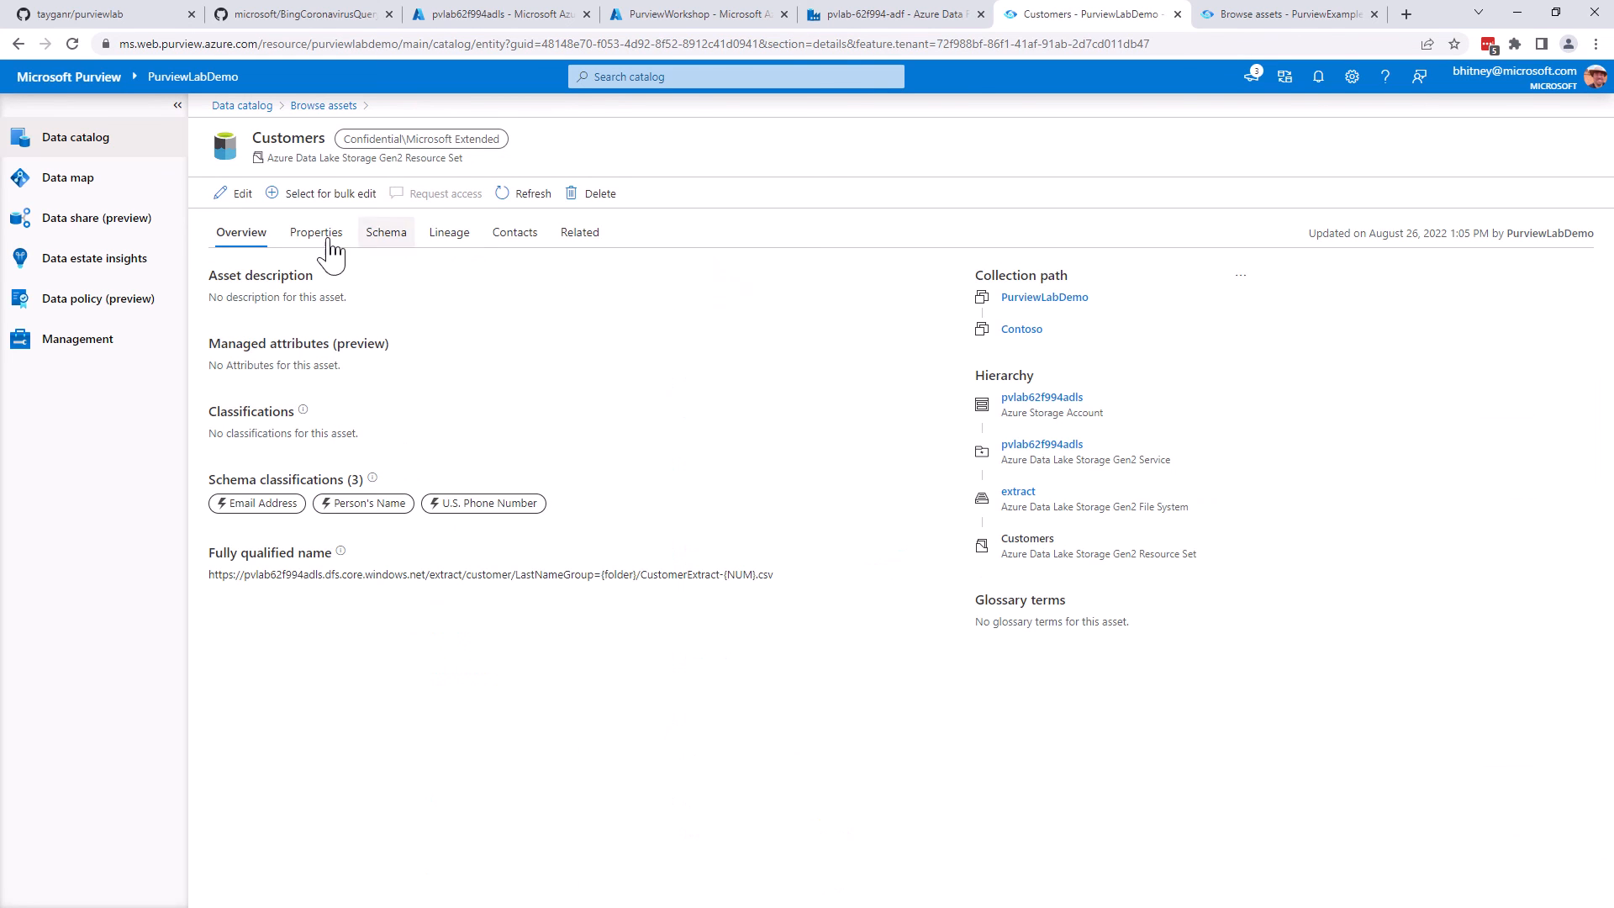
pyautogui.click(308, 238)
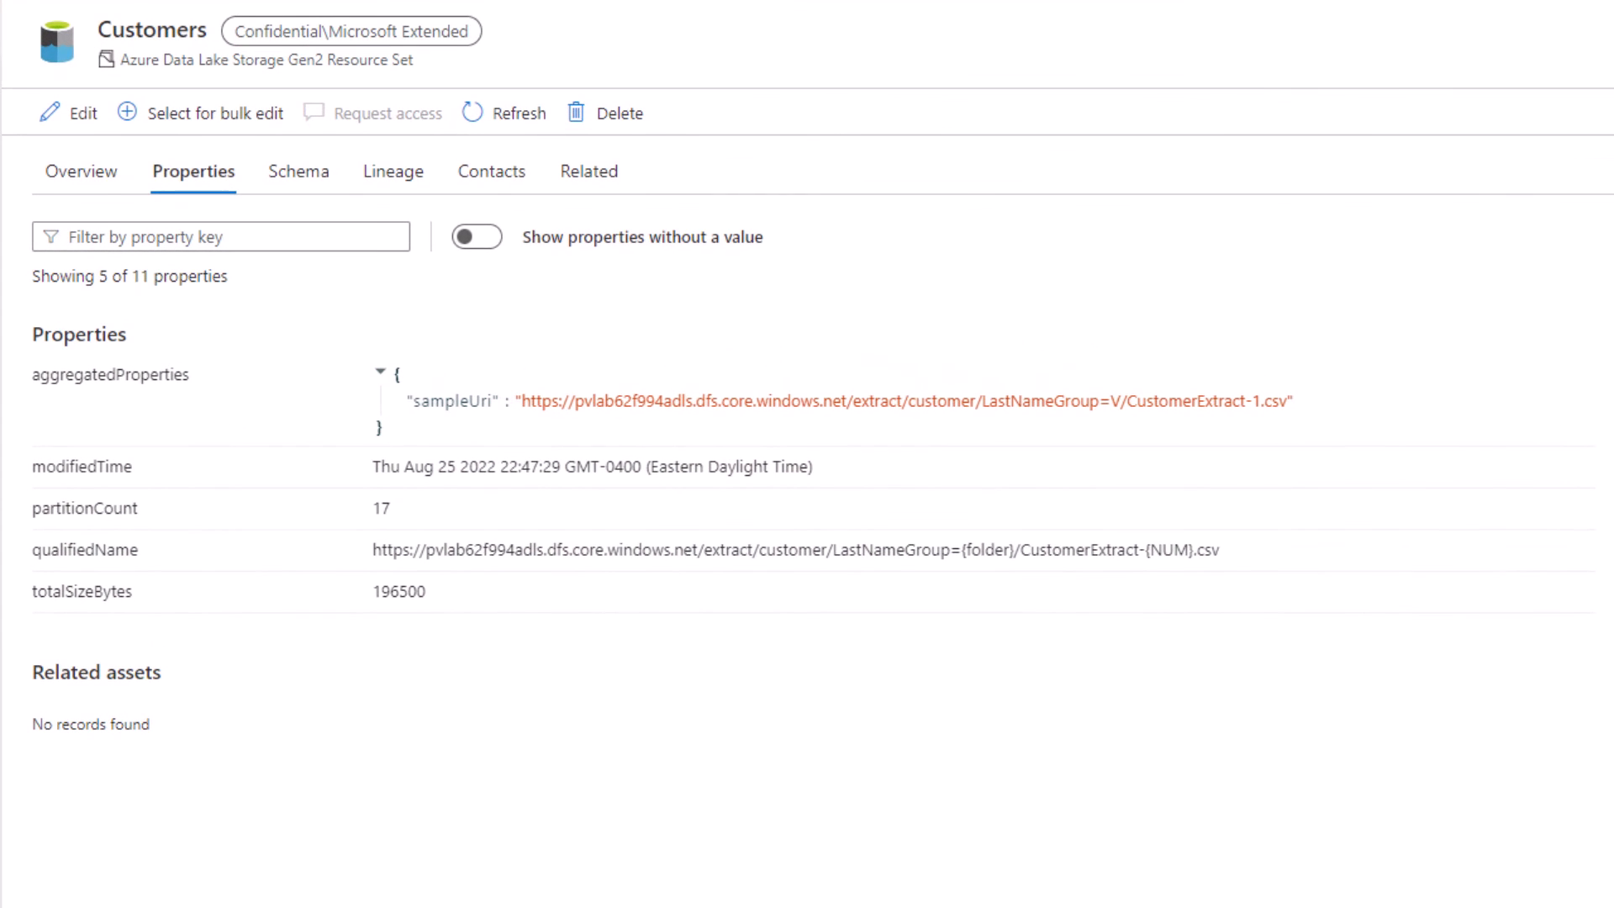